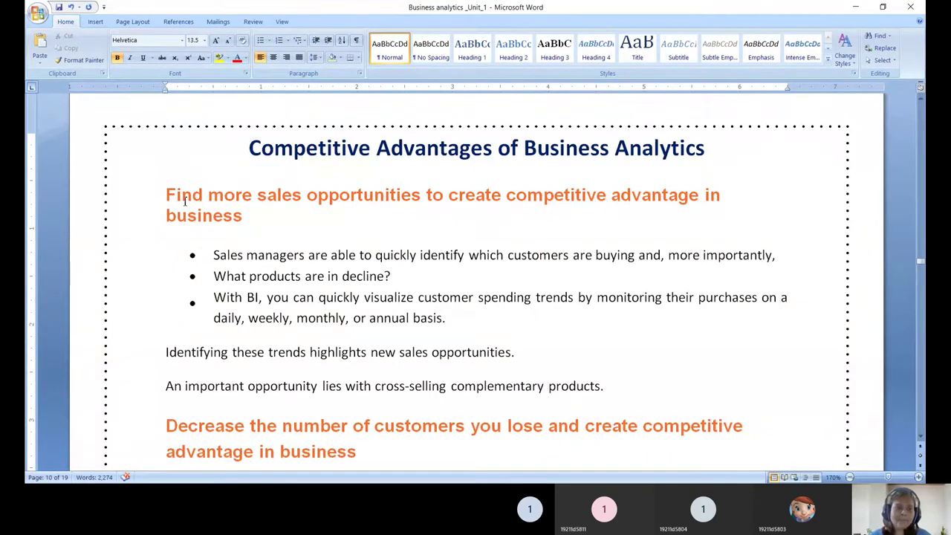
Highlight the sales opportunities heading up to 'create', then clear the selection
left_click_drag(176, 197, 420, 194)
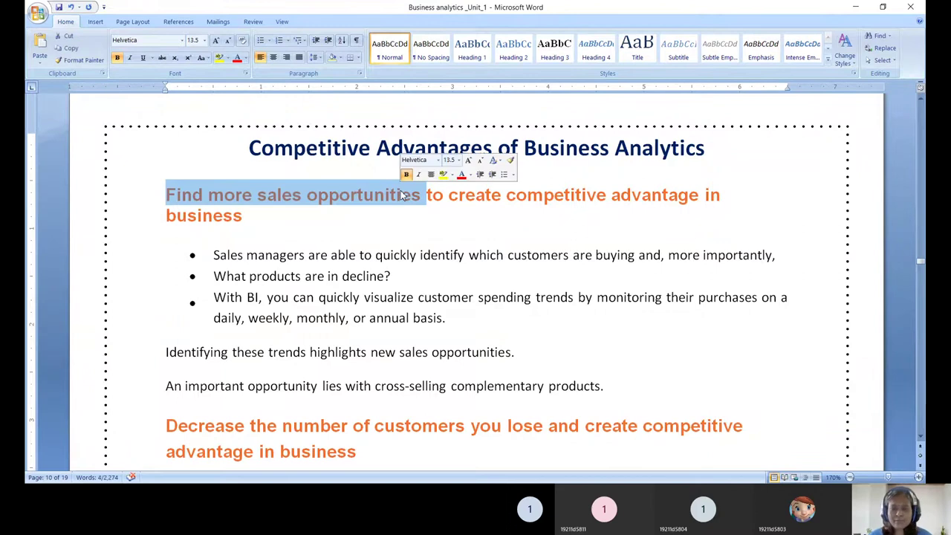
scroll(272, 265, "down", 3)
left_click_drag(166, 283, 730, 302)
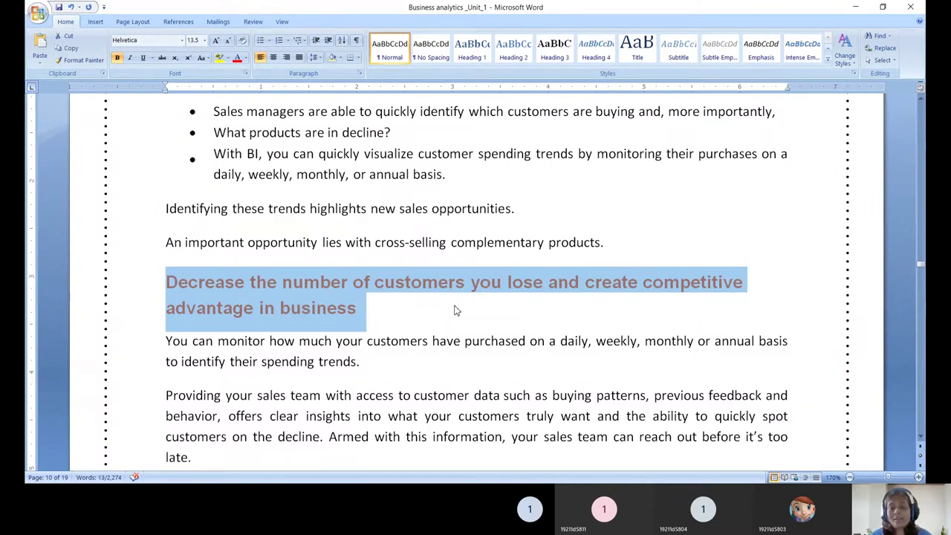
left_click(773, 419)
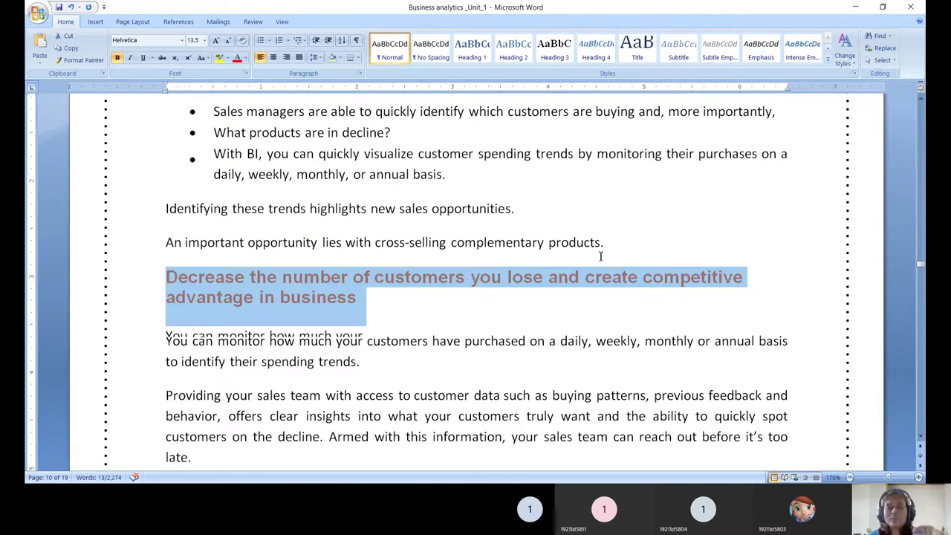
scroll(455, 334, "down", 8)
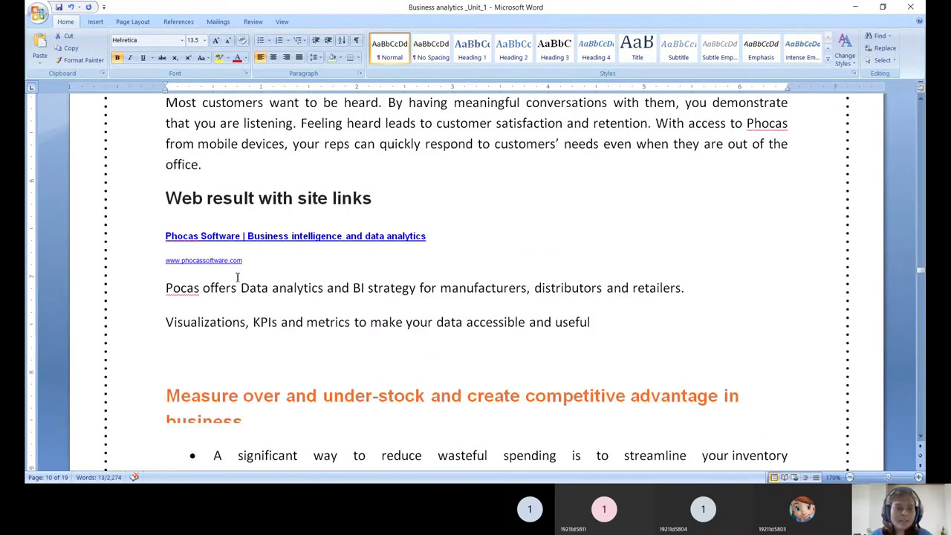
left_click(166, 237)
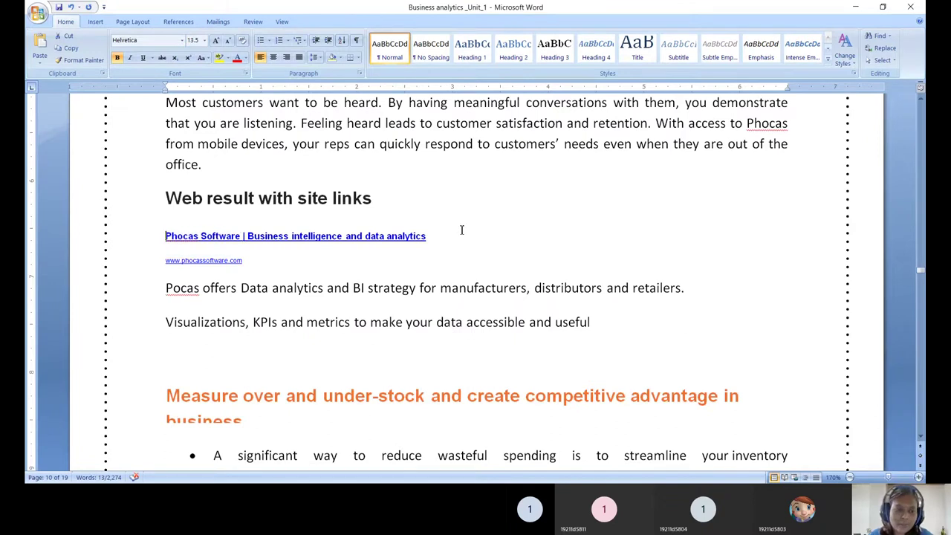
left_click(166, 260)
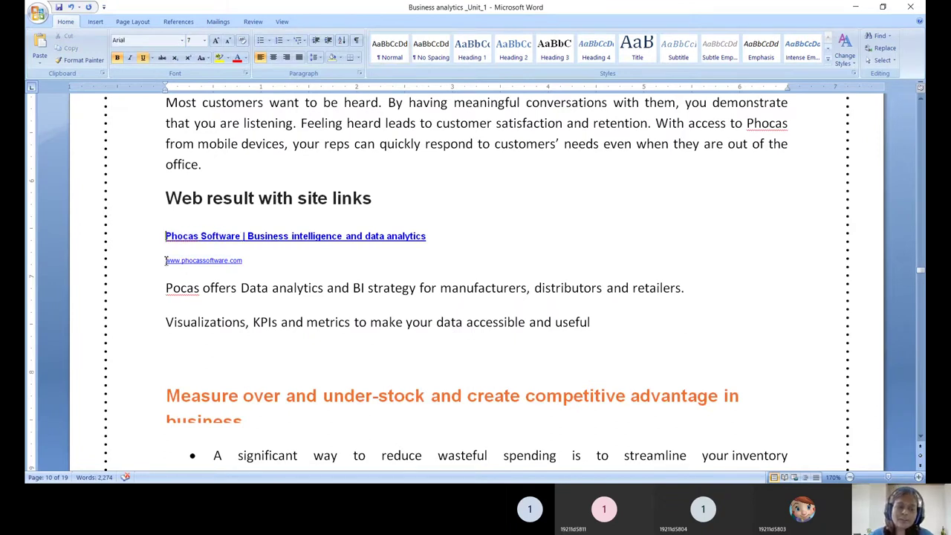
left_click_drag(166, 260, 257, 263)
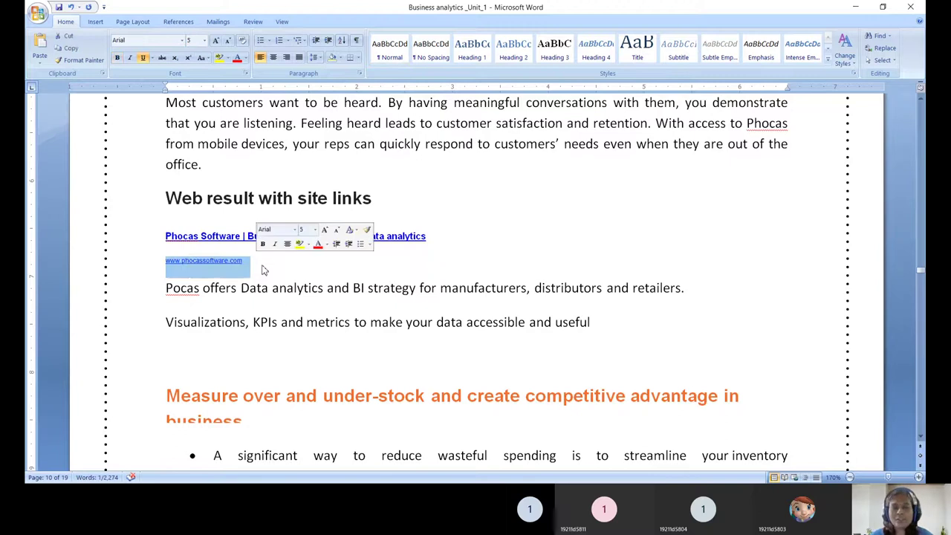
double_click(358, 289)
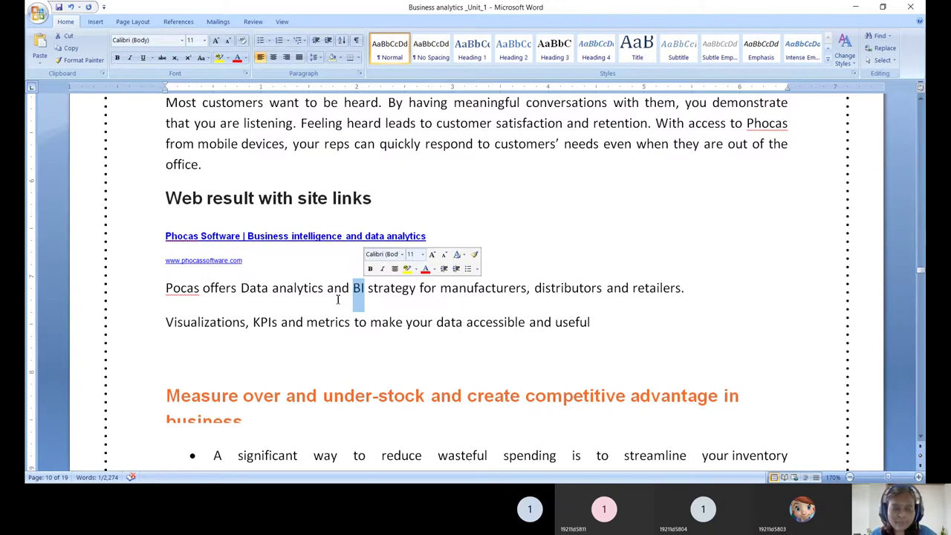
Select, then deselect, the Measure over and under-stock heading, leaving the caret inside it
scroll(335, 312, "down", 3)
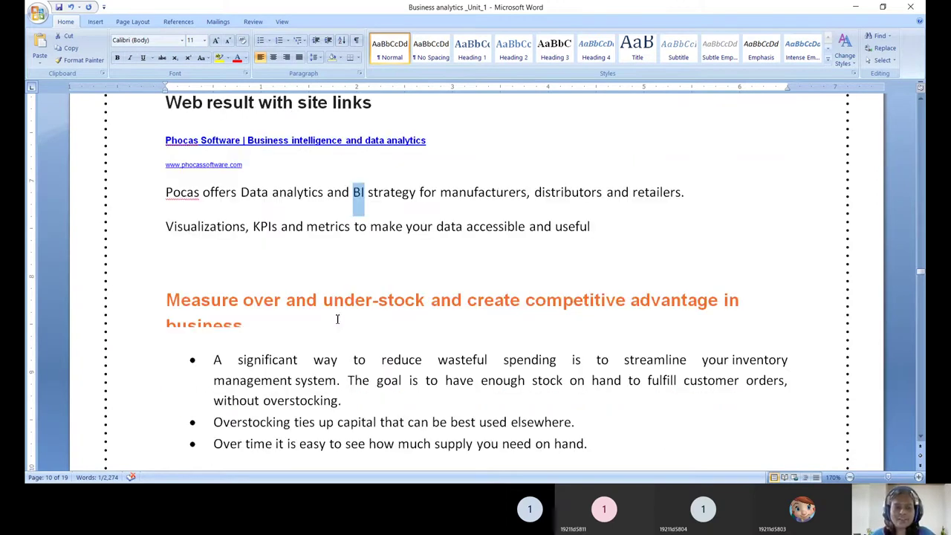
scroll(337, 319, "down", 3)
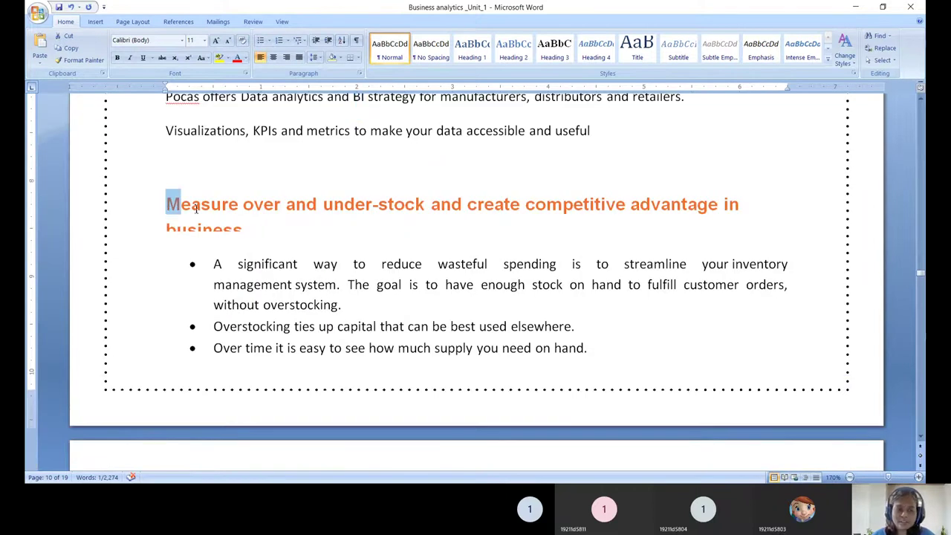
left_click_drag(168, 205, 271, 232)
left_click(236, 231)
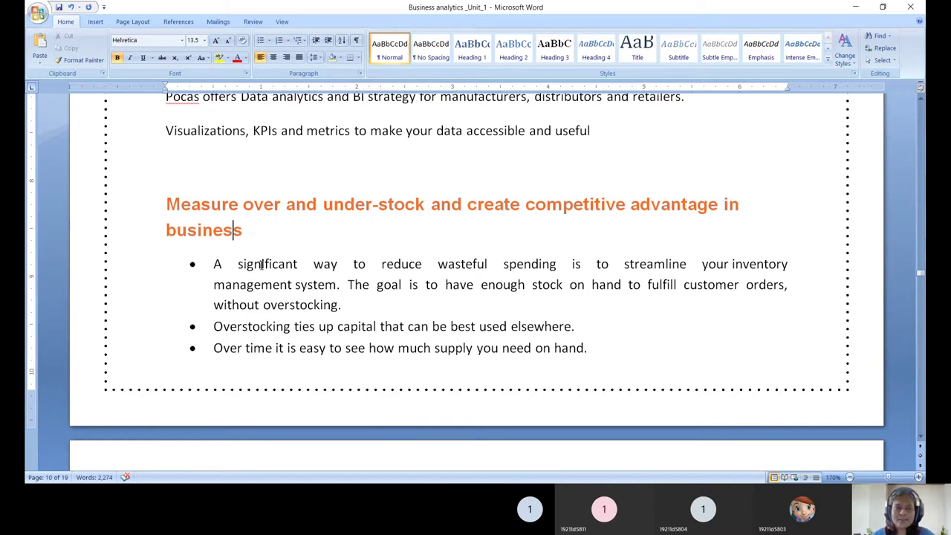
left_click(396, 210)
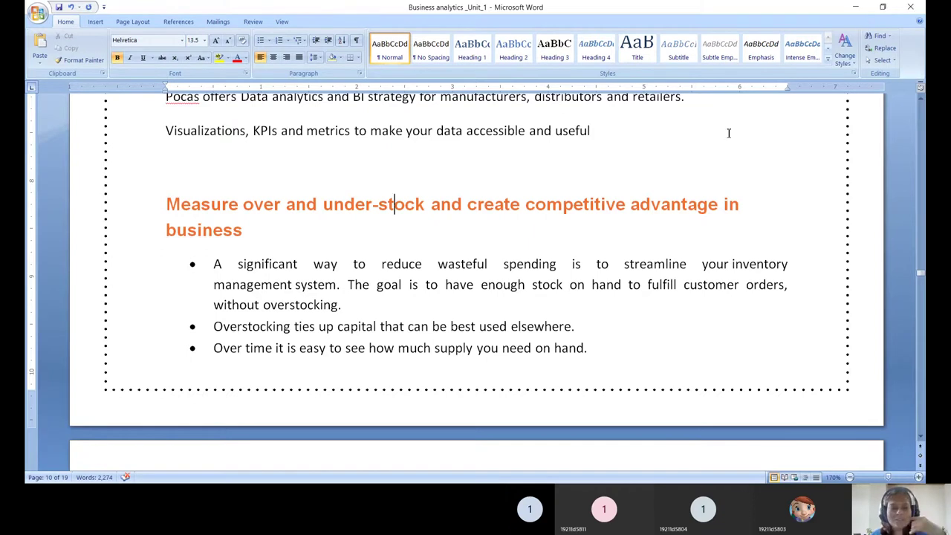
Scroll through the document and place the caret in the Discover trends heading
scroll(429, 284, "down", 5)
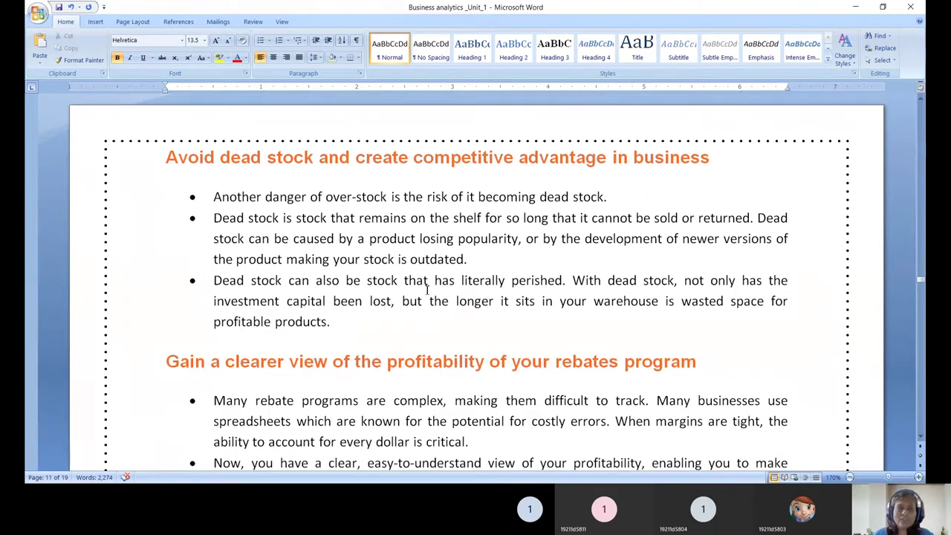
scroll(427, 290, "down", 3)
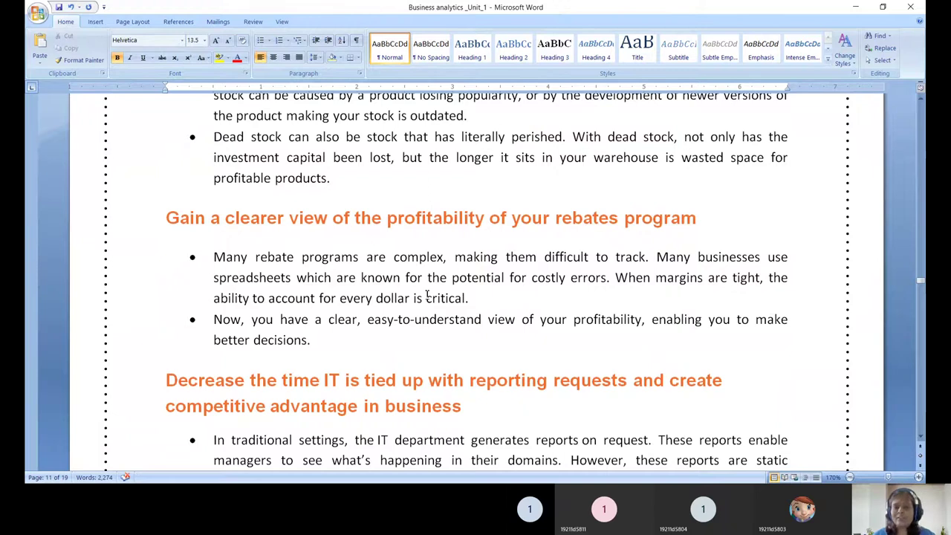
scroll(427, 296, "down", 2)
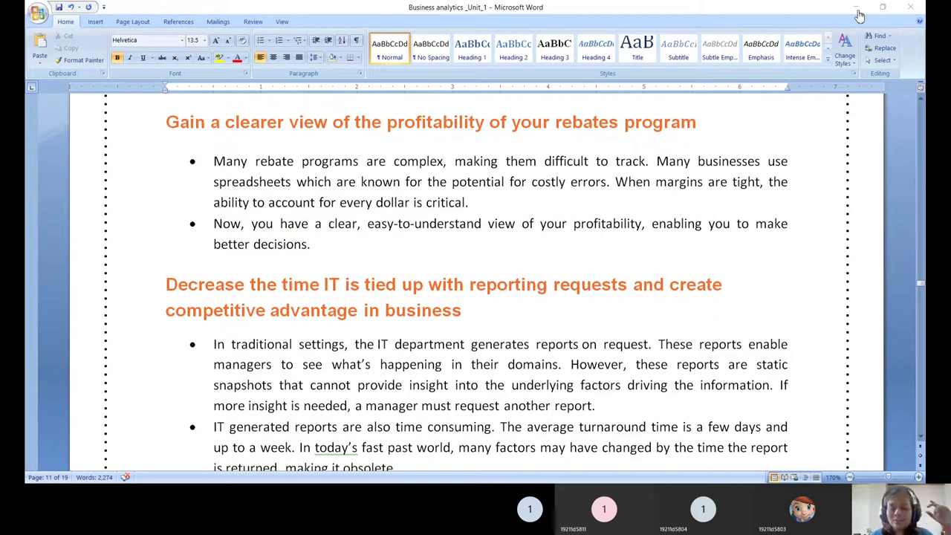
scroll(436, 197, "down", 5)
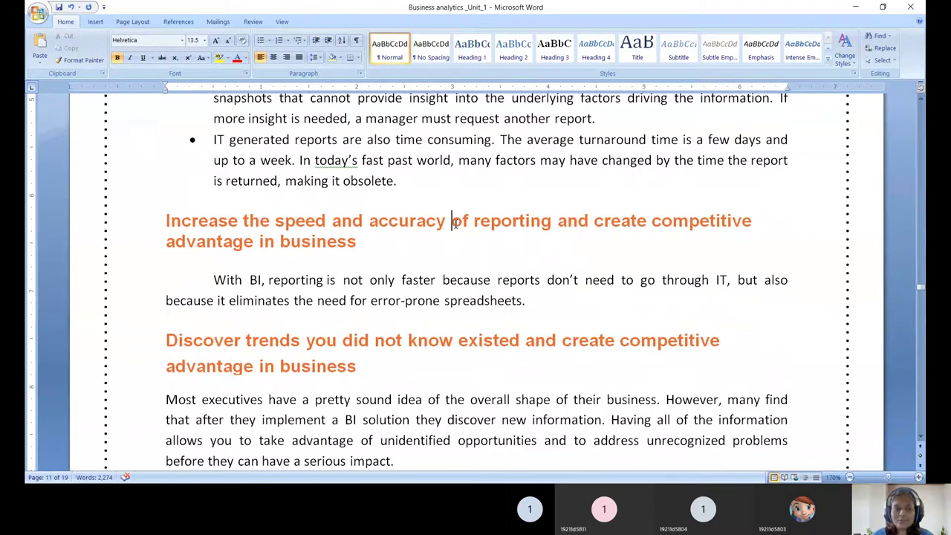
scroll(456, 224, "down", 2)
left_click(266, 266)
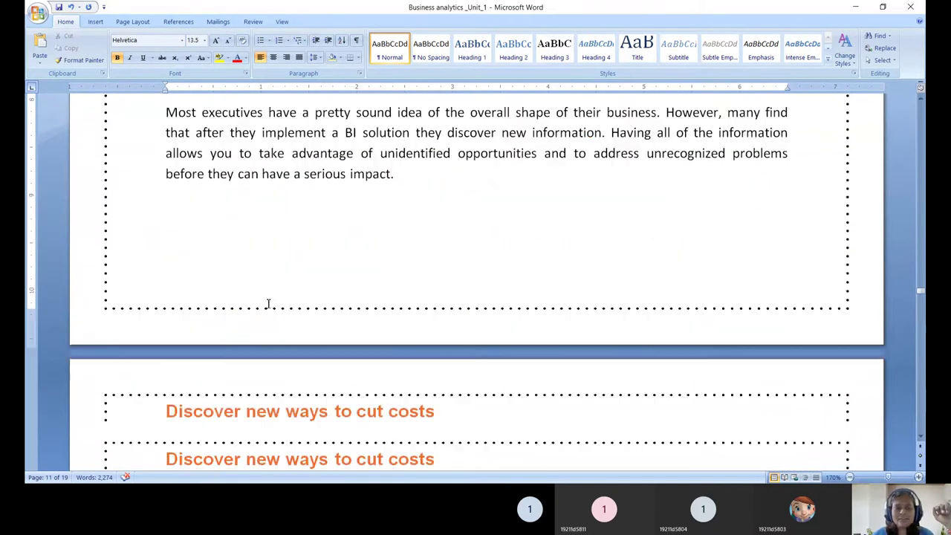
scroll(269, 303, "down", 4)
scroll(268, 304, "down", 3)
scroll(288, 282, "up", 3)
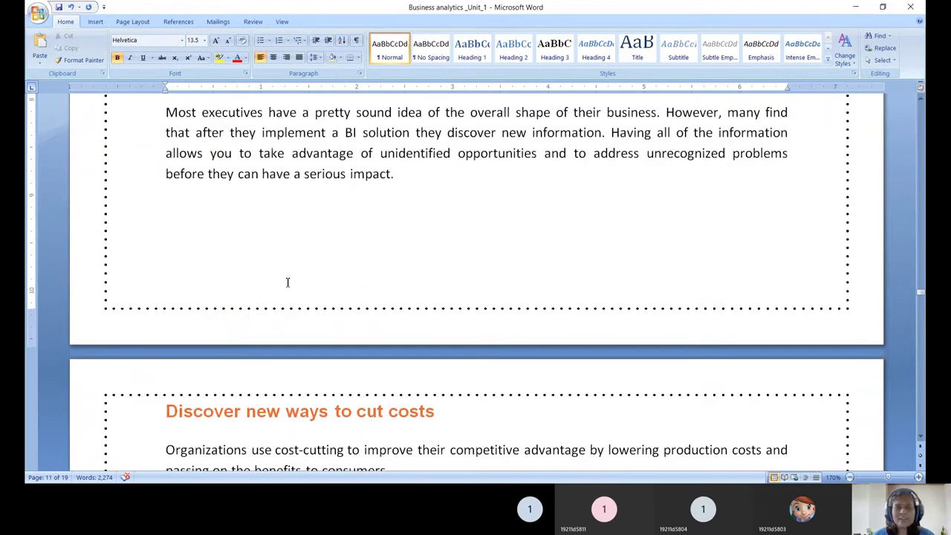
scroll(287, 282, "up", 3)
scroll(264, 333, "down", 7)
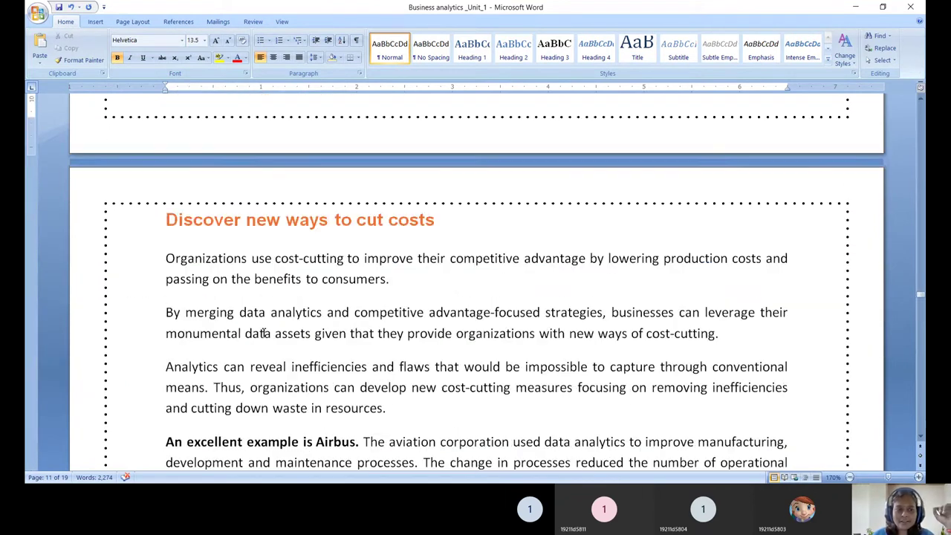
scroll(264, 333, "down", 2)
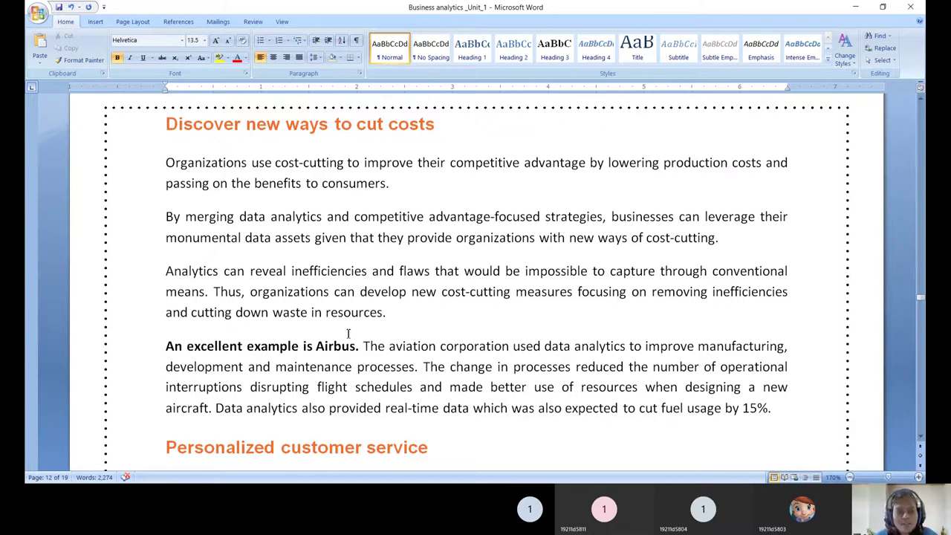
scroll(349, 333, "down", 3)
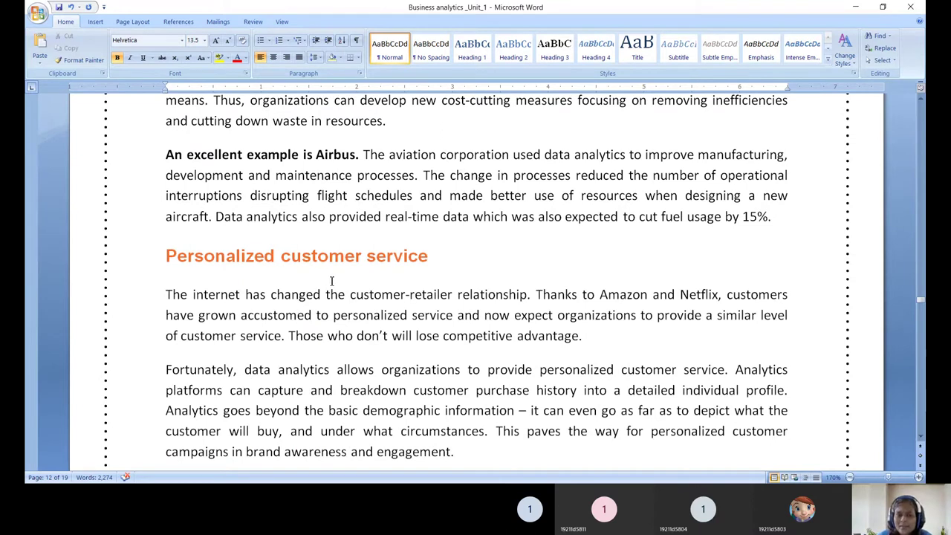
scroll(331, 281, "down", 6)
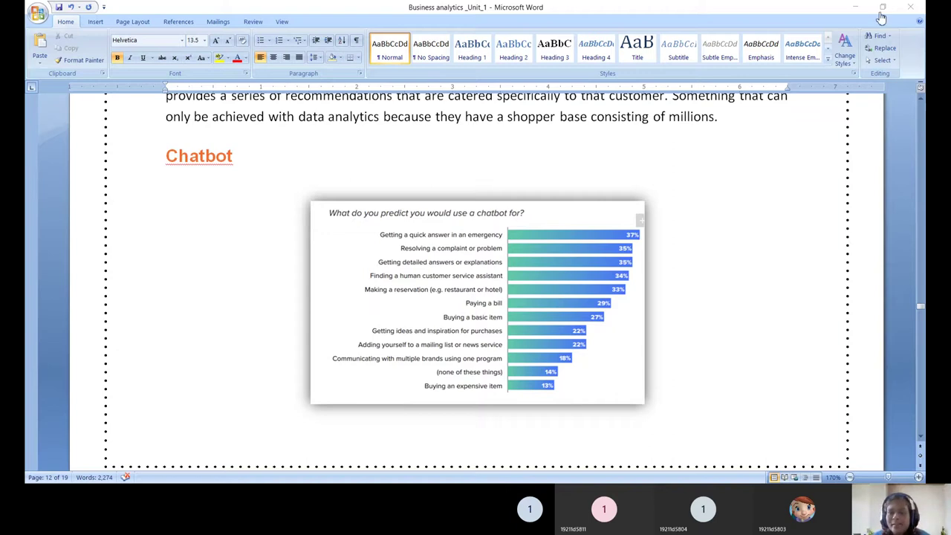
Select the chatbot bar chart, then deselect it
scroll(465, 276, "down", 5)
scroll(465, 277, "up", 5)
scroll(465, 283, "down", 3)
left_click(348, 297)
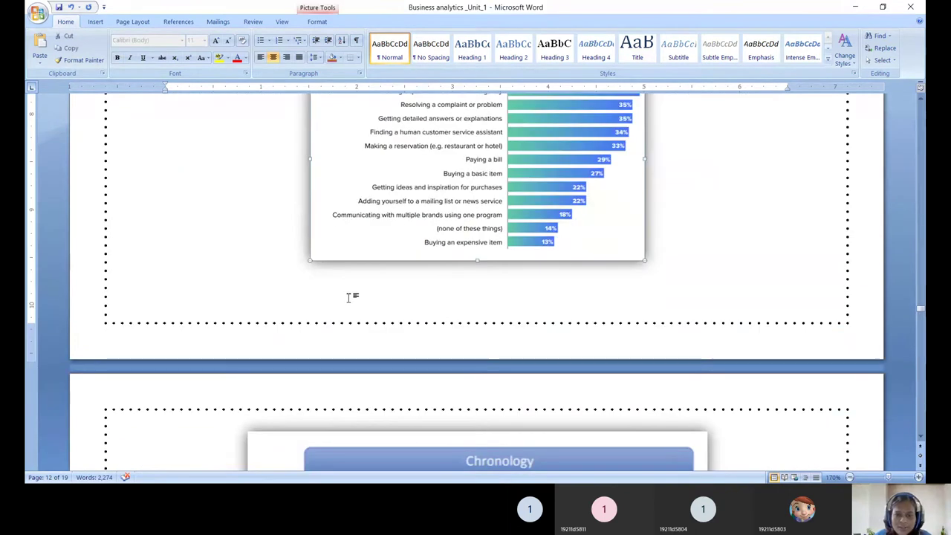
left_click(672, 265)
scroll(673, 261, "up", 3)
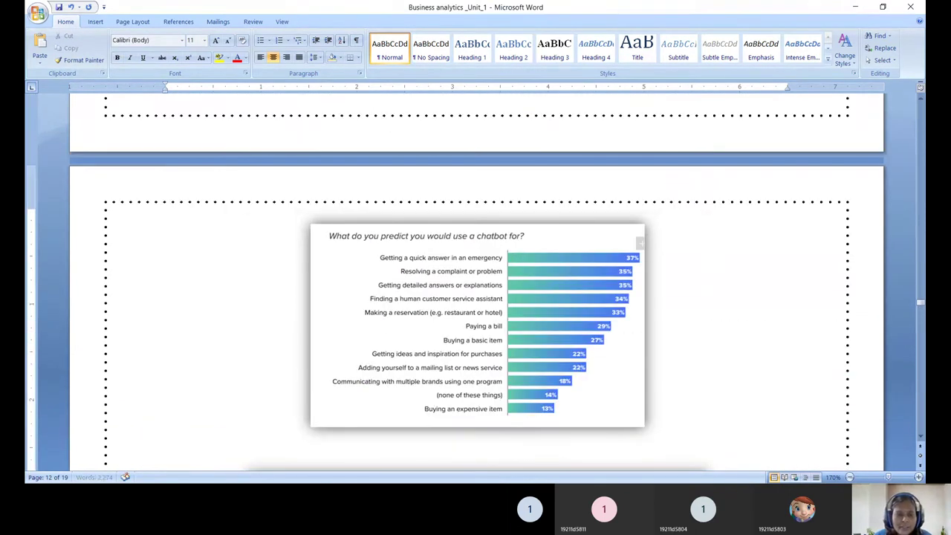
scroll(647, 252, "up", 6)
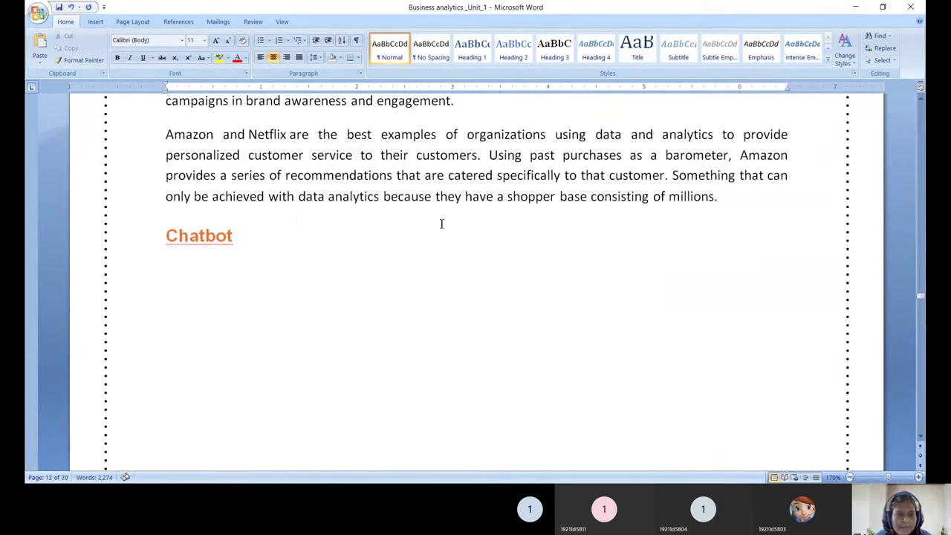
Insert blank lines before the Chatbot heading so it and its chart start page 13
left_click(165, 235)
key("Return")
key("Return")
key("Return")
key("Return")
key("Return")
key("Return")
key("Return")
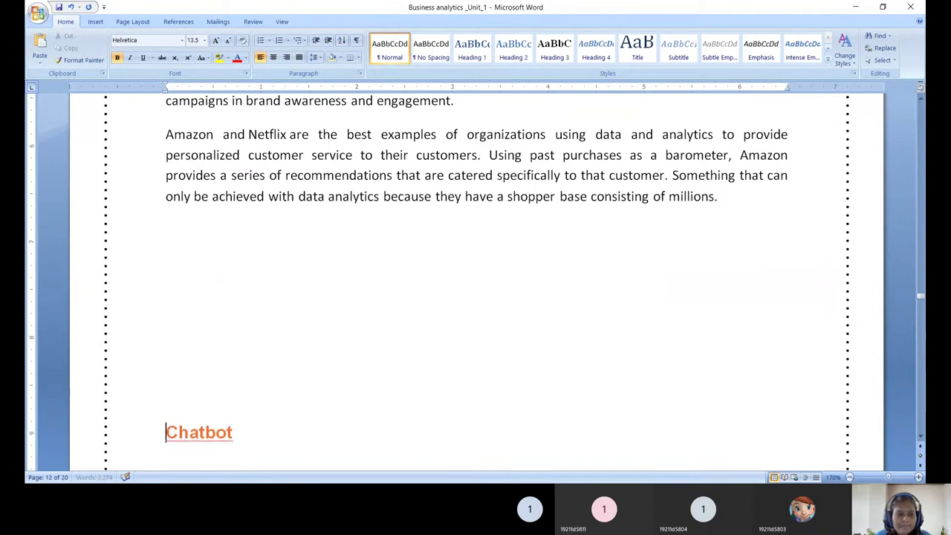
key("Return")
left_click(218, 293)
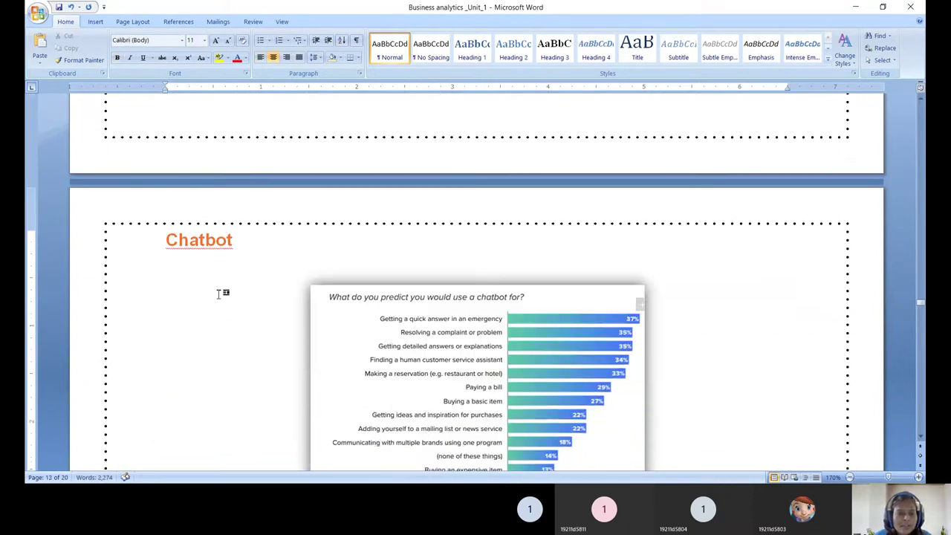
scroll(266, 315, "down", 10)
scroll(266, 315, "up", 10)
Type a centred 'UBER/OLA' heading below the Amazon paragraph, replacing the stray question mark
left_click(418, 263)
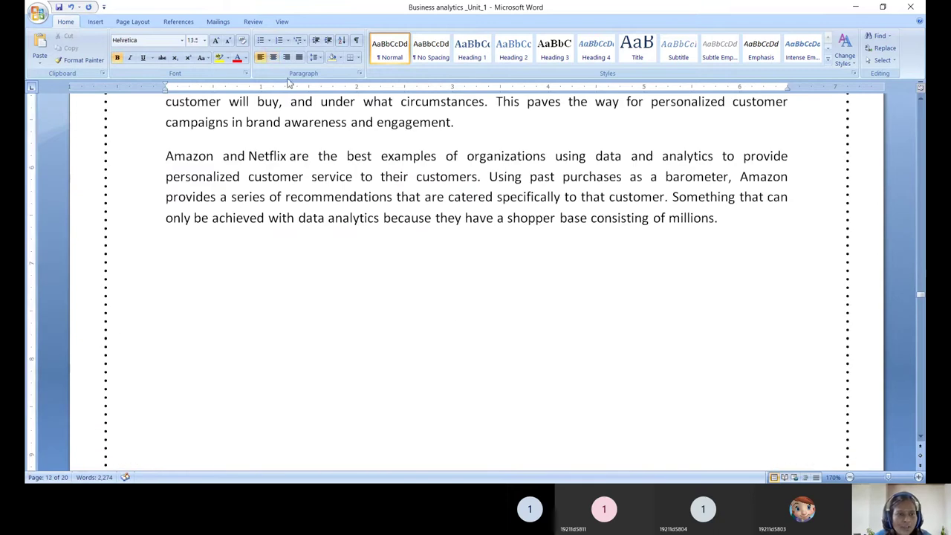
left_click(274, 58)
type("U")
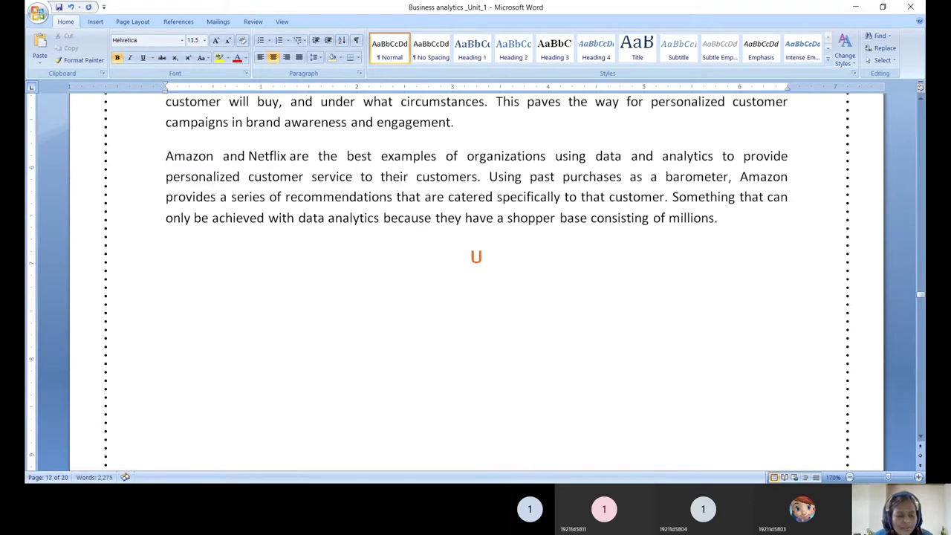
type("BER?")
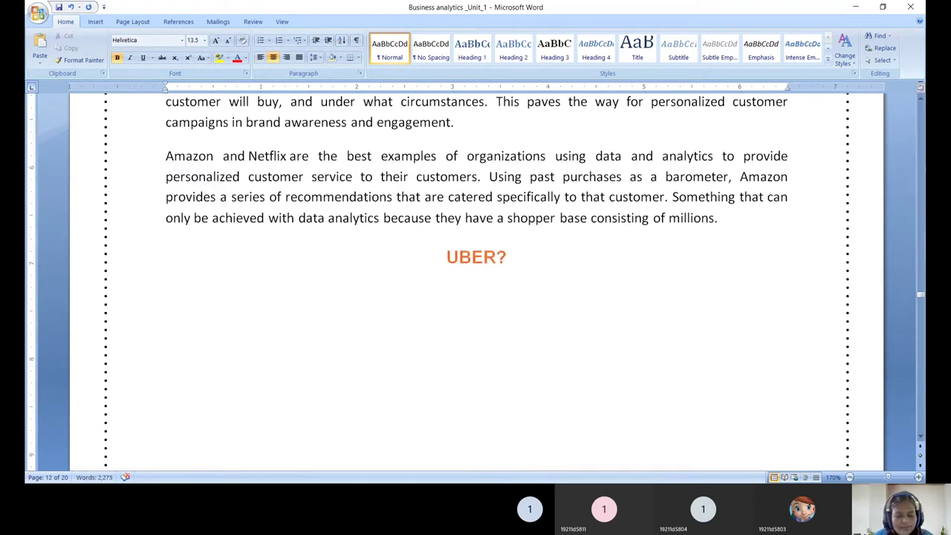
type("OLA")
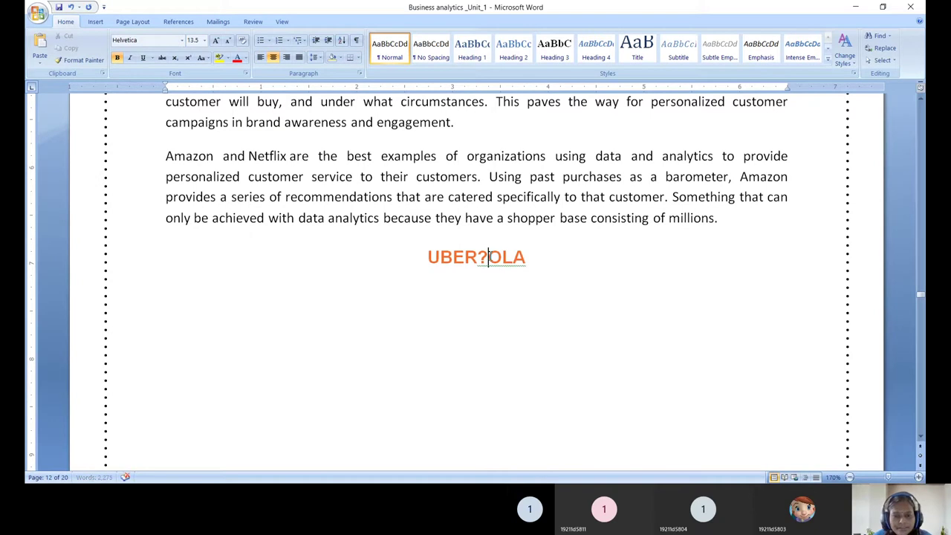
left_click(485, 257)
key("BackSpace")
type("/")
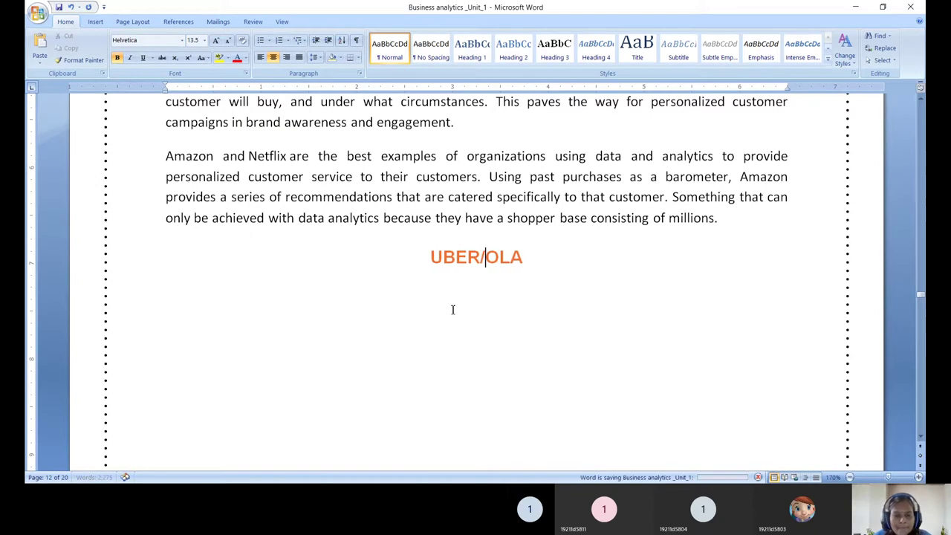
Start a new line with 'Car' and recolour it black
left_click(260, 297)
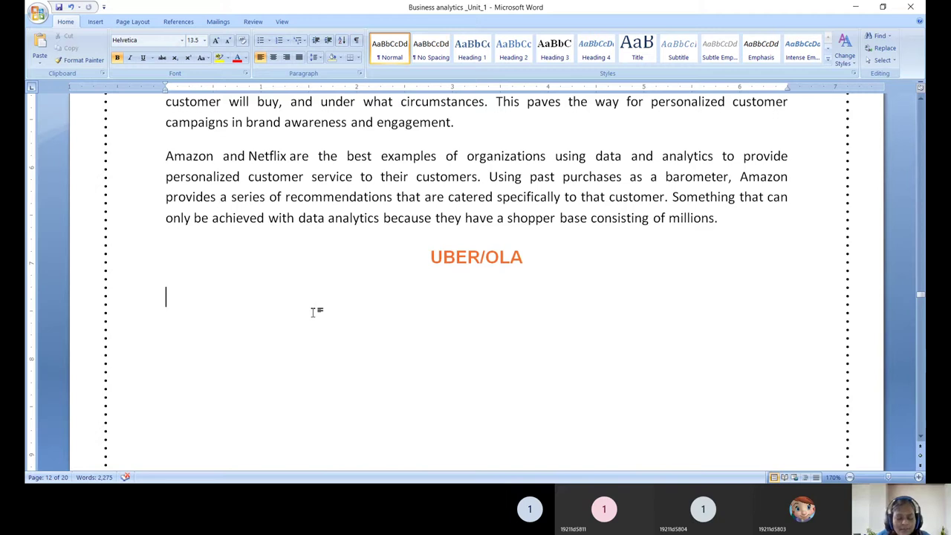
type("Car")
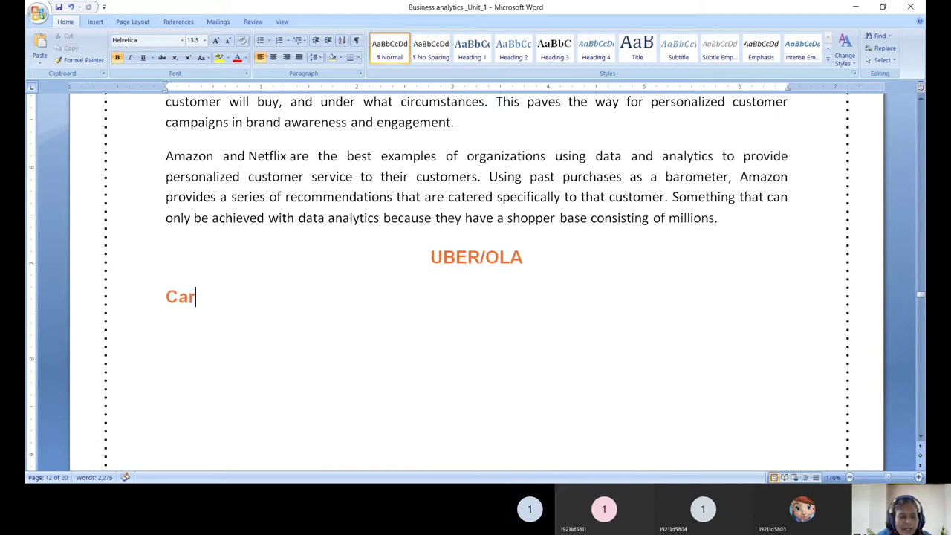
left_click_drag(163, 298, 213, 299)
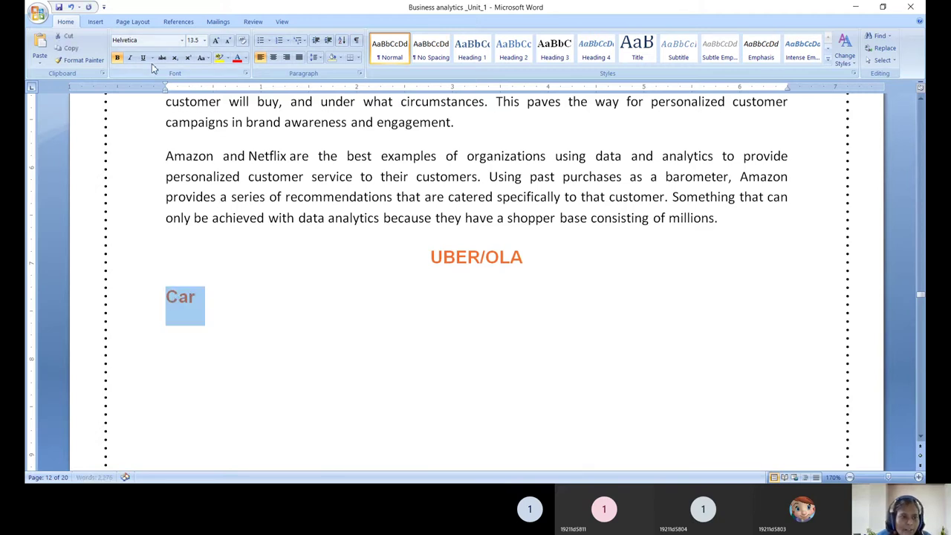
left_click(245, 58)
left_click(253, 73)
left_click(212, 305)
Complete the line as 'Car Pooling (0.5 Lacs)'
type("Pool")
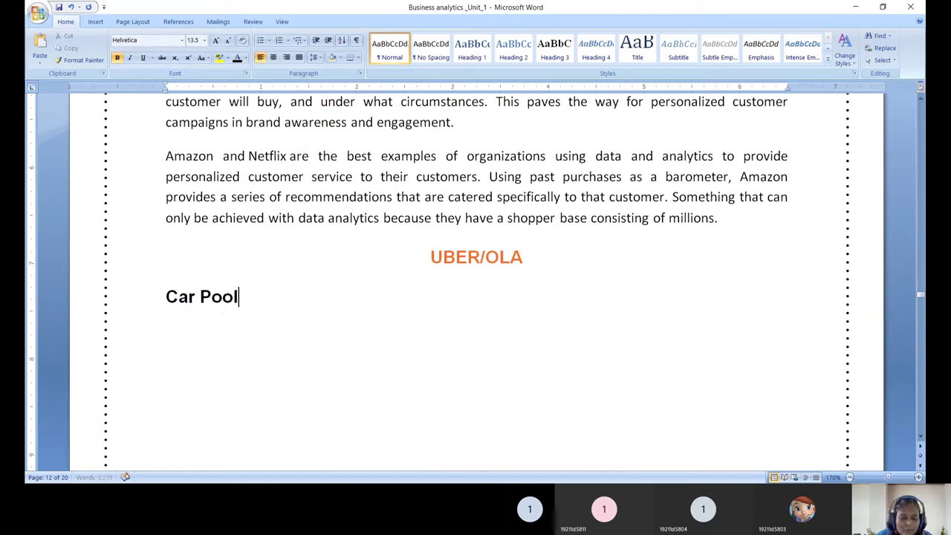
type("ing (Lacs")
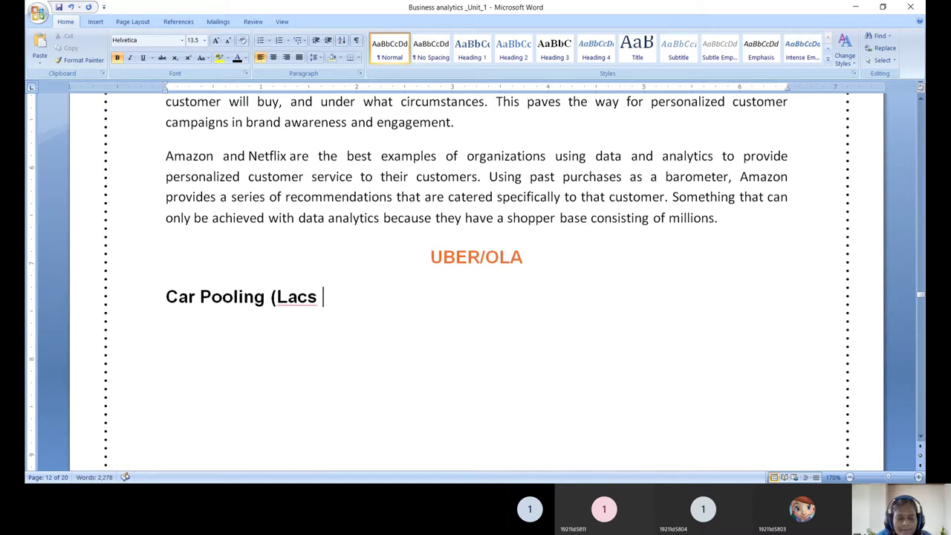
type(" )")
key("BackSpace")
key("BackSpace")
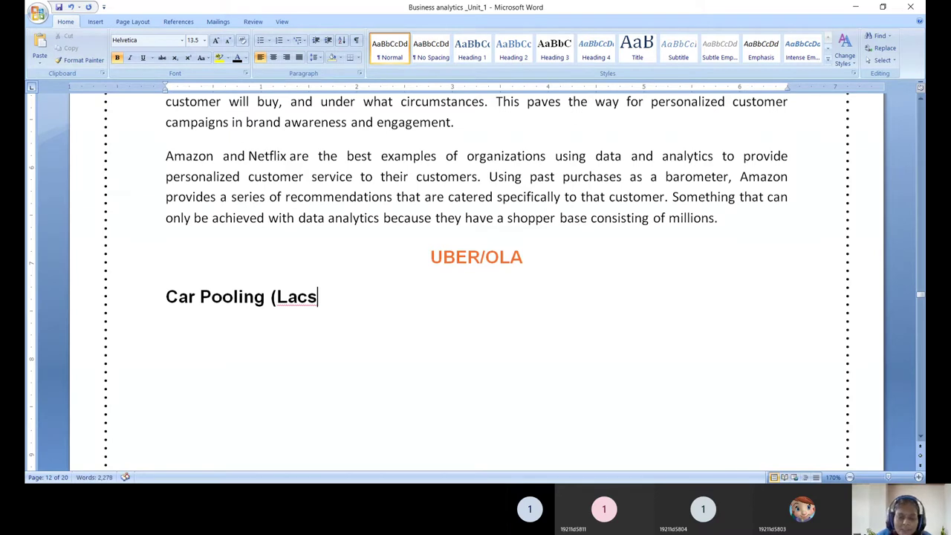
type(")")
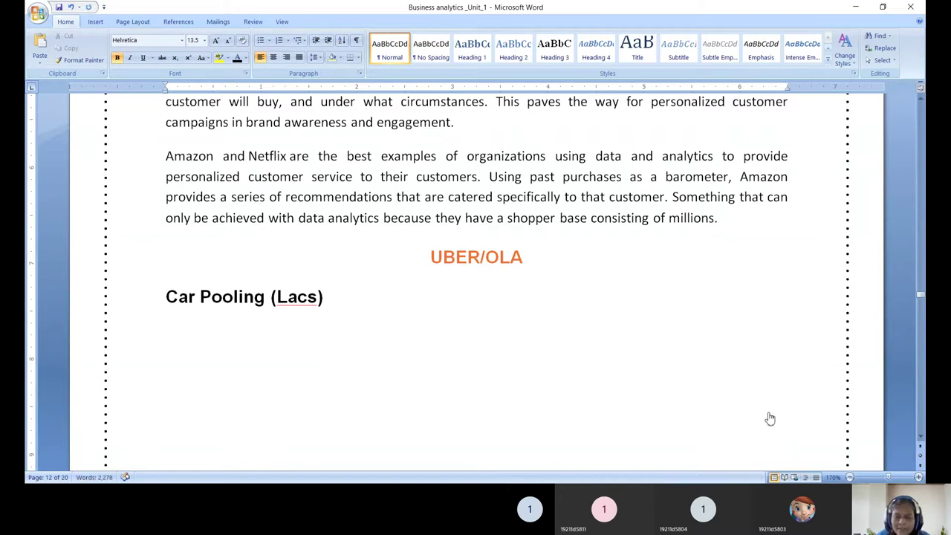
left_click(279, 297)
type(".")
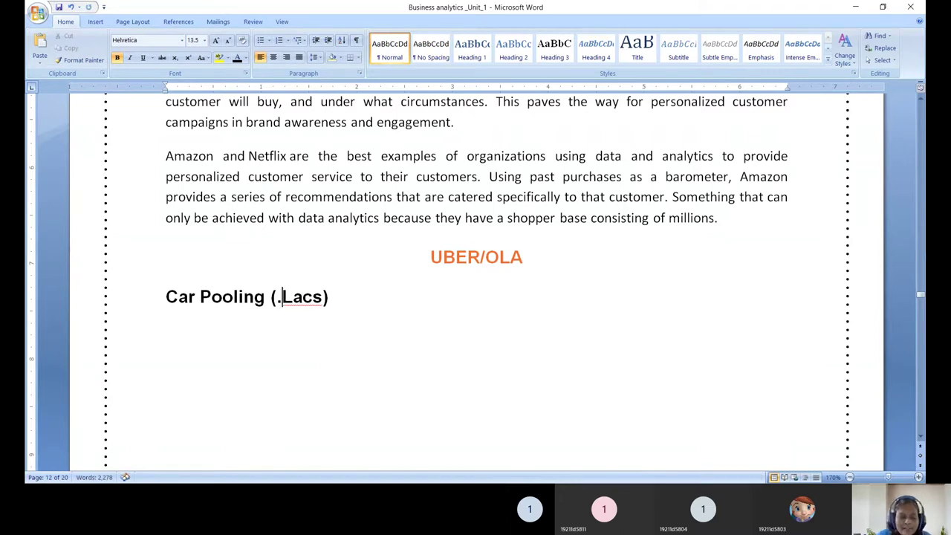
key("BackSpace")
type("0.5")
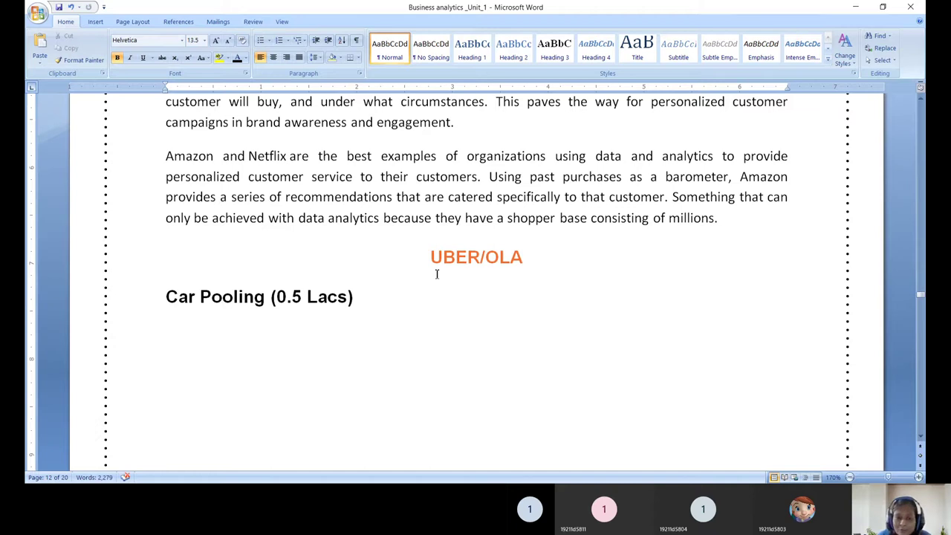
left_click(521, 260)
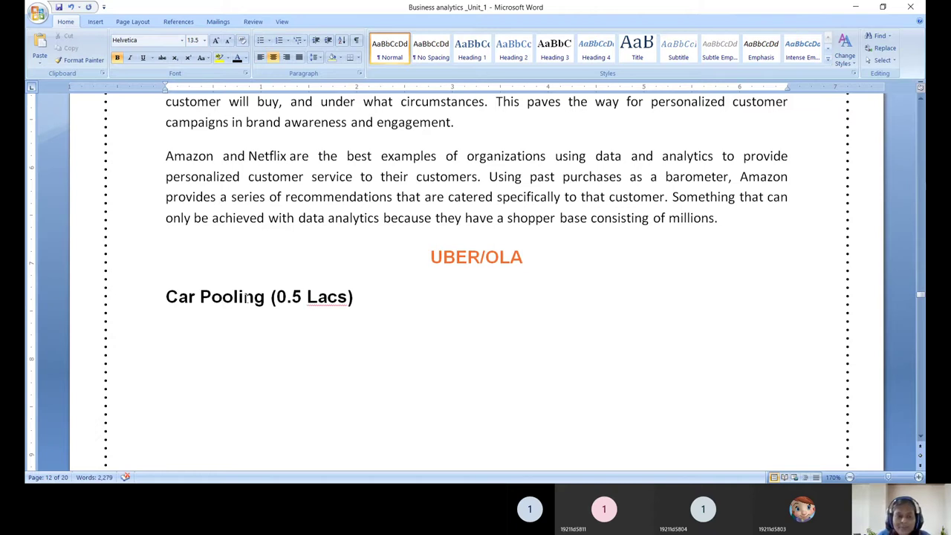
Add a 'Pin location' line below Car Pooling
left_click_drag(162, 298, 370, 295)
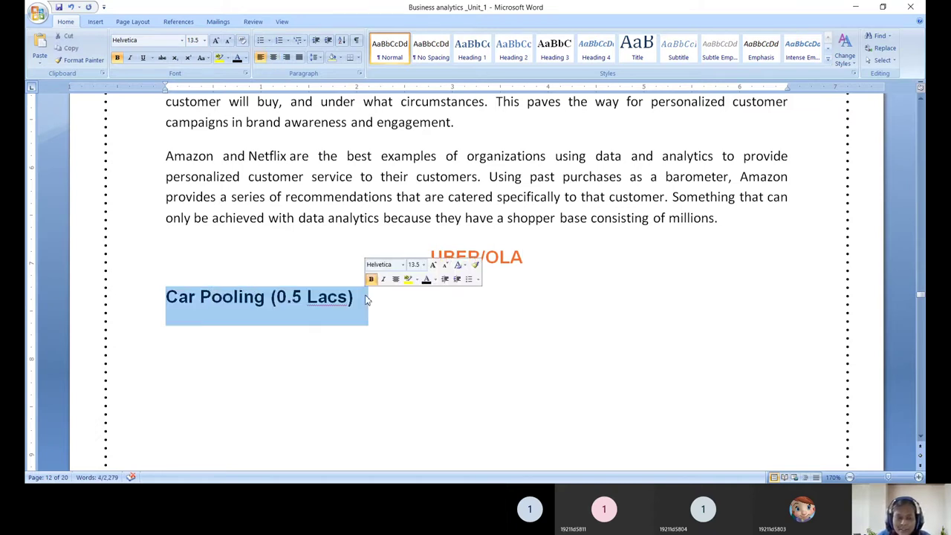
left_click(306, 322)
left_click(372, 296)
key("Return")
type("Pin lo")
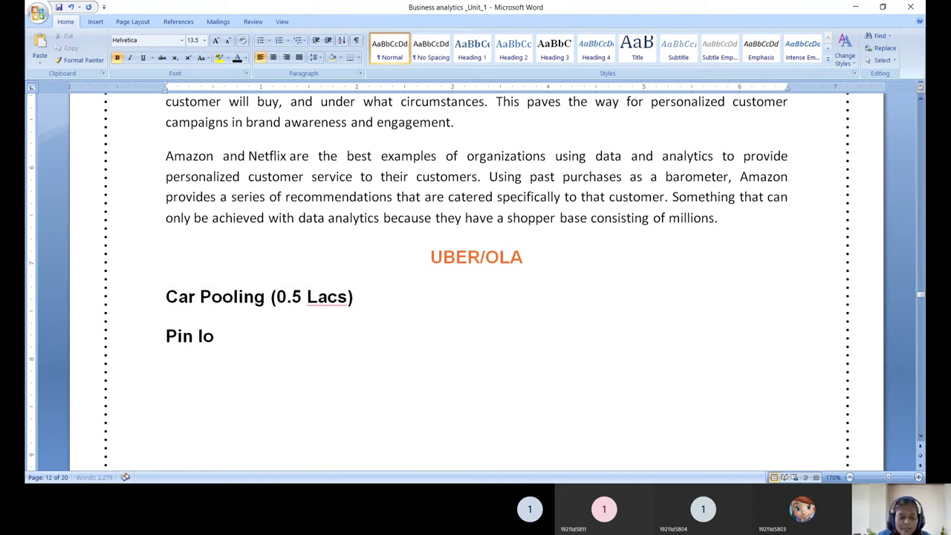
type("cation")
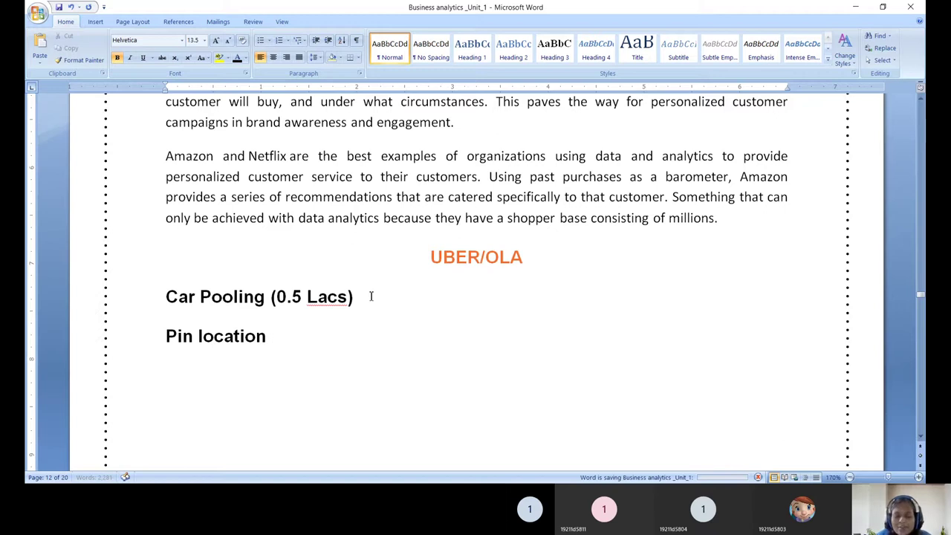
Add 'Historical (past 3 weeks, past 3 months, 1 years)' below Pin location and save
key("Return")
type("Historical (past 3 weeks,")
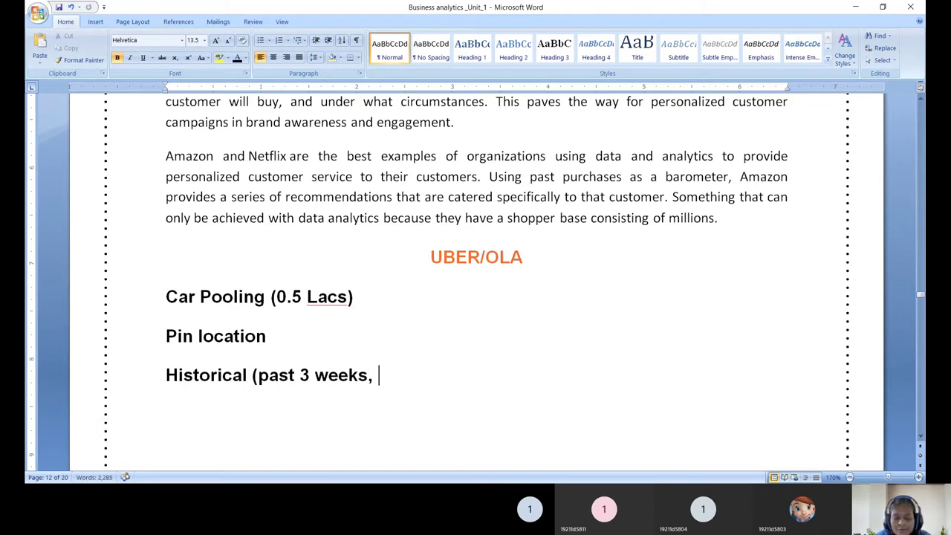
type(" past 3 months, 1 years)")
key("ctrl+s")
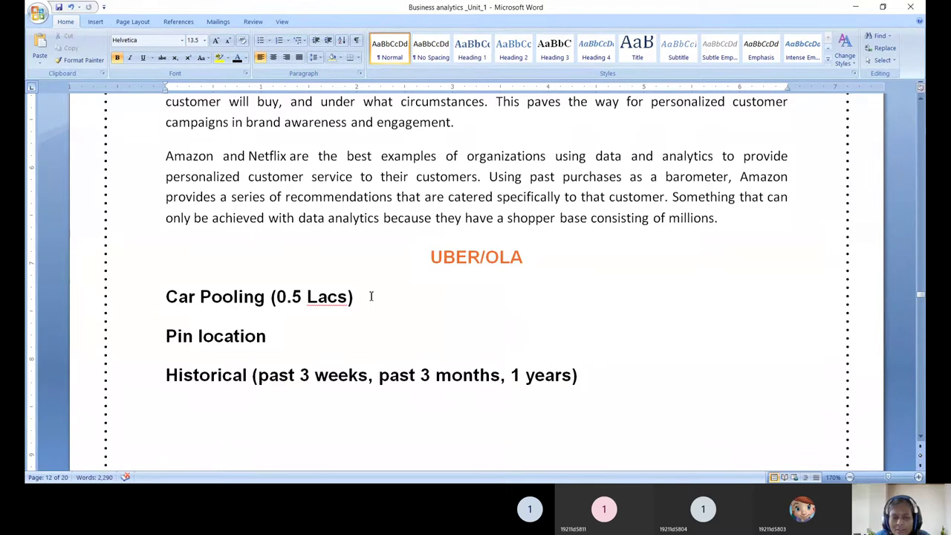
left_click_drag(166, 336, 276, 338)
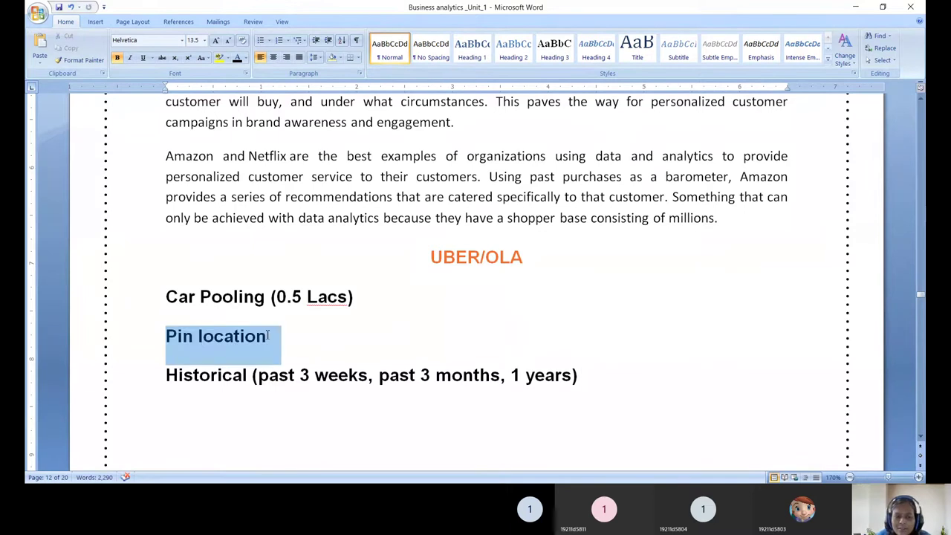
left_click(799, 437)
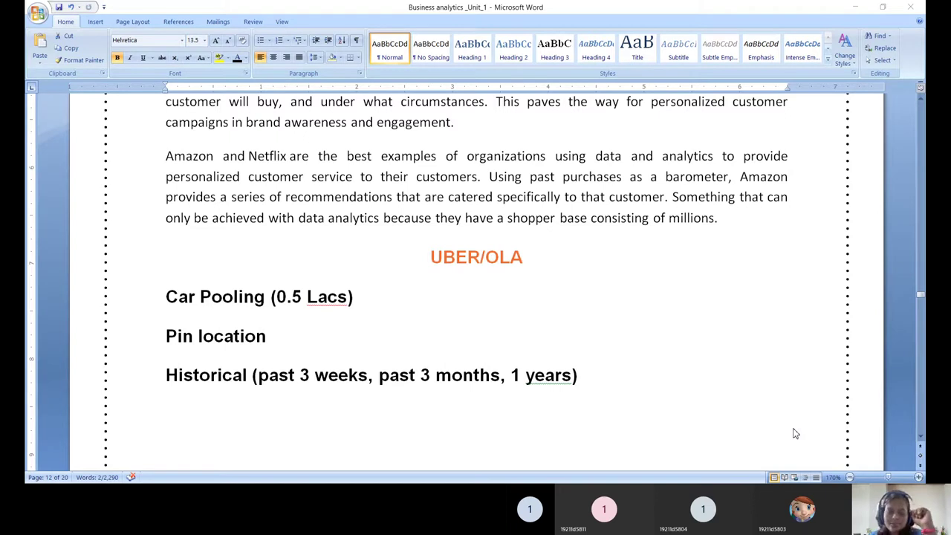
Type 'Stareming Anlytics' on a new line below the Historical line
triple_click(215, 336)
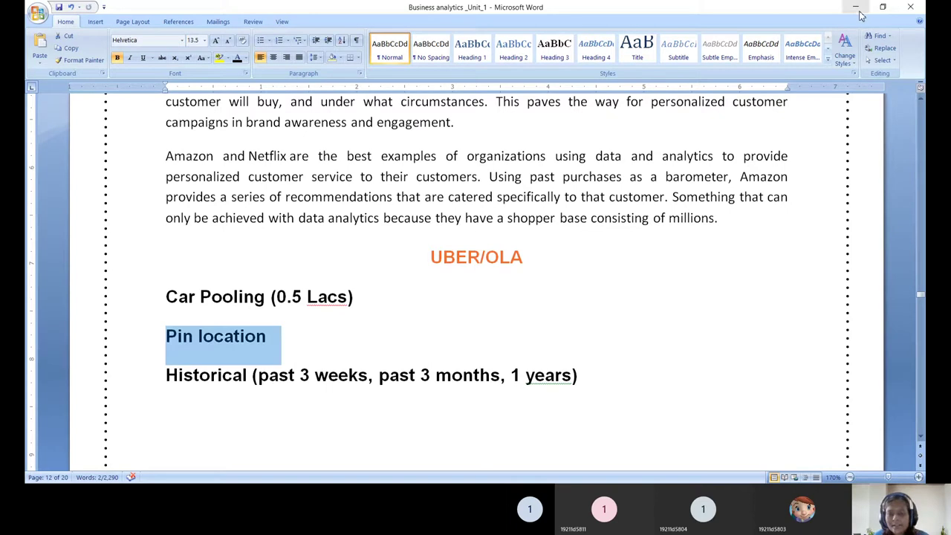
left_click(587, 376)
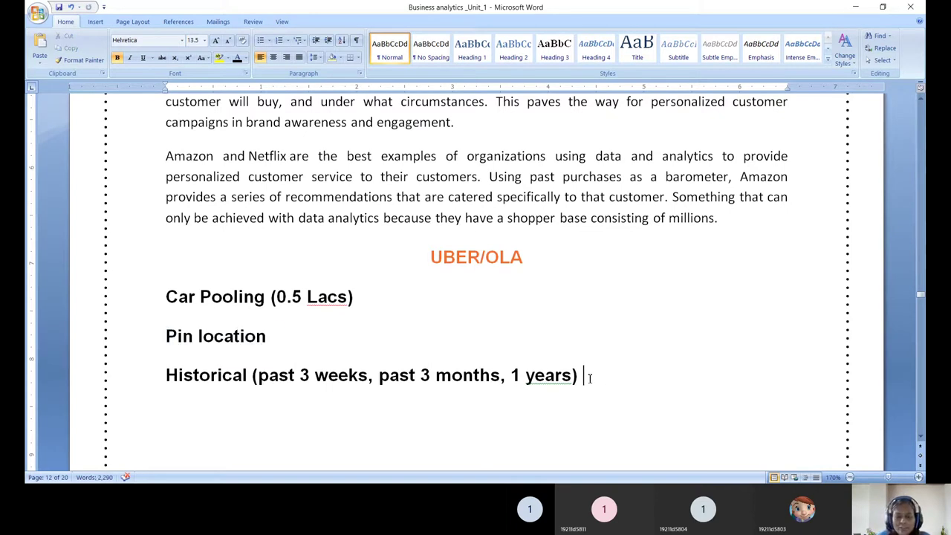
key("Return")
type("Staremin")
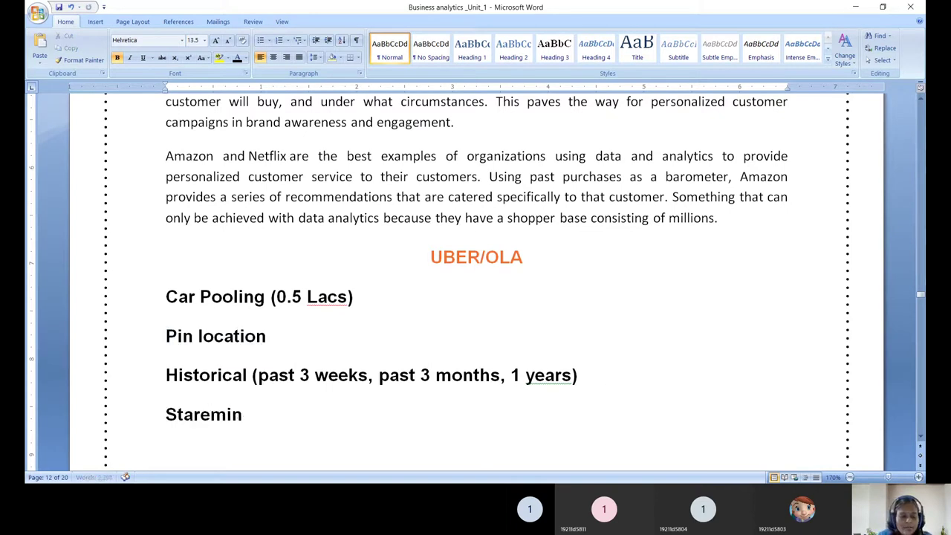
type("g Anlytics")
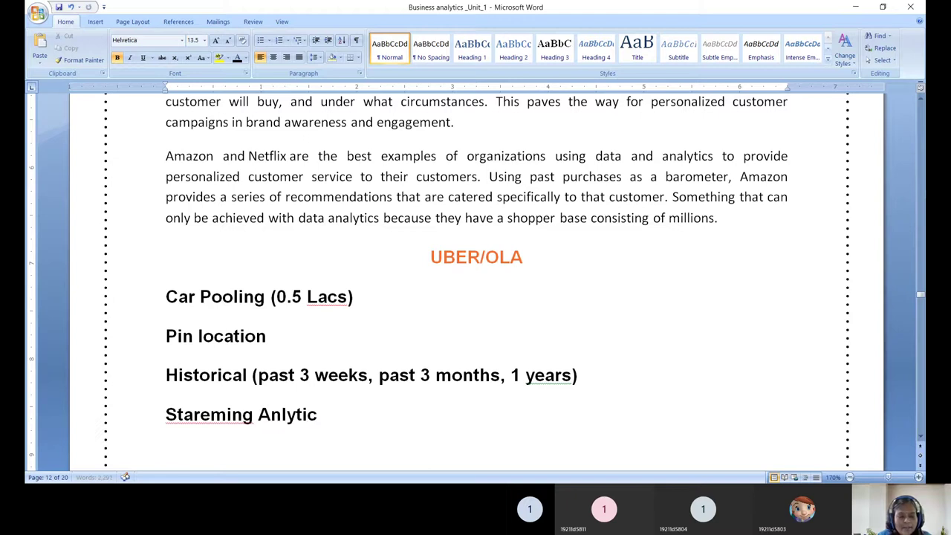
Correct the spelling to 'Streaming Analytics' and save the document
left_click(280, 414)
type("a")
right_click(207, 415)
left_click(161, 410)
left_click(192, 414)
key("BackSpace")
left_click(200, 414)
type("a")
key("ctrl+s")
left_click_drag(162, 297, 391, 294)
Colour the Car Pooling line blue and number it '1.', saving the document
left_click(245, 58)
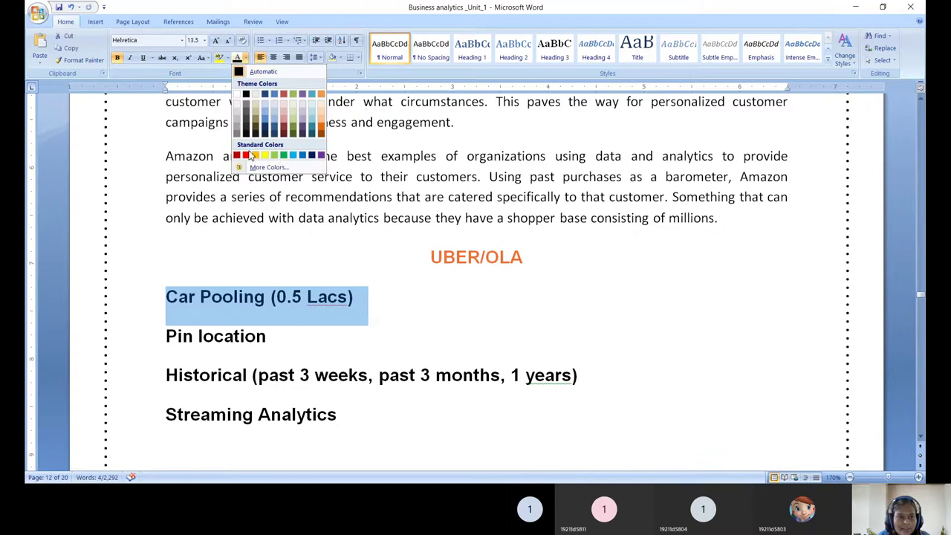
left_click(302, 155)
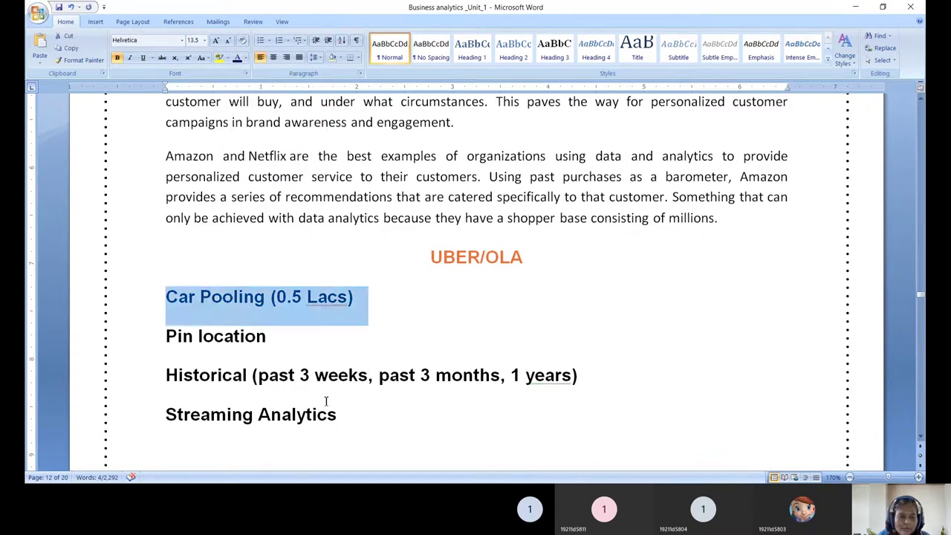
left_click(328, 376)
key("ctrl+s")
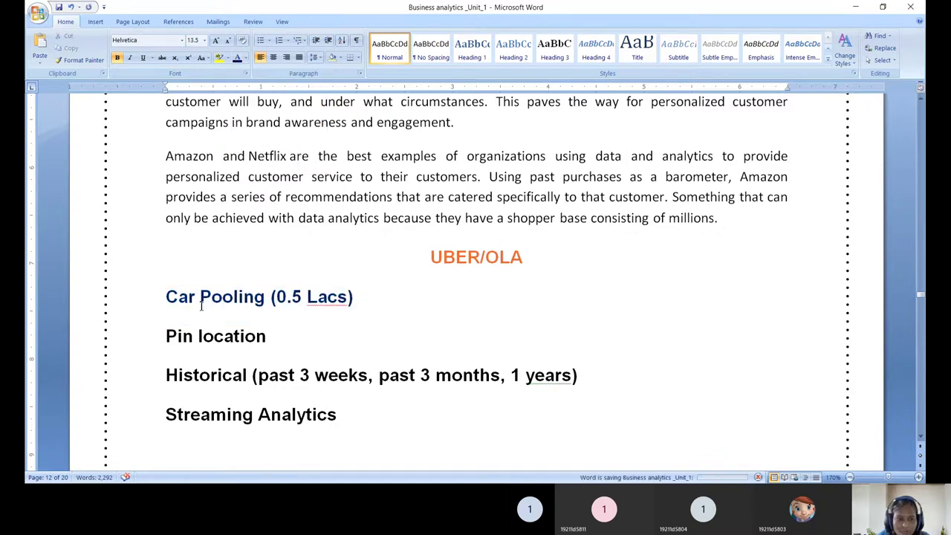
left_click(201, 306)
key("Home")
type("1.")
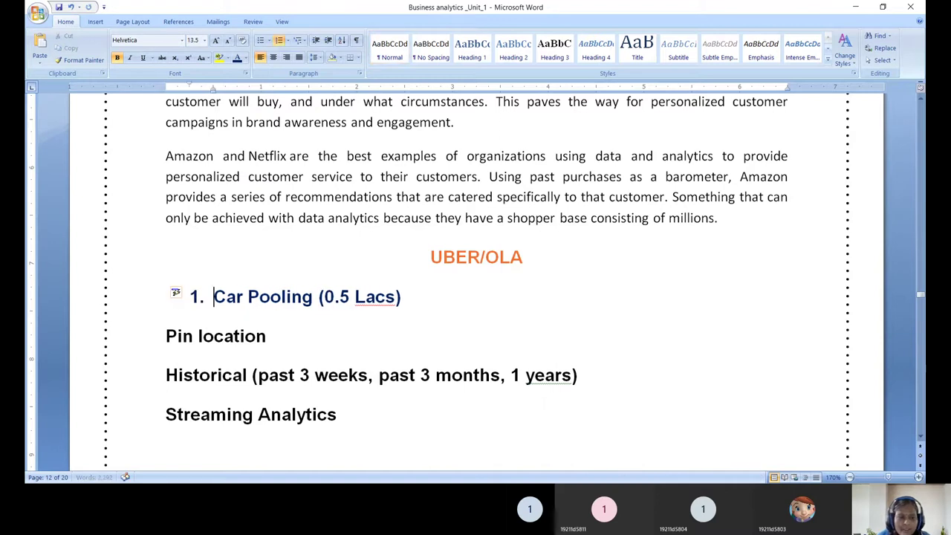
key("ctrl+s")
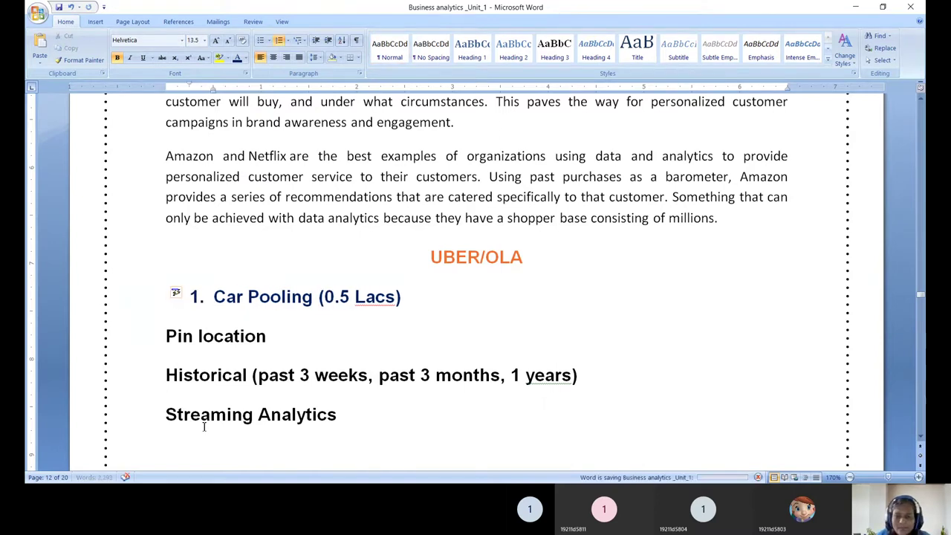
Indent the Car Pooling list item further to the right
scroll(278, 454, "down", 5)
scroll(263, 427, "up", 2)
scroll(259, 342, "up", 1)
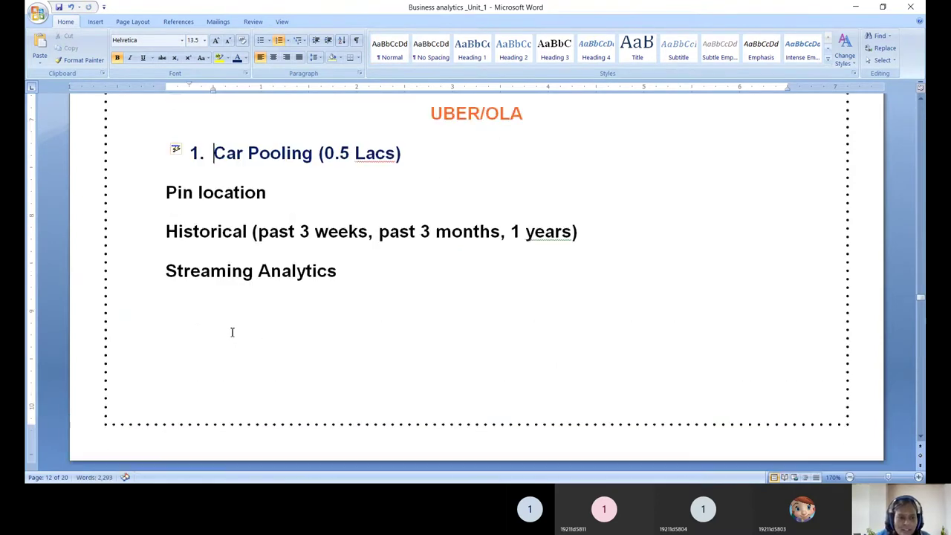
left_click(196, 153)
left_click_drag(262, 163, 210, 210)
left_click(241, 153)
left_click(221, 153)
Set the four lines to size 10 with 0 spacing before and after, then start item '2.'
left_click_drag(220, 153, 402, 281)
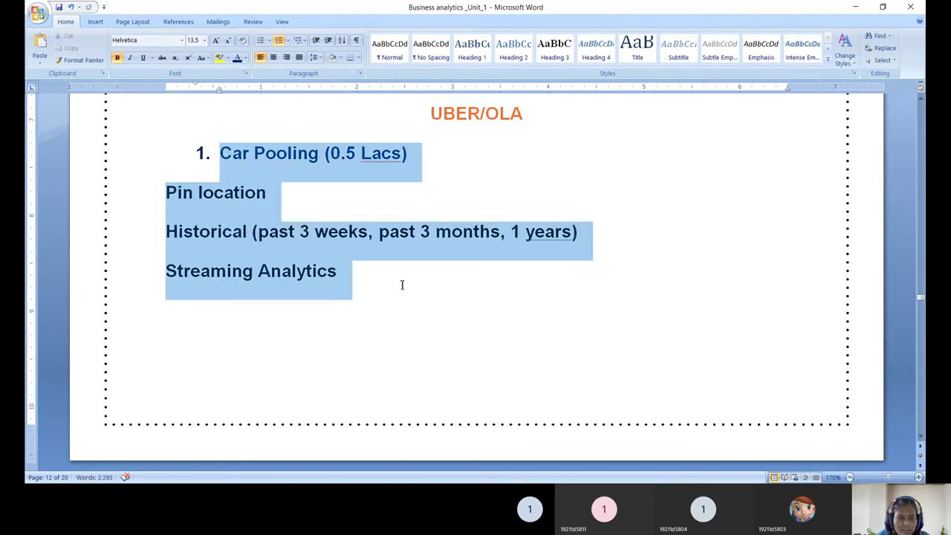
left_click(204, 40)
left_click(192, 74)
left_click(360, 73)
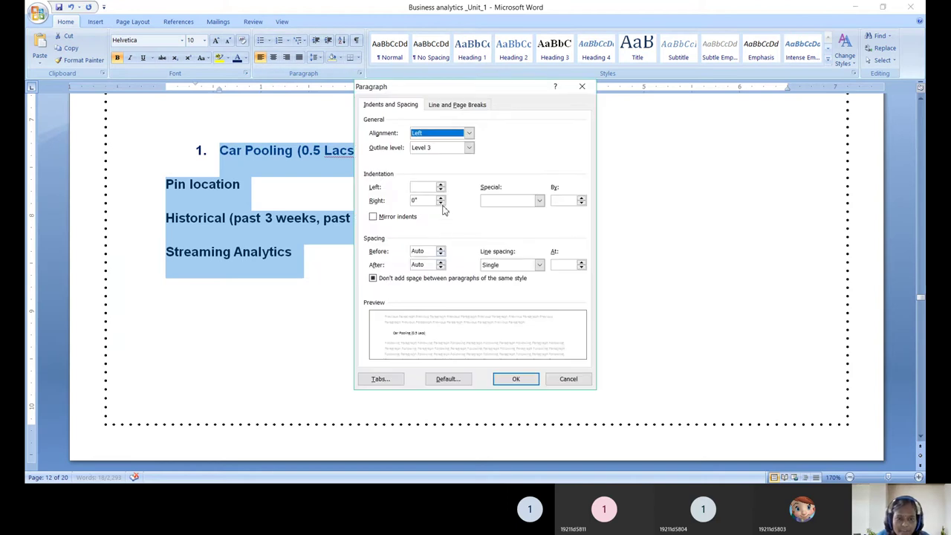
left_click(439, 251)
left_click(440, 254)
left_click(440, 267)
left_click(514, 380)
left_click(228, 254)
type("2.")
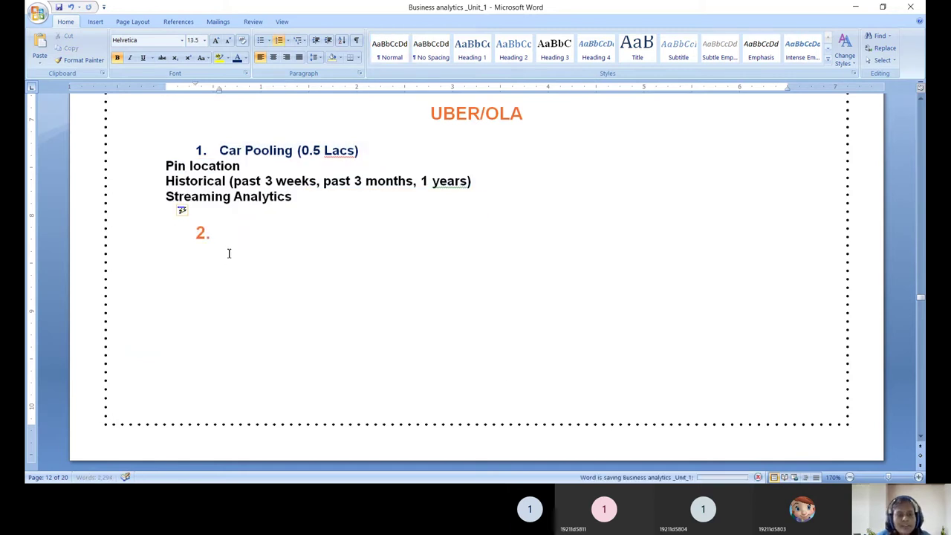
Make the list number 2 dark blue and save the document
left_click(245, 58)
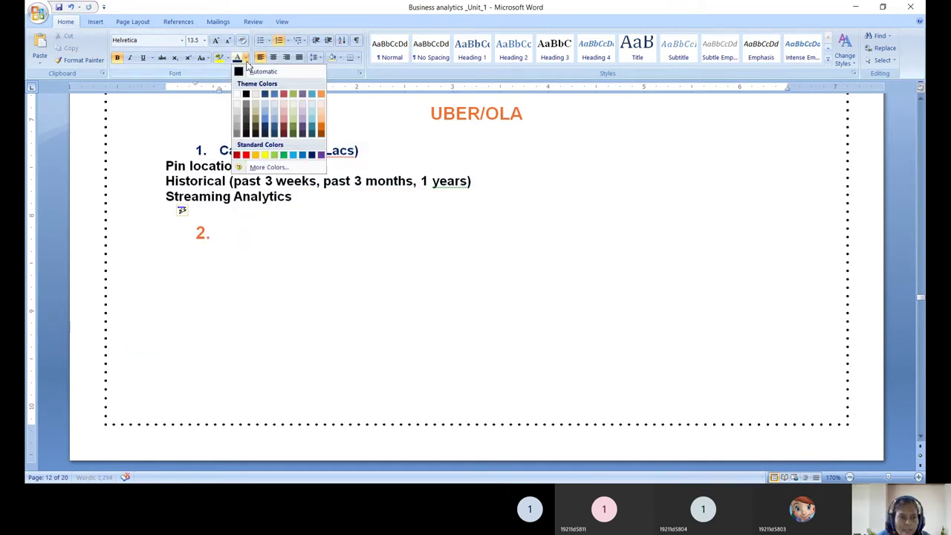
left_click(312, 153)
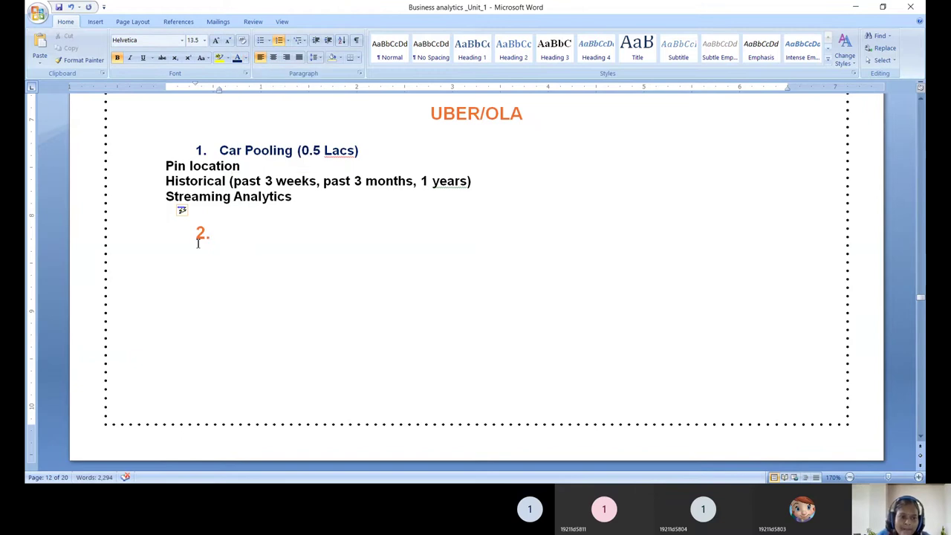
left_click(211, 235)
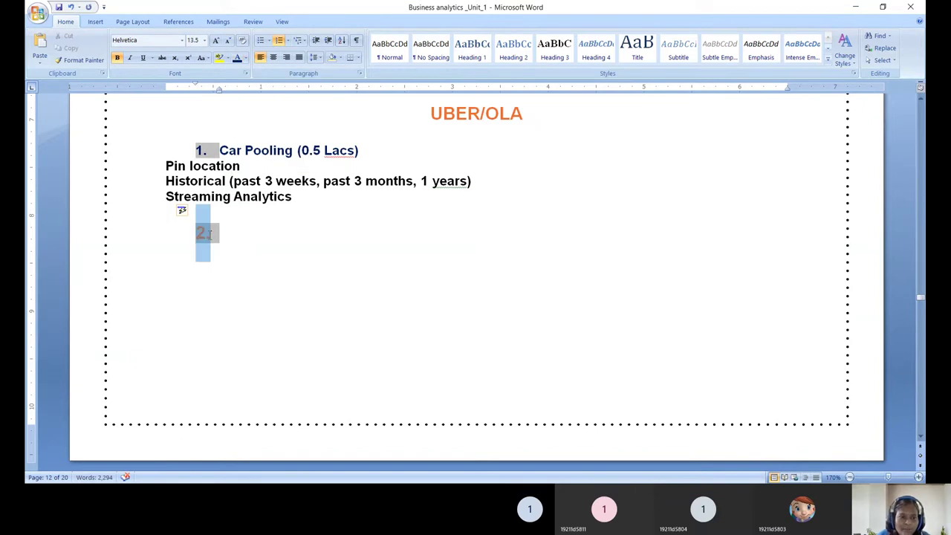
left_click(223, 234)
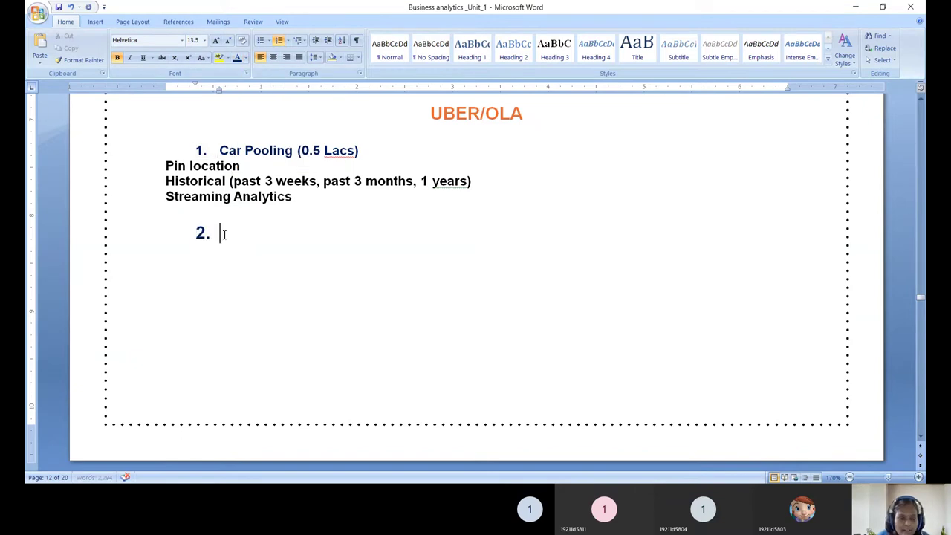
key("ctrl+s")
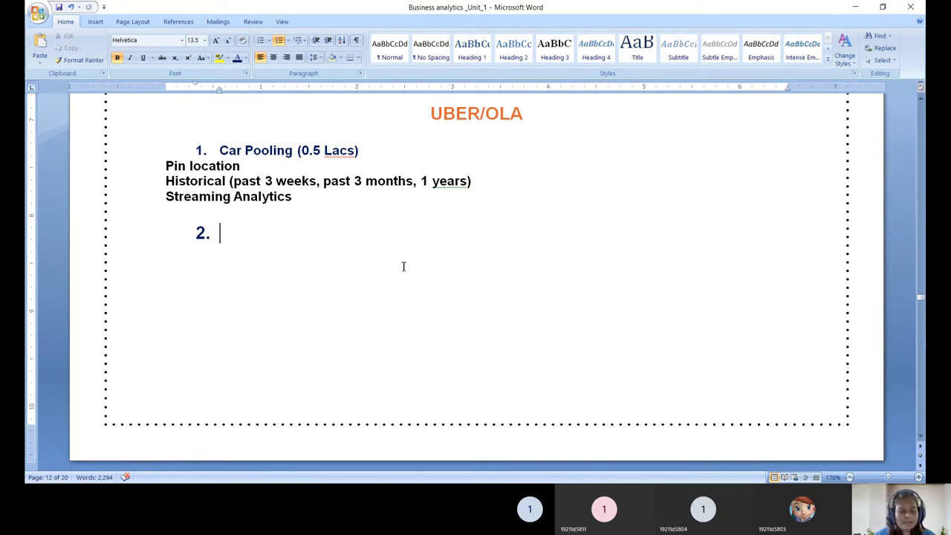
Type 'Shortest Path' as item 2, save, and colour it dark blue
type("Shortest ")
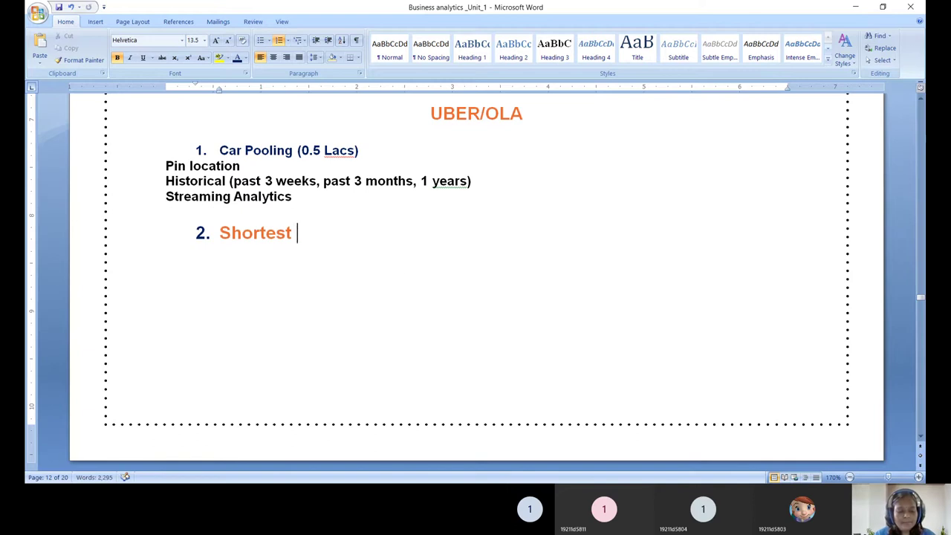
type("Paty")
key("BackSpace")
type("h")
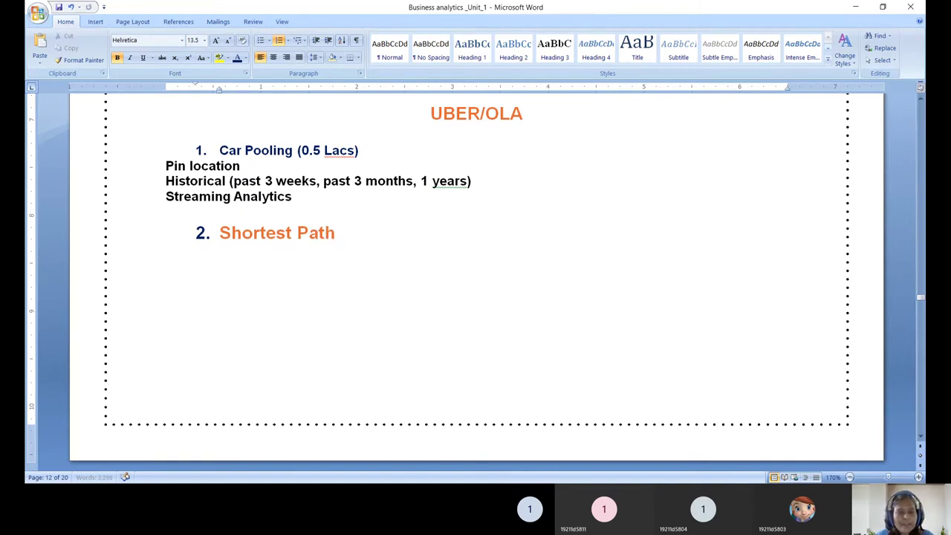
key("ctrl+s")
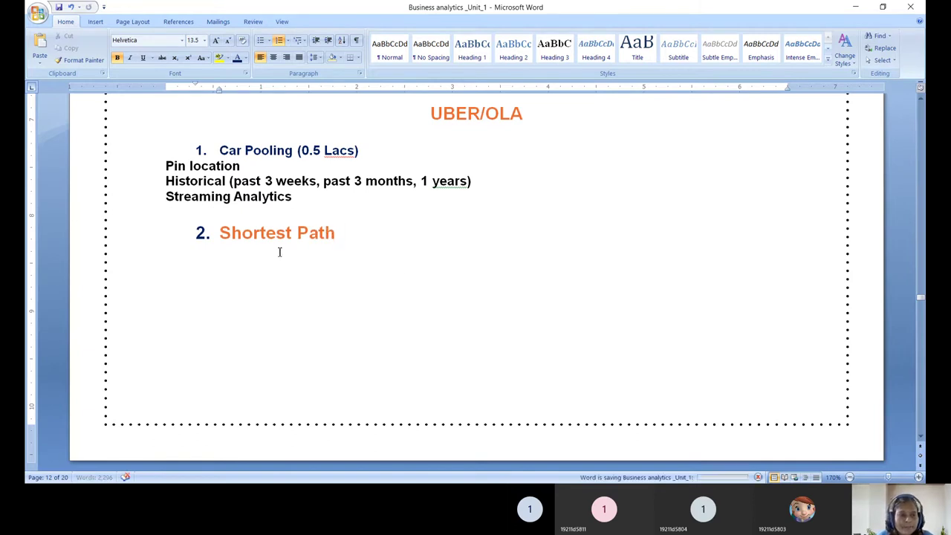
left_click_drag(220, 232, 372, 222)
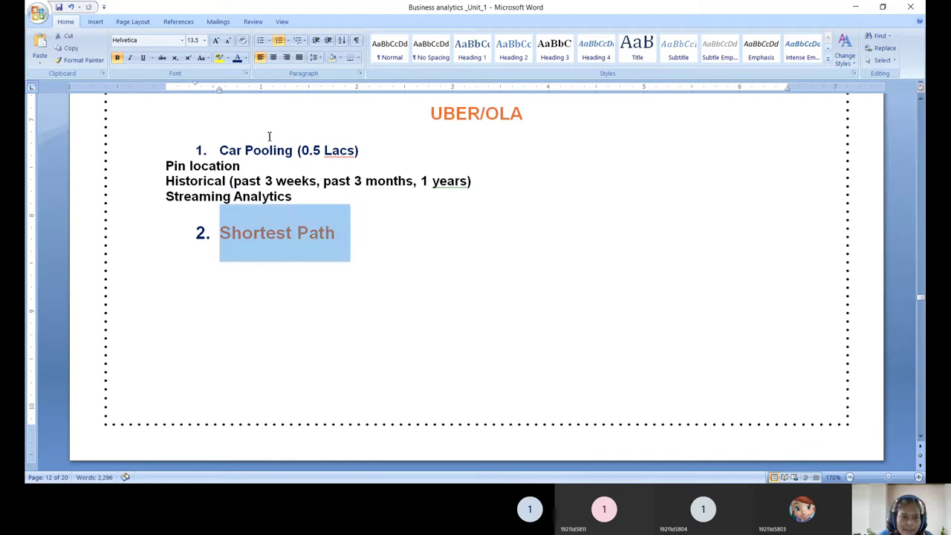
left_click(237, 58)
left_click(374, 231)
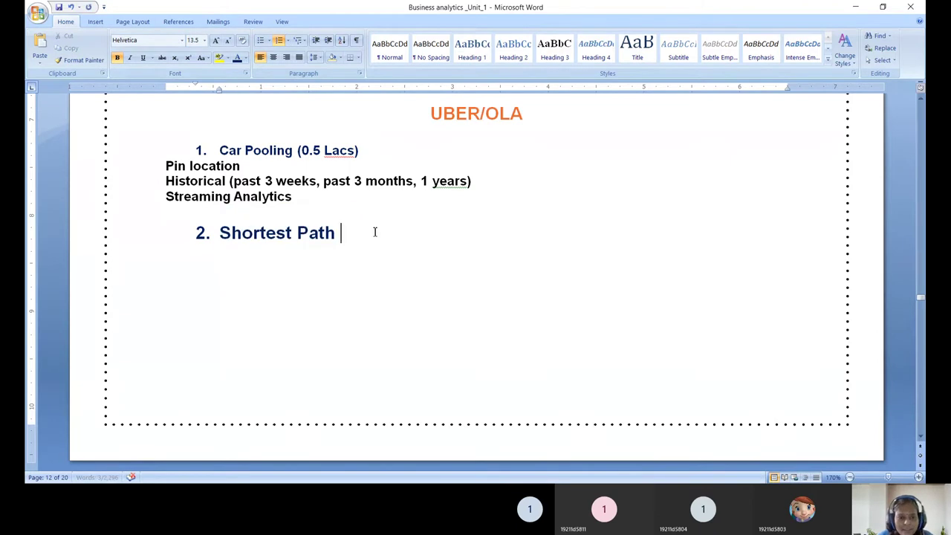
Complete item 2 as 'Shortest Path (Map processing) – Traffic'
type("(")
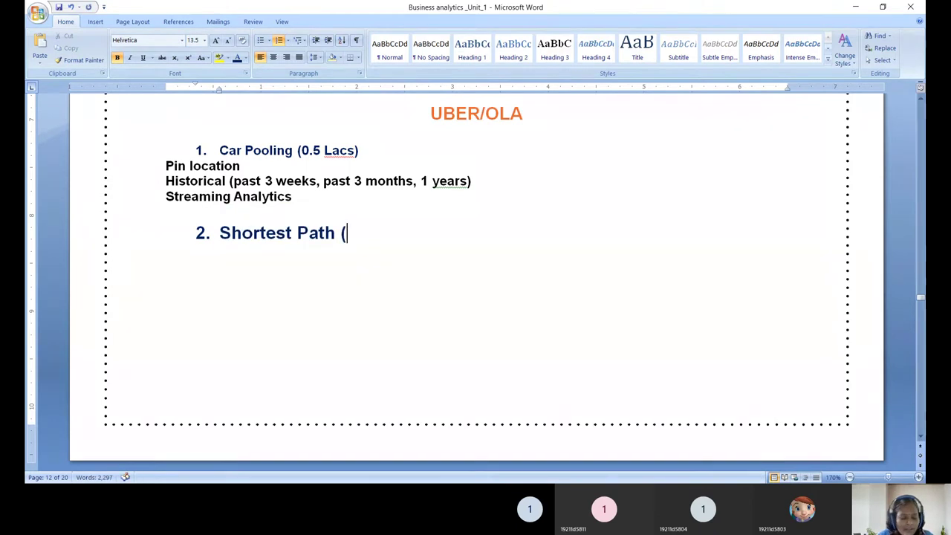
type("Map p")
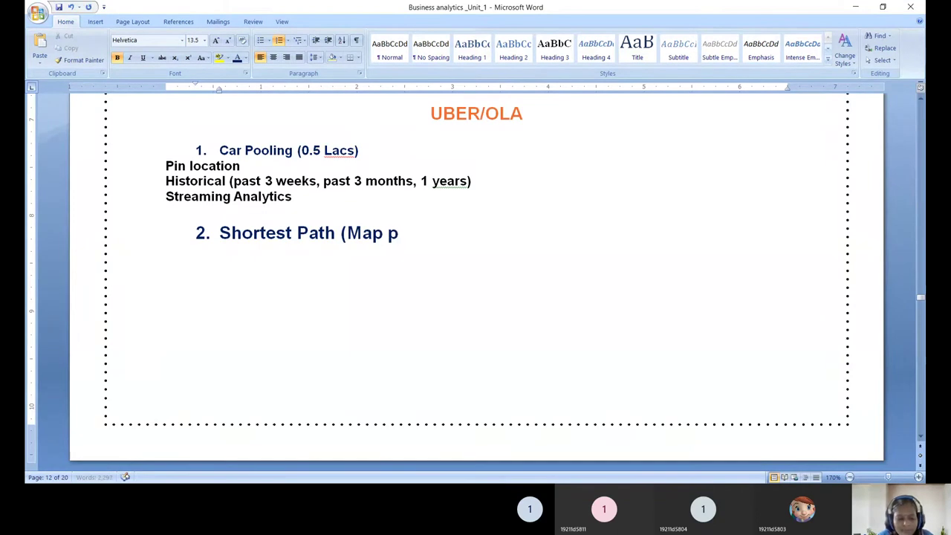
type("rocessing")
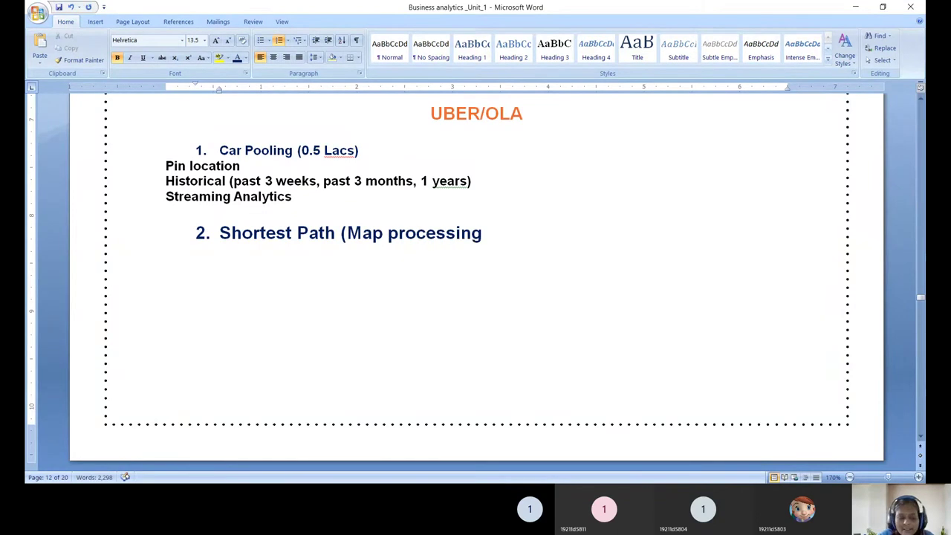
type(") -")
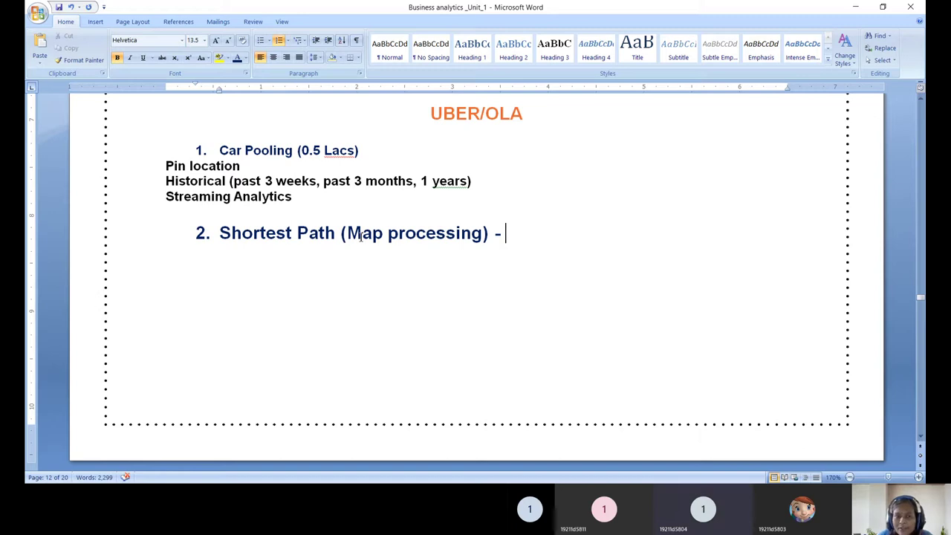
left_click_drag(351, 235, 463, 232)
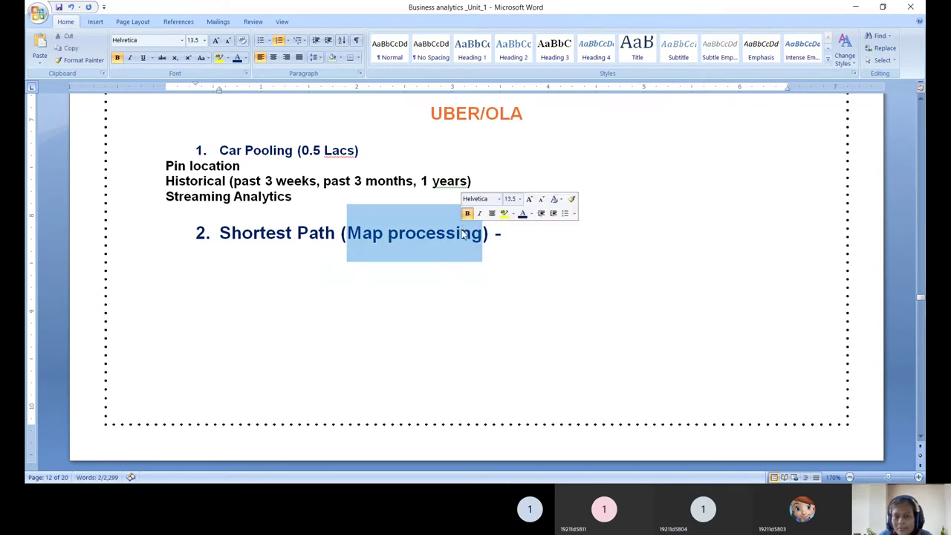
left_click(517, 237)
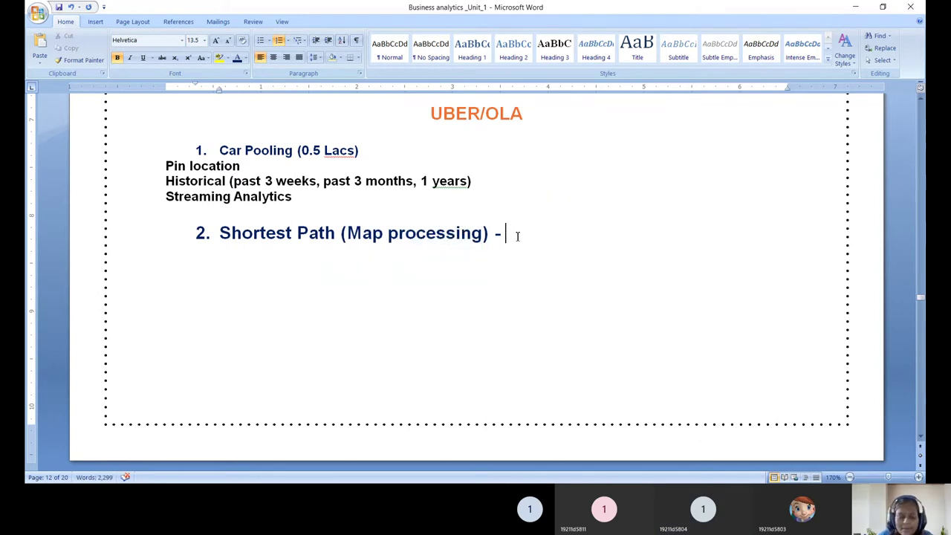
type("Traffic")
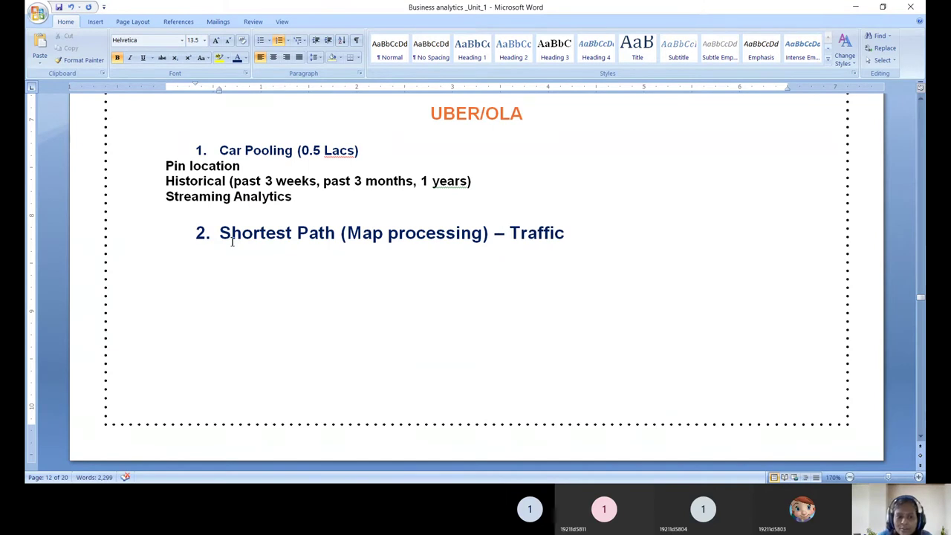
left_click_drag(221, 233, 580, 225)
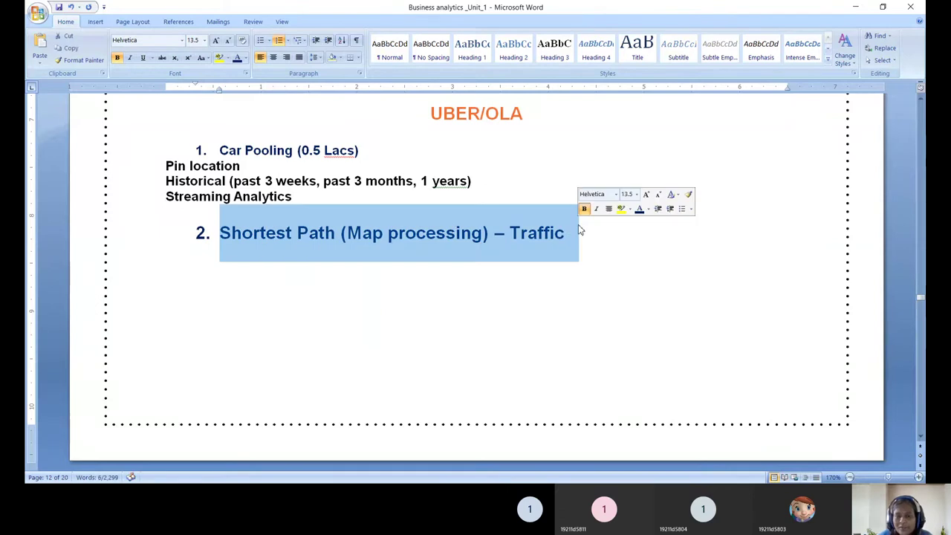
left_click(780, 431)
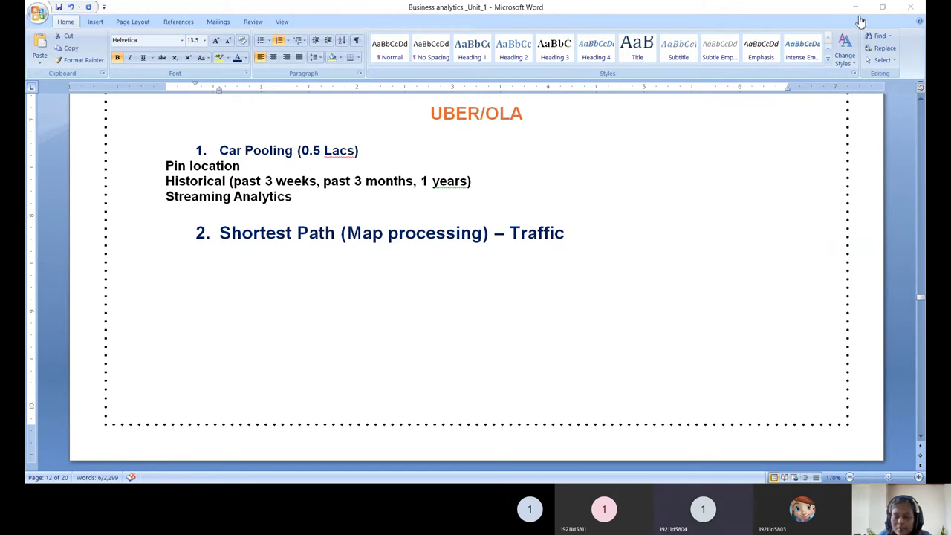
key("shift+Up")
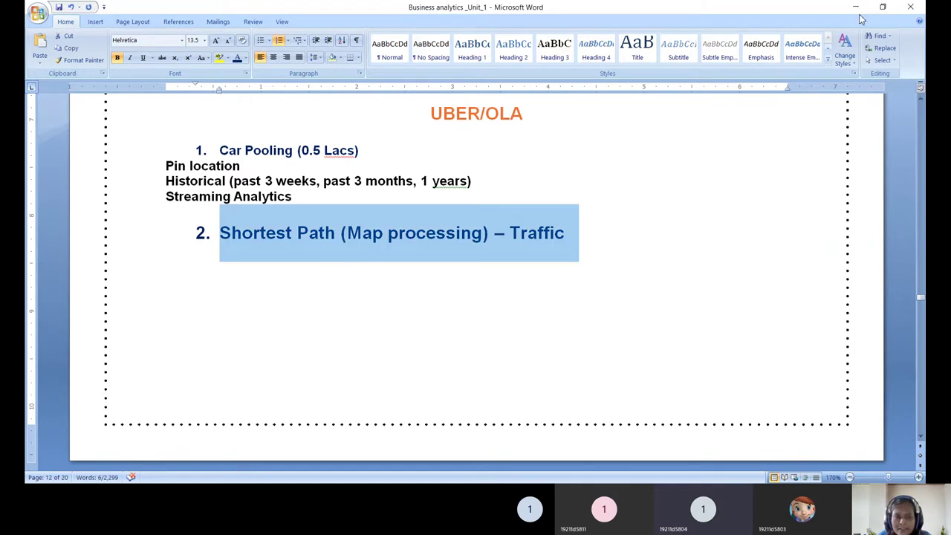
left_click(257, 290)
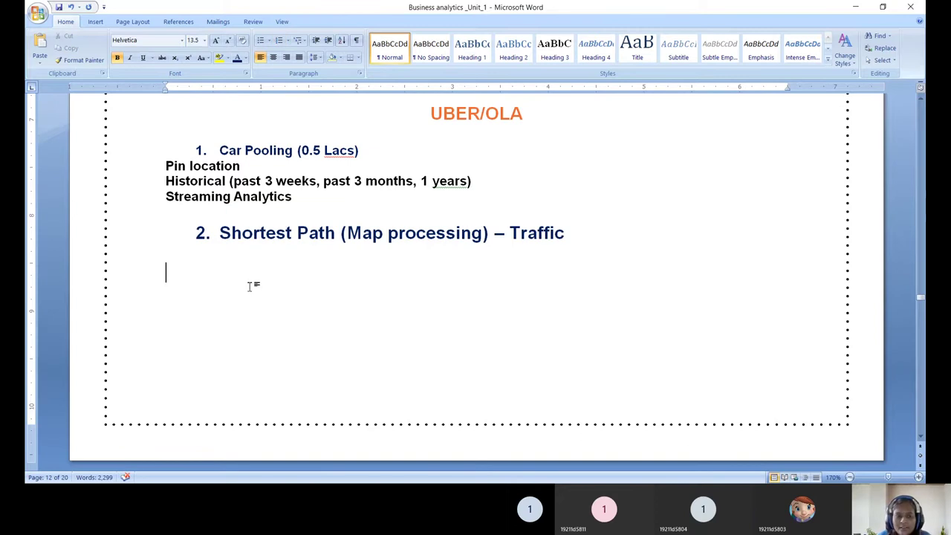
left_click_drag(230, 233, 522, 238)
left_click(179, 275)
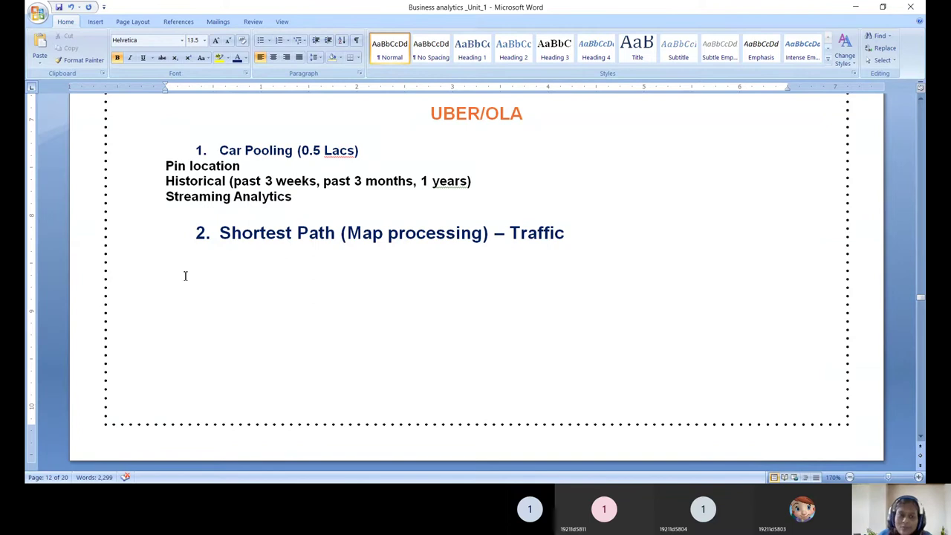
left_click(257, 166)
left_click(297, 199)
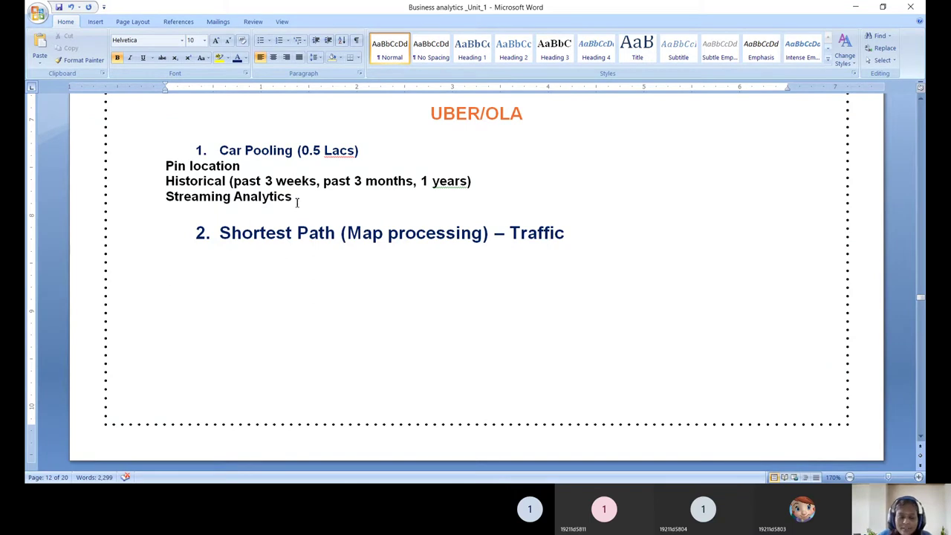
key("Return")
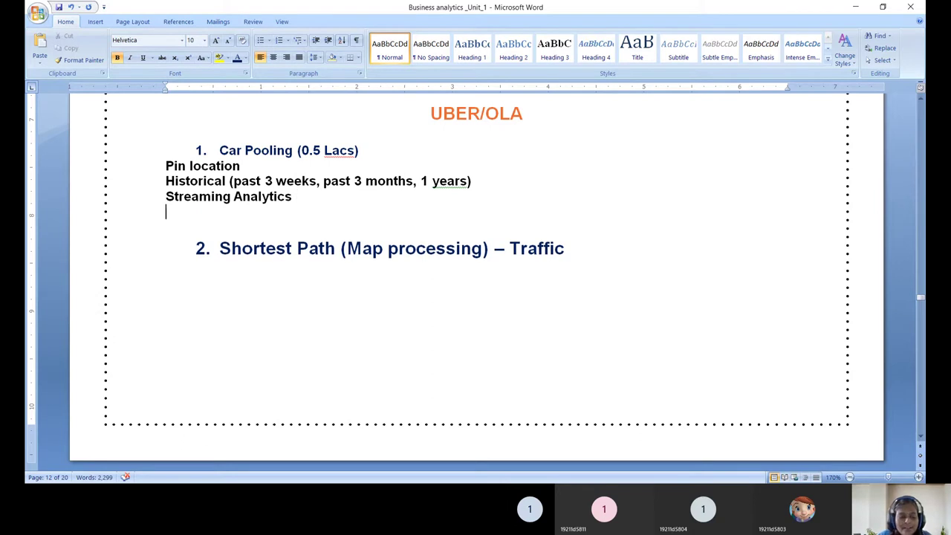
type("Search ")
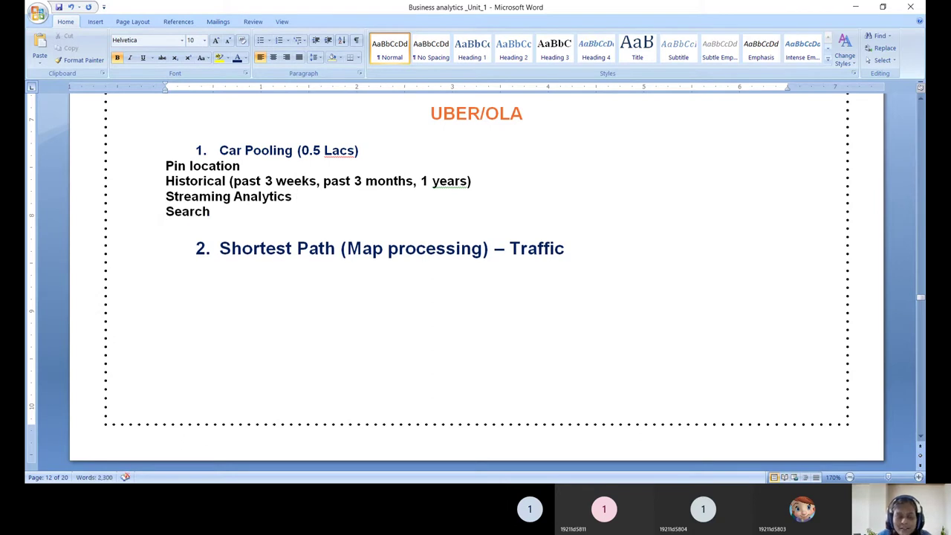
type("-")
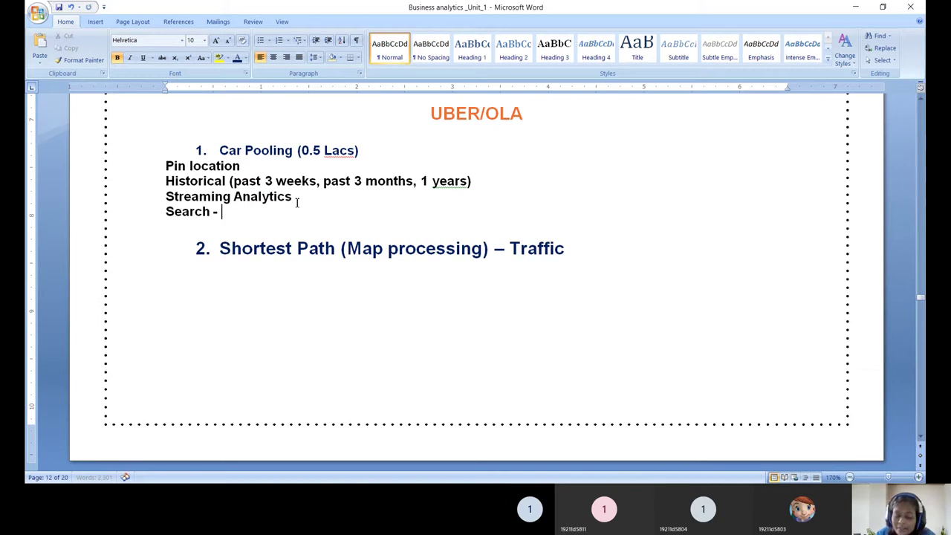
type("mini, macro")
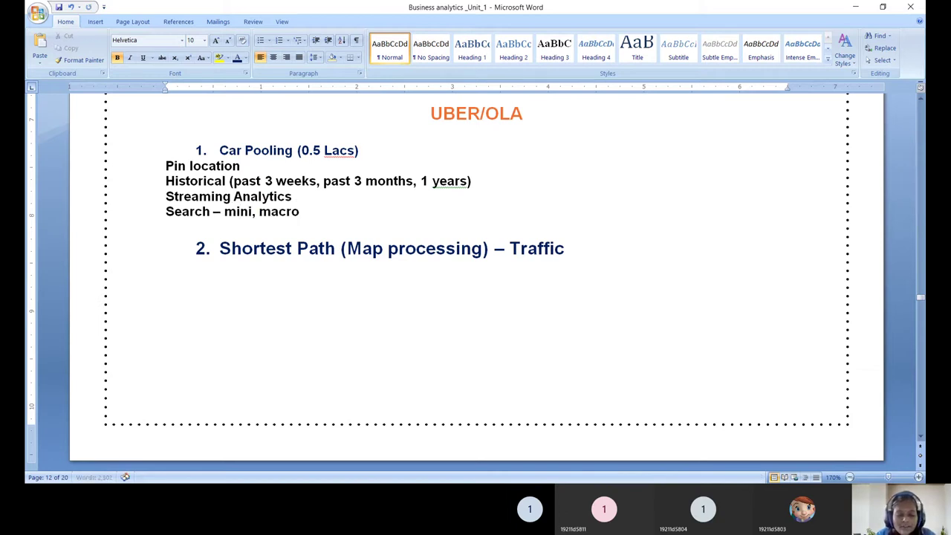
type(", prime, ")
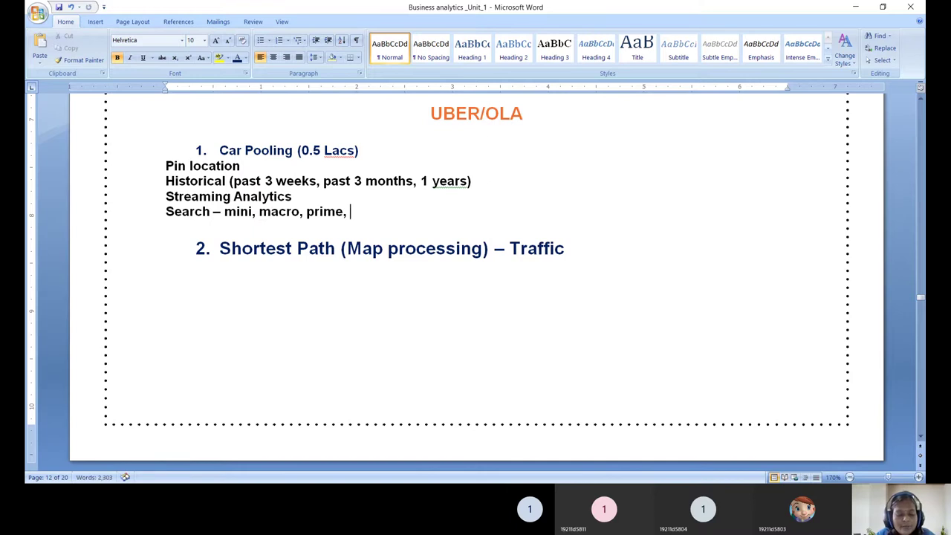
type("poolin")
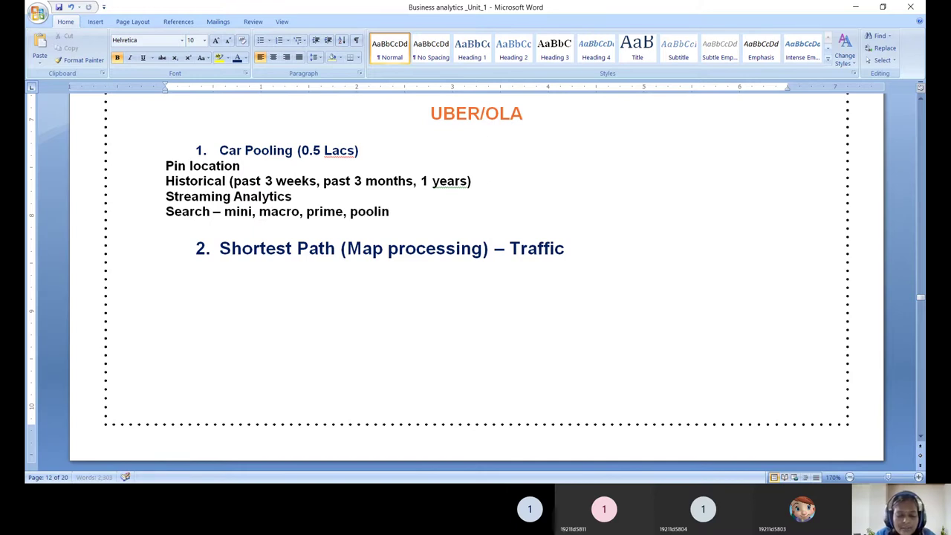
type("g, auto")
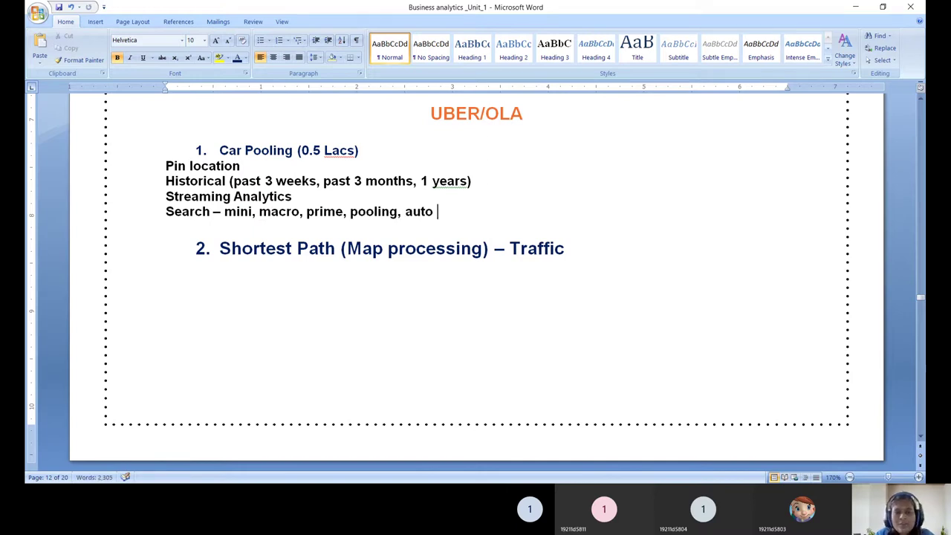
left_click(167, 212)
key("Return")
left_click_drag(166, 227, 449, 223)
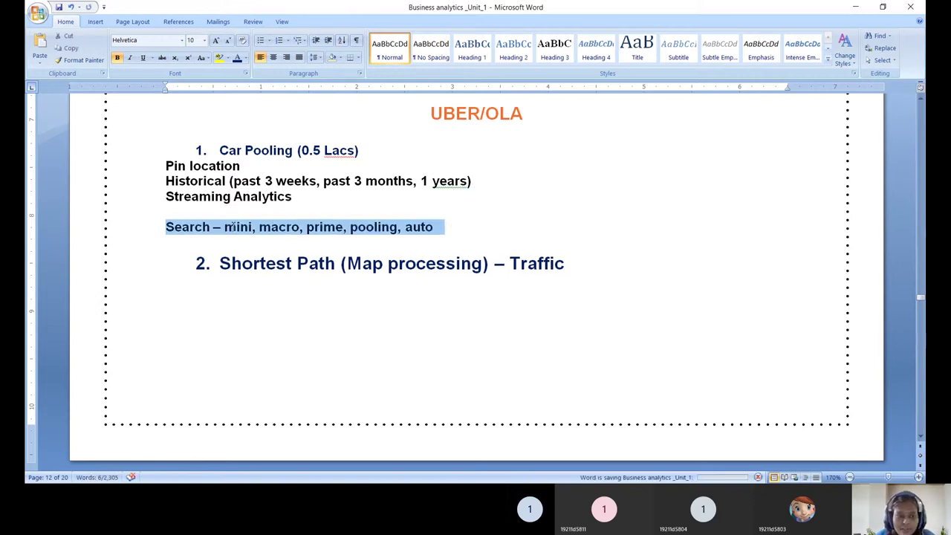
left_click_drag(225, 227, 421, 229)
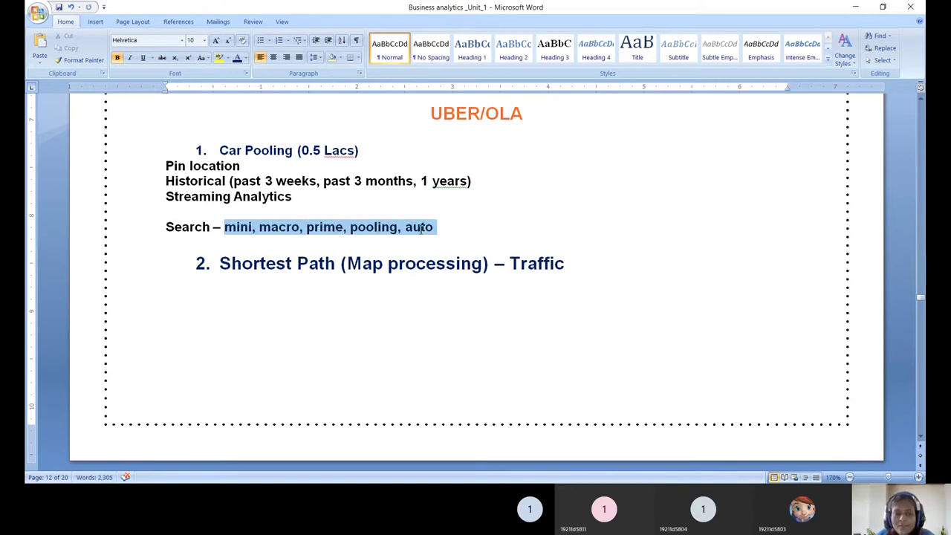
left_click(276, 263)
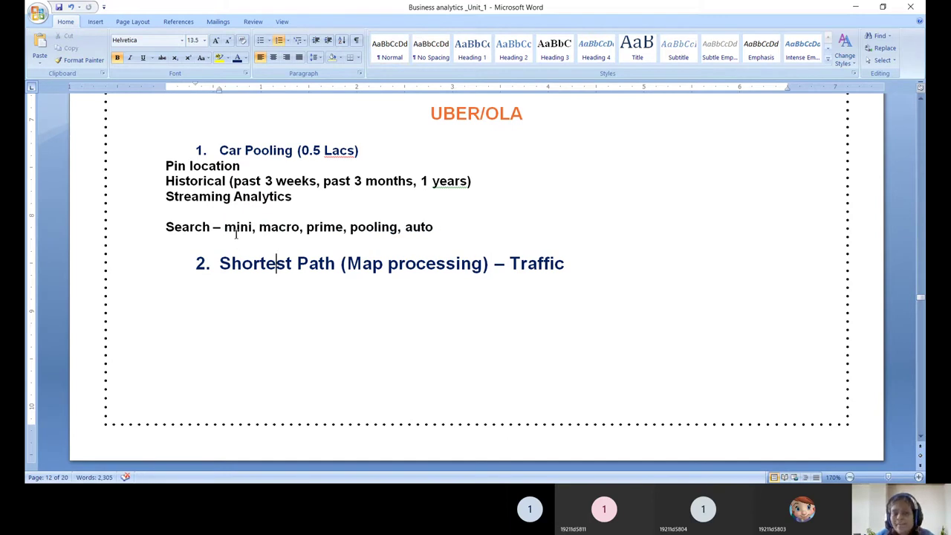
left_click(307, 227)
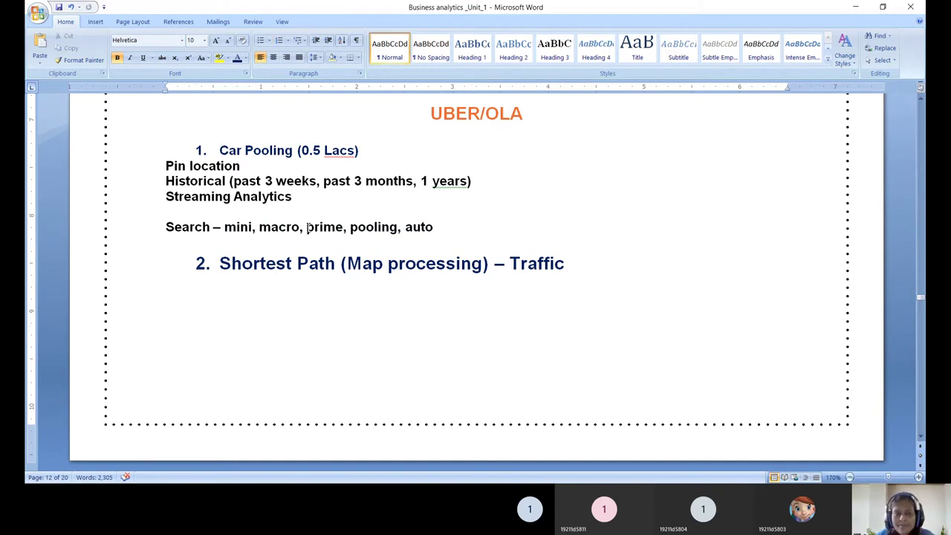
Append '(closer)' to the end of the Search line after auto
left_click(439, 227)
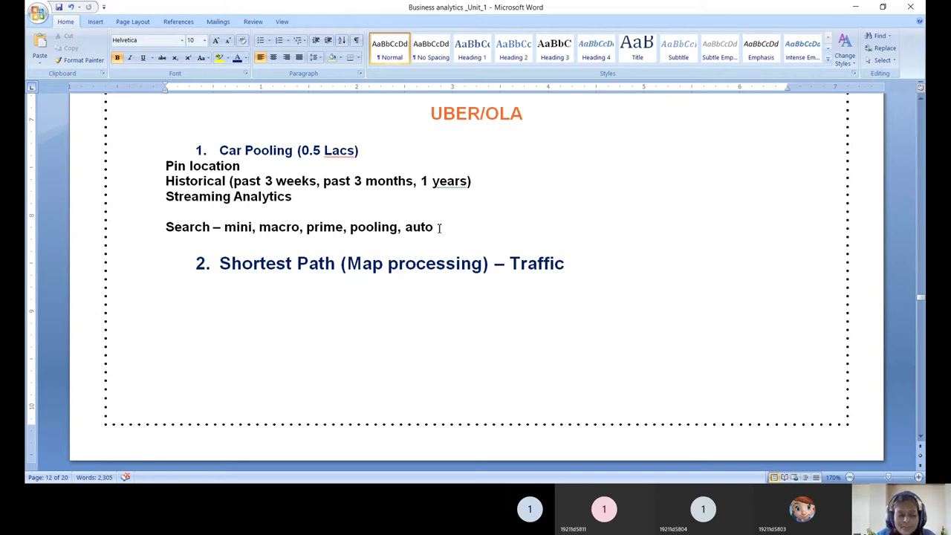
type("(closer")
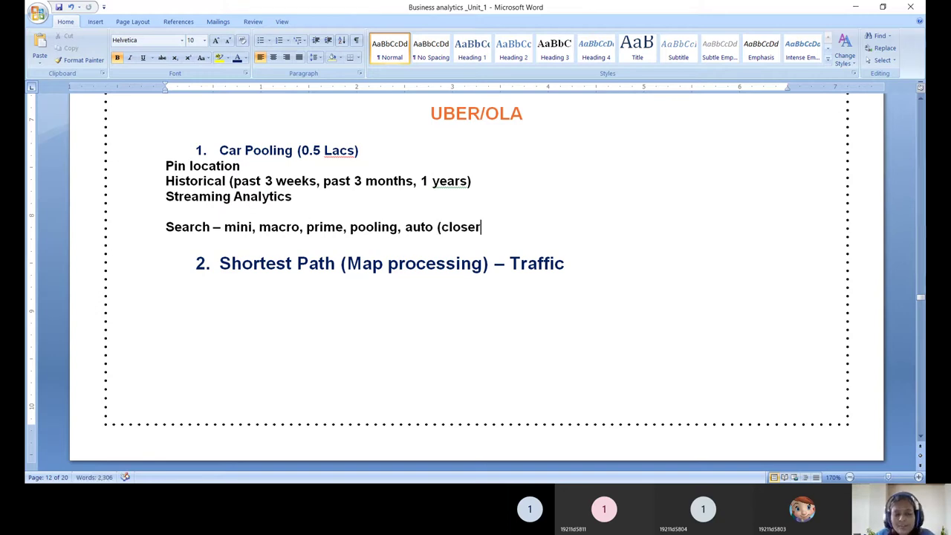
type(")")
key("ctrl+s")
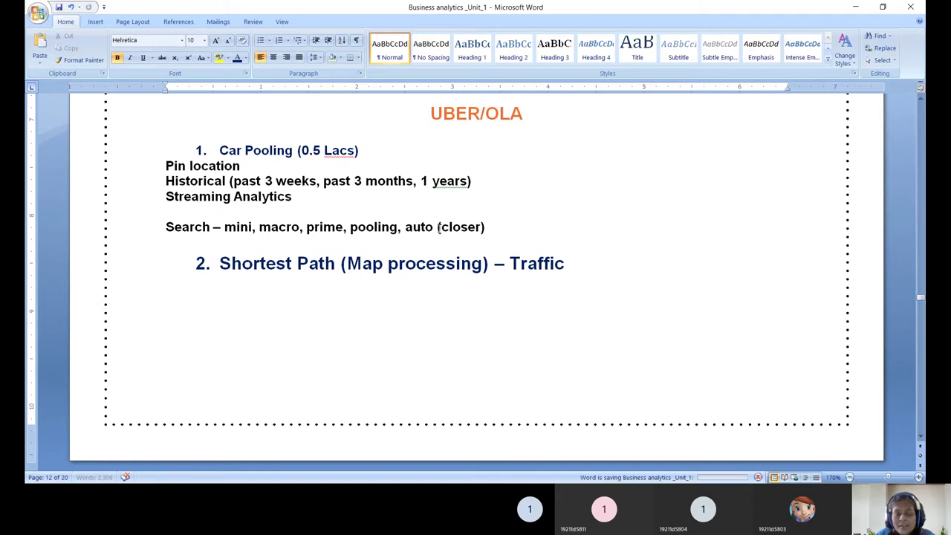
Add a new 'Contact – Driver' line below the Search line and save
key("Return")
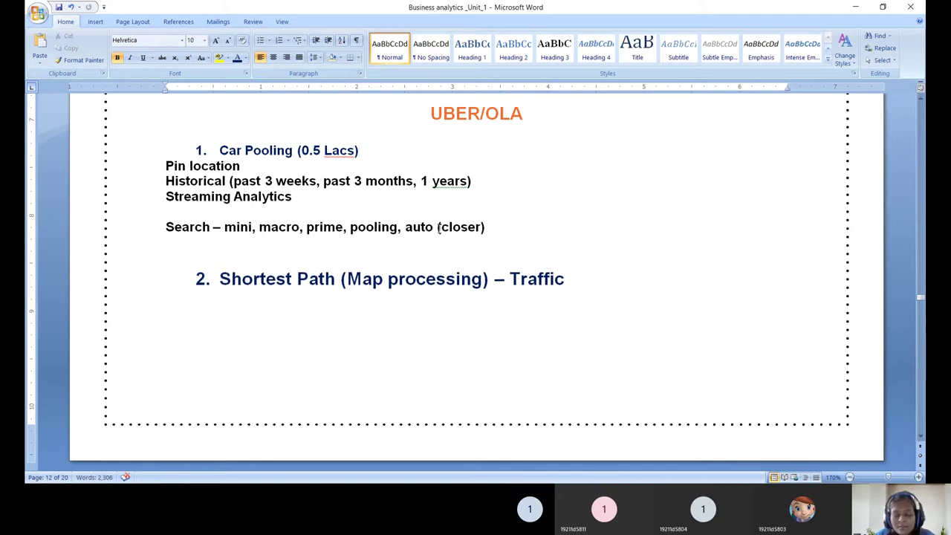
type("conta ct")
key("BackSpace")
key("BackSpace")
key("BackSpace")
type("nt")
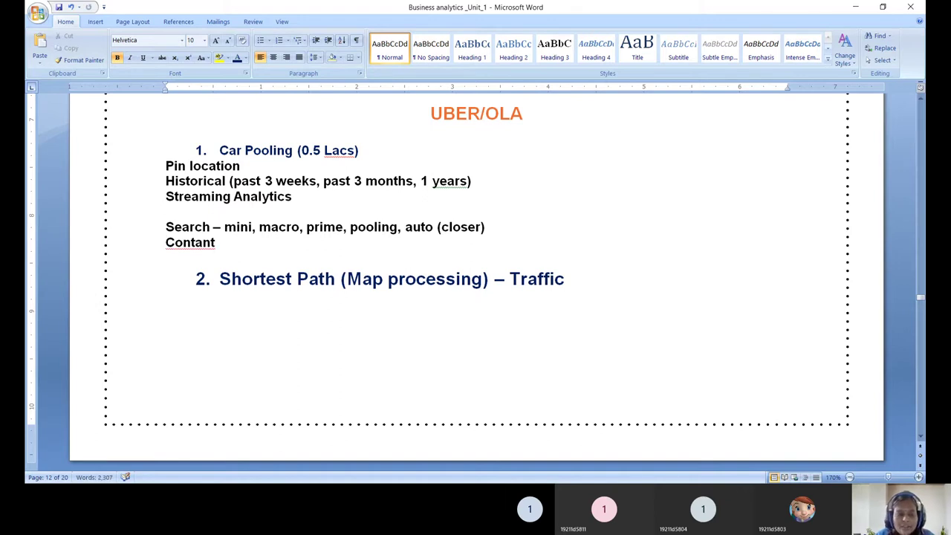
key("BackSpace")
key("BackSpace")
key("BackSpace")
type("ct")
key("ctrl+s")
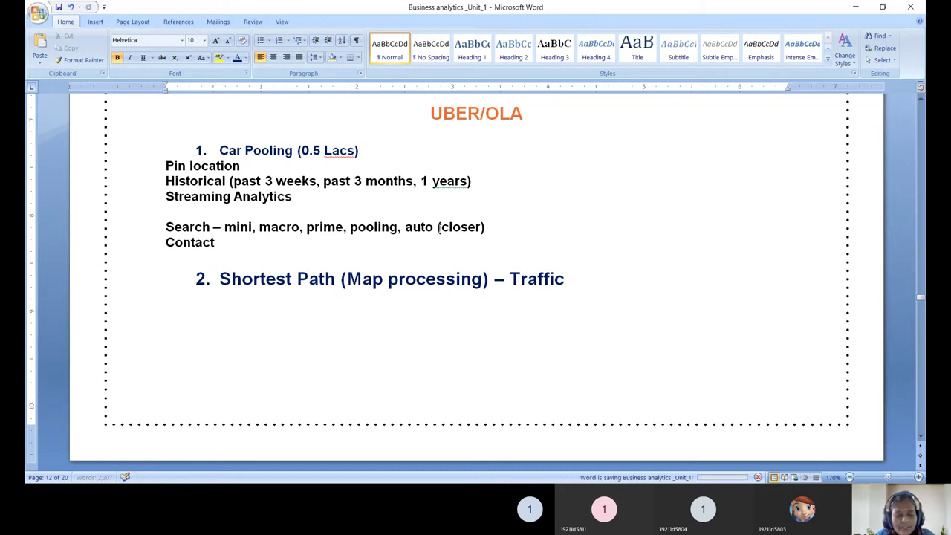
type("- Driver")
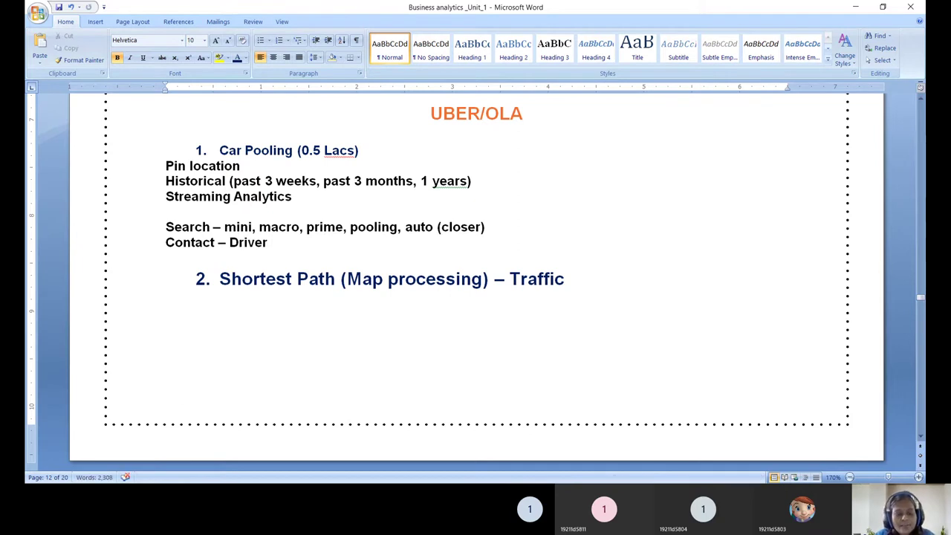
key("ctrl+s")
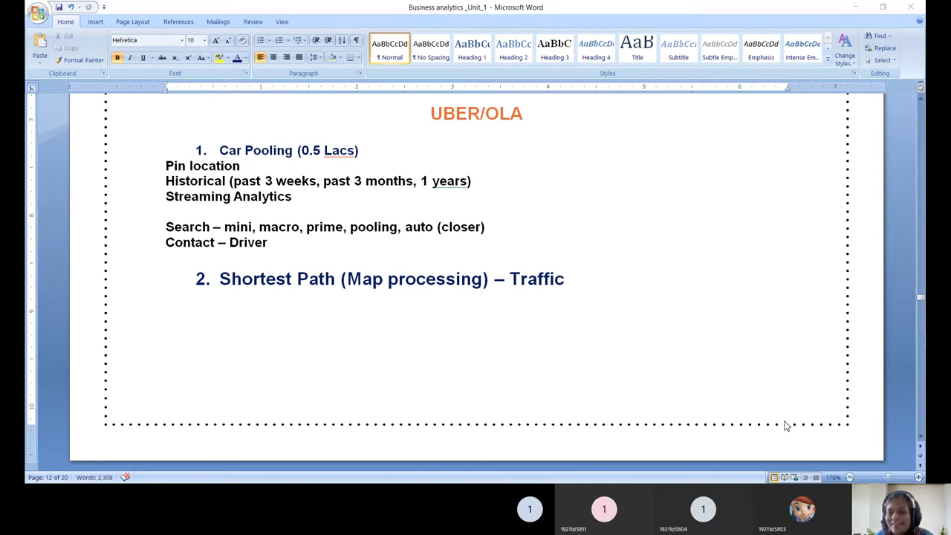
Insert 'Passenger' after Contact so the line reads 'Contact Passenger – Driver'
left_click(855, 15)
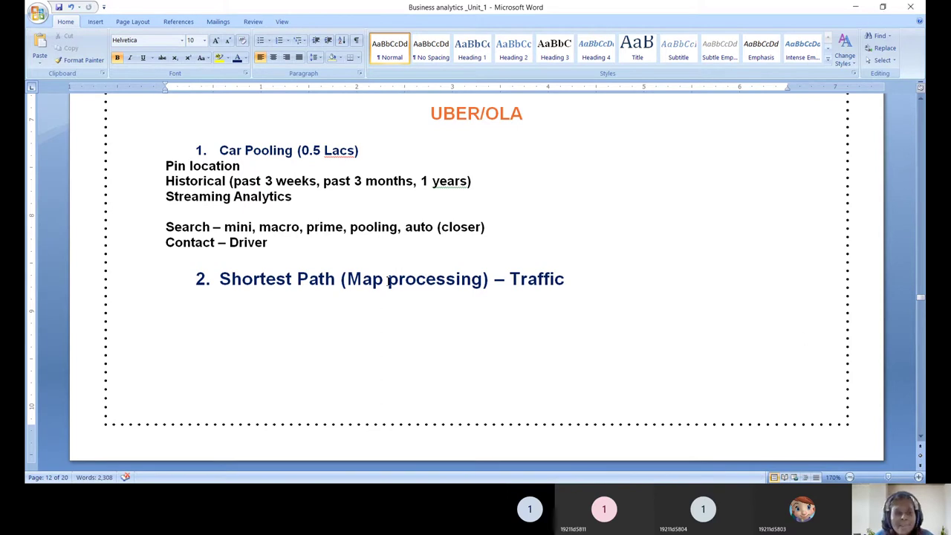
left_click_drag(166, 242, 272, 248)
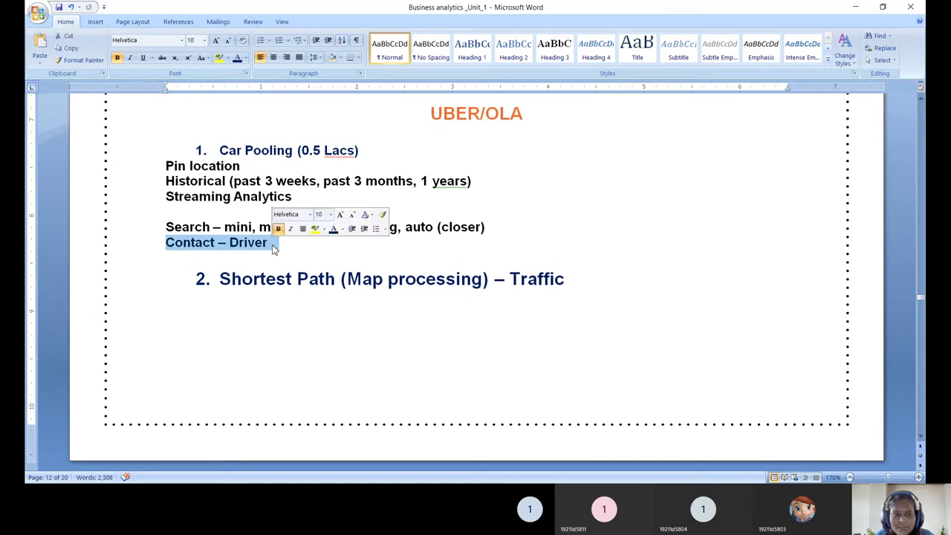
left_click(220, 244)
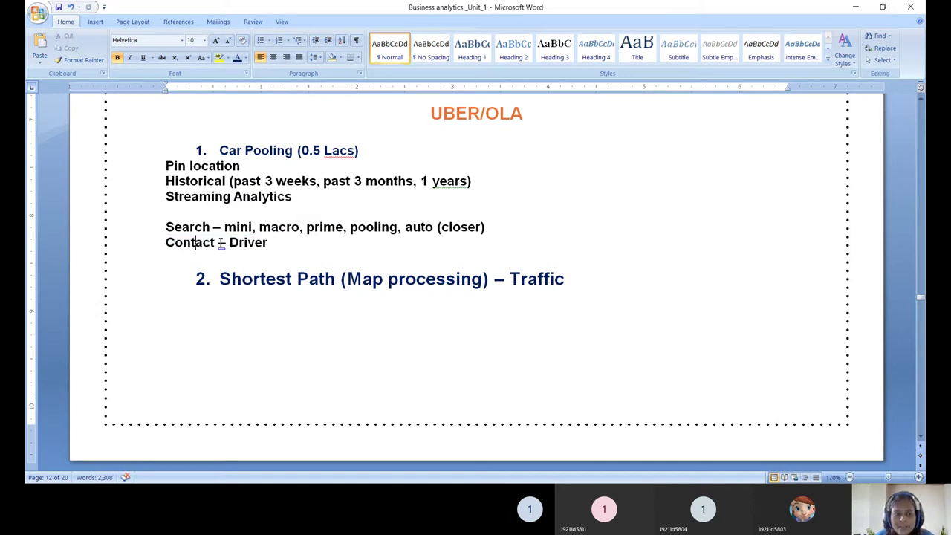
type("Paasse")
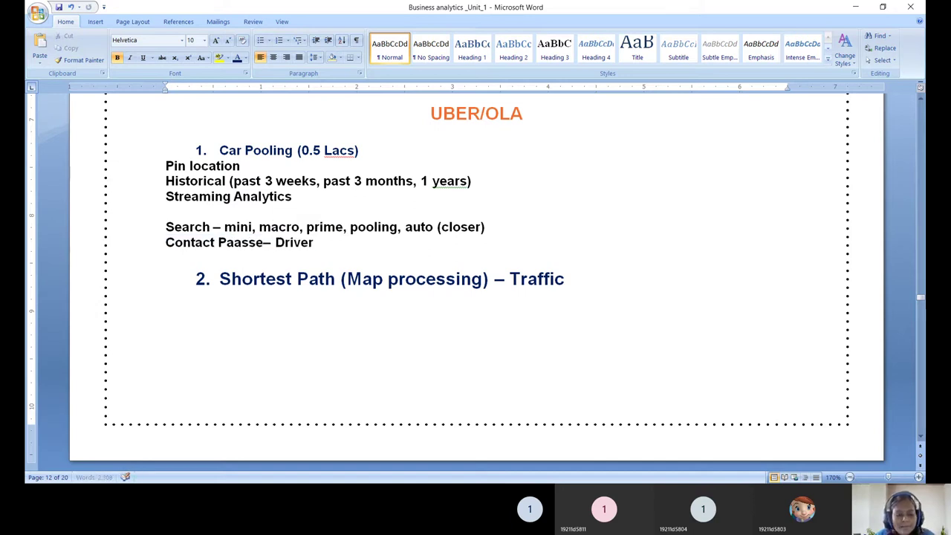
type("nger")
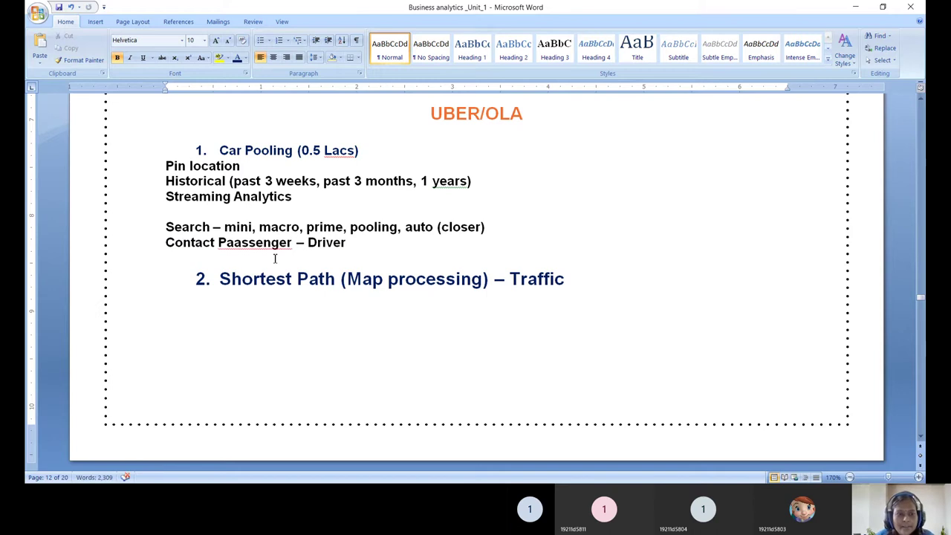
key("Left")
key("Left")
key("Left")
key("Left")
key("Left")
key("Left")
key("Left")
key("Left")
key("Left")
key("Left")
key("Delete")
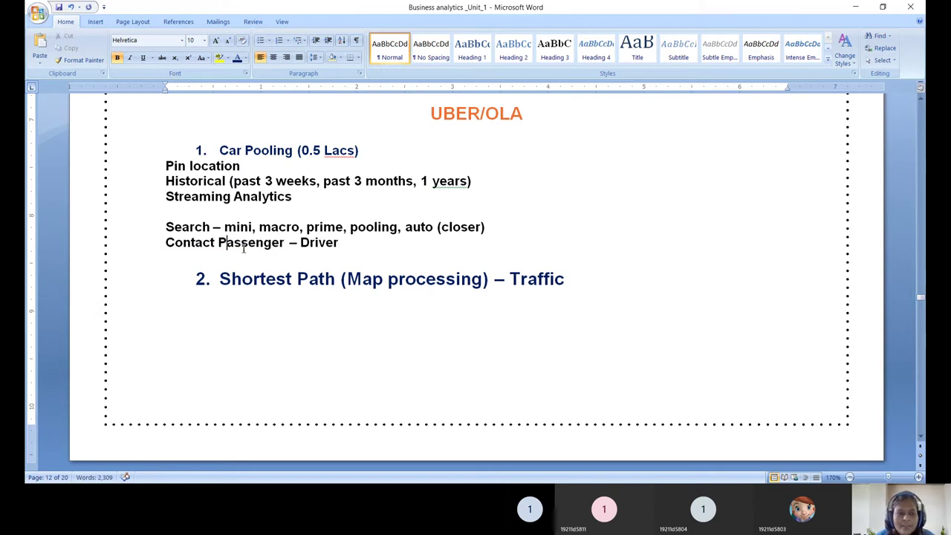
left_click(275, 278)
key("ctrl+s")
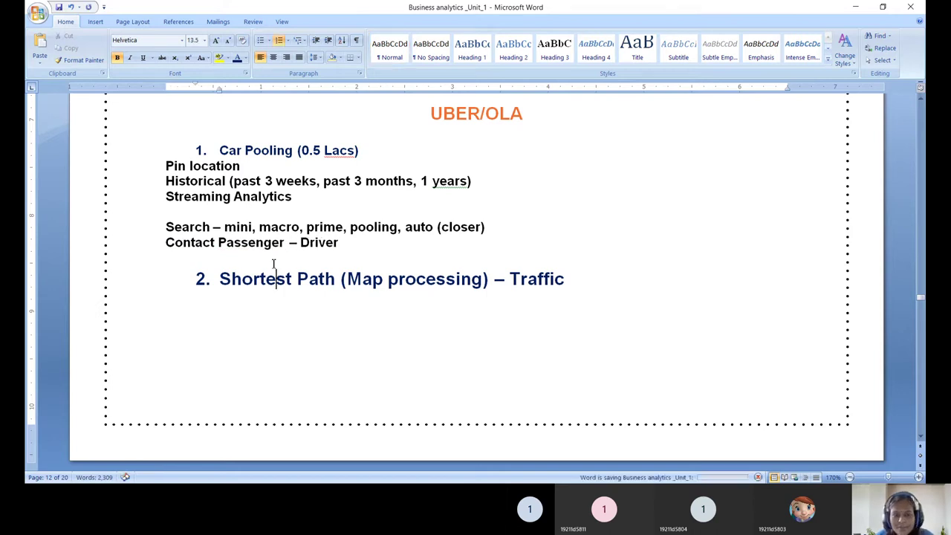
Add an 'OTP' line beneath the Contact line, then select the Shortest Path heading
left_click(352, 245)
key("Return")
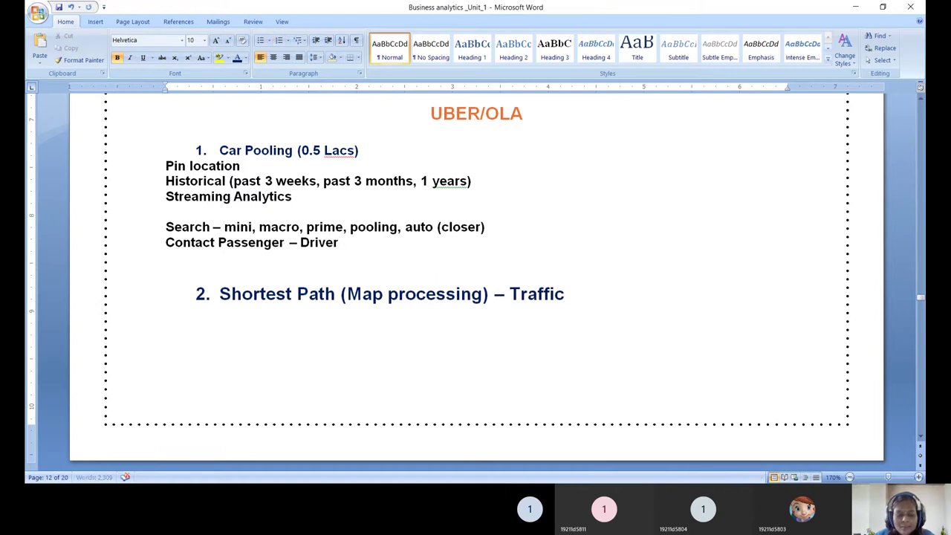
type("OTP")
key("ctrl+s")
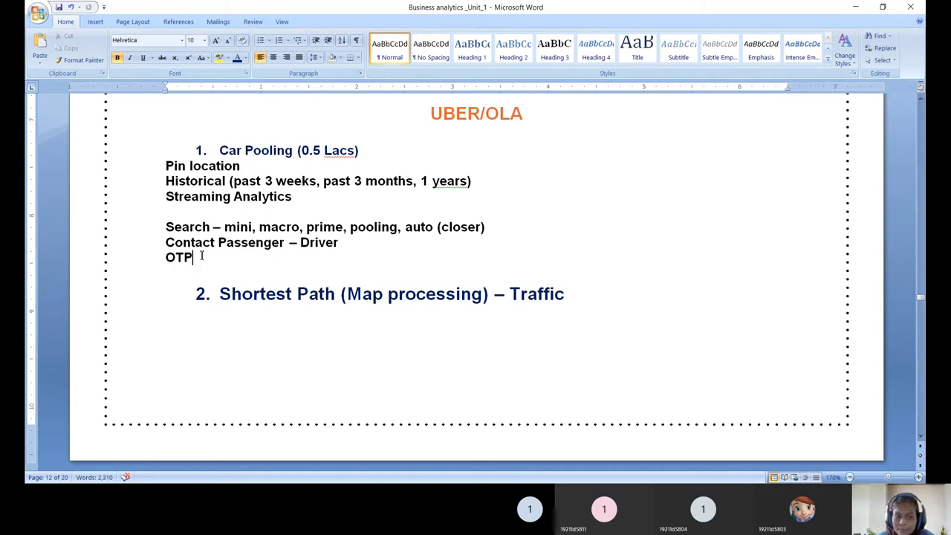
left_click(208, 301)
left_click(230, 294)
left_click_drag(229, 294, 647, 327)
Type a 'Signal tracking' line under the Shortest Path heading and colour it black
left_click(191, 341)
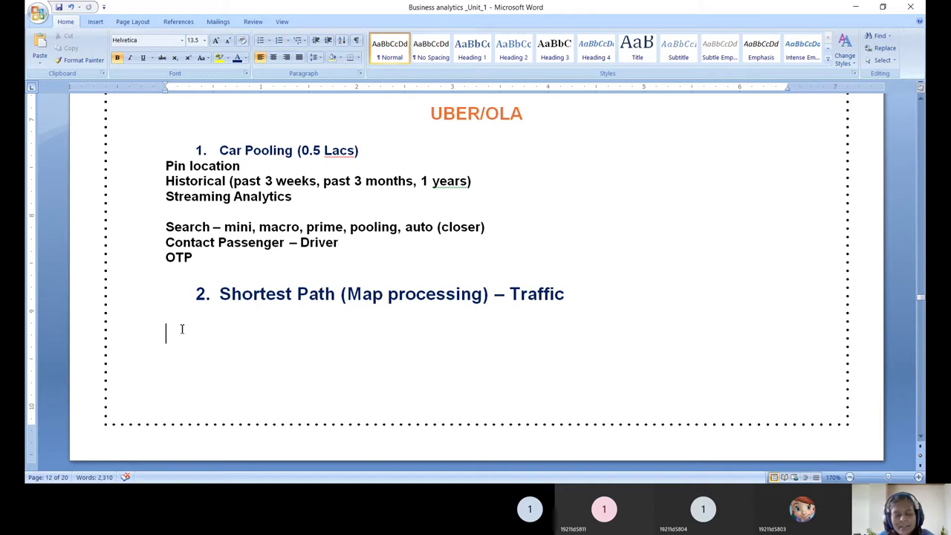
type("Signal")
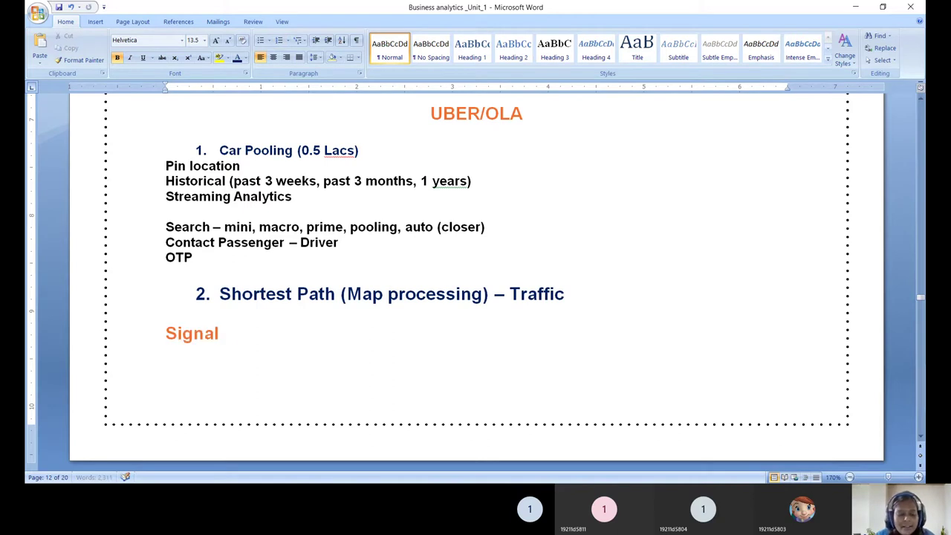
type(" tracking")
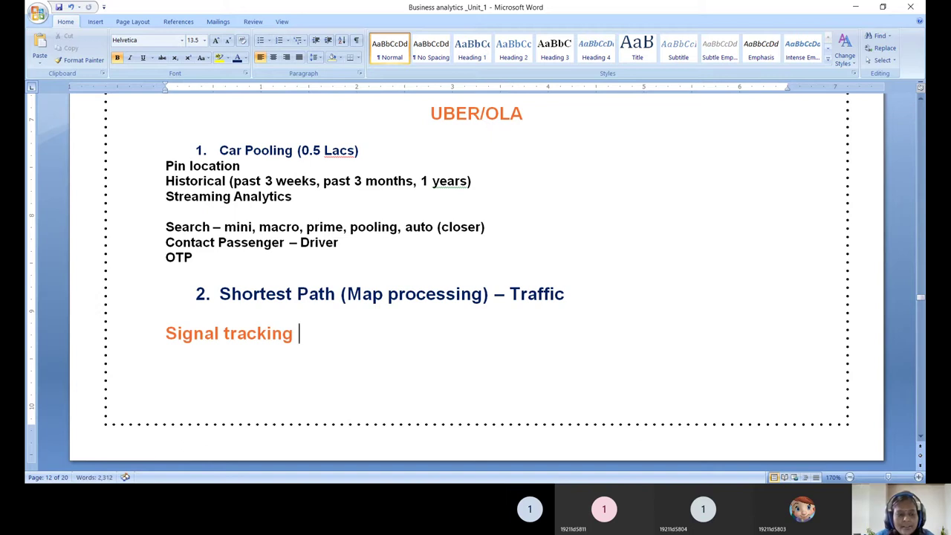
key("ctrl+s")
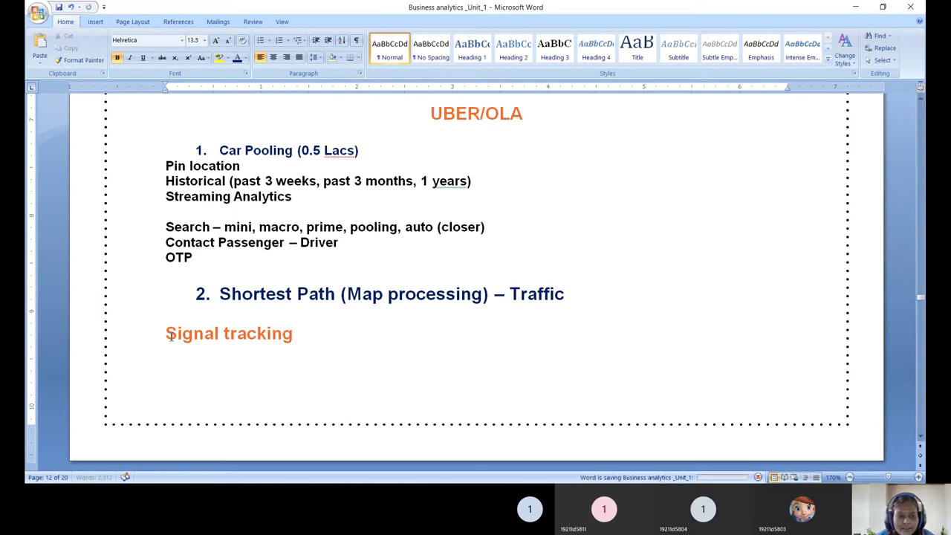
left_click_drag(331, 327, 183, 340)
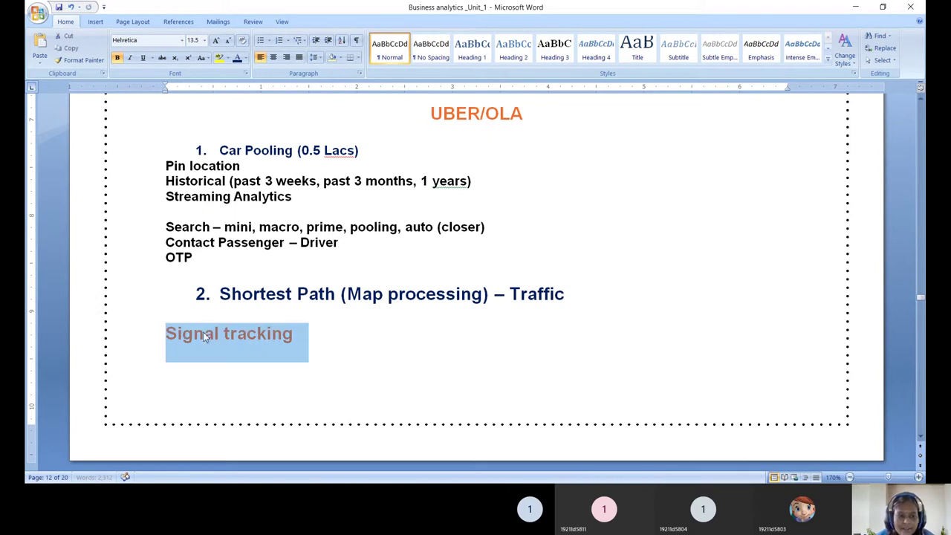
left_click(237, 59)
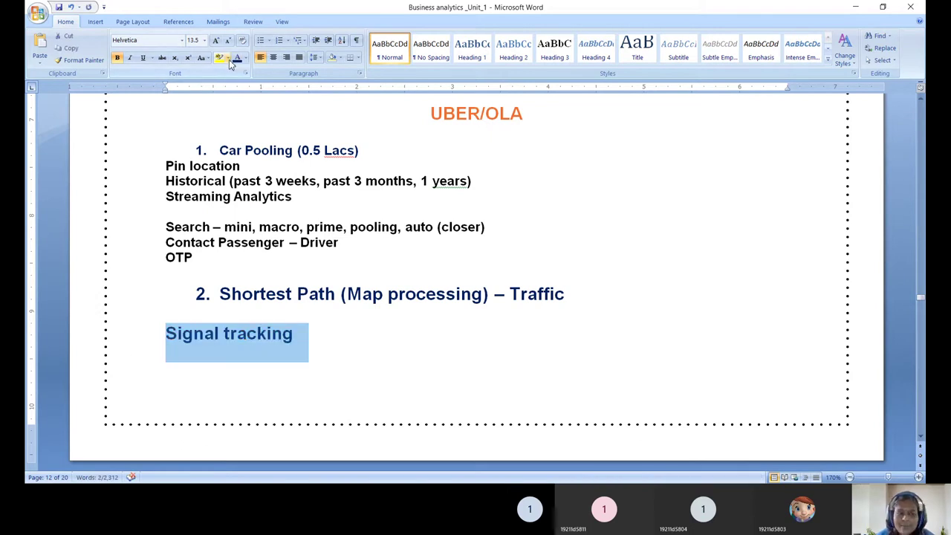
left_click(245, 59)
left_click(258, 92)
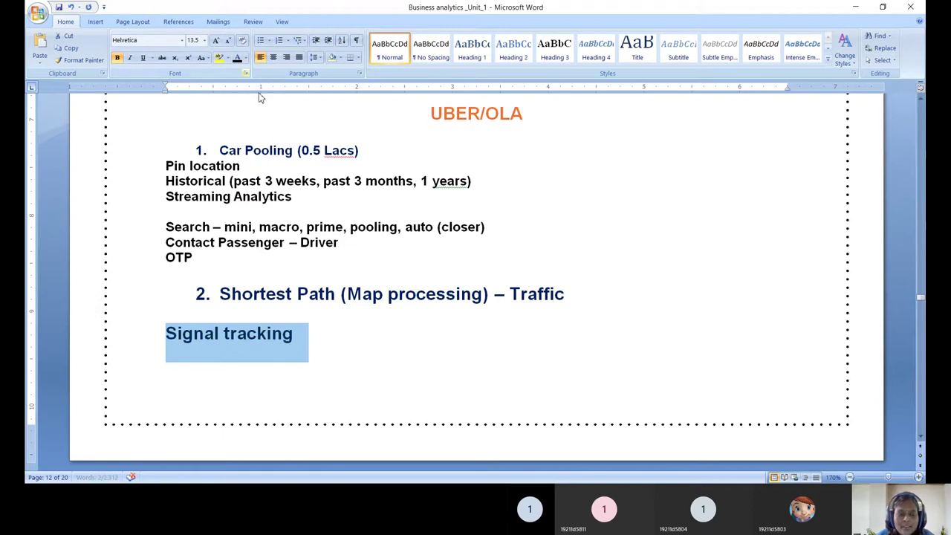
left_click(344, 355)
key("ctrl+s")
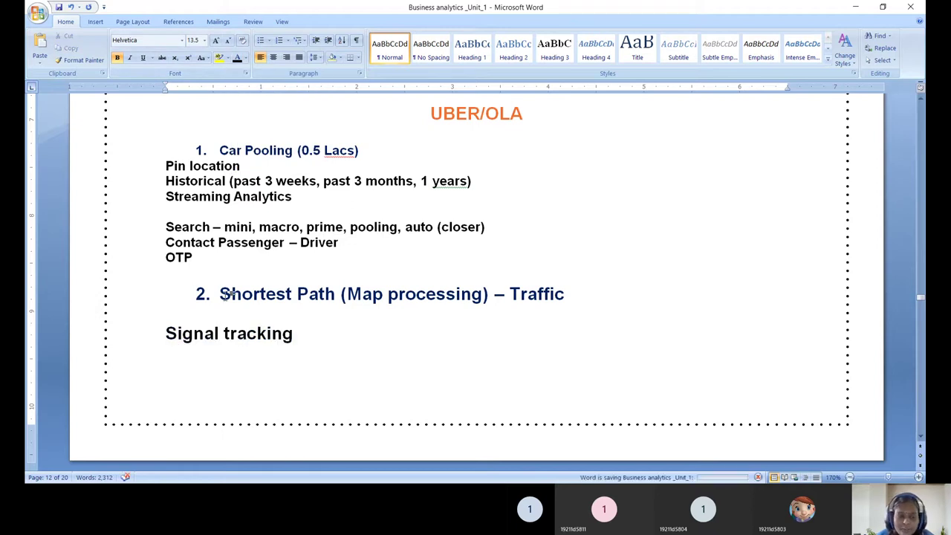
Set the Shortest Path heading and Signal tracking line to font size 10
left_click_drag(220, 295, 304, 332)
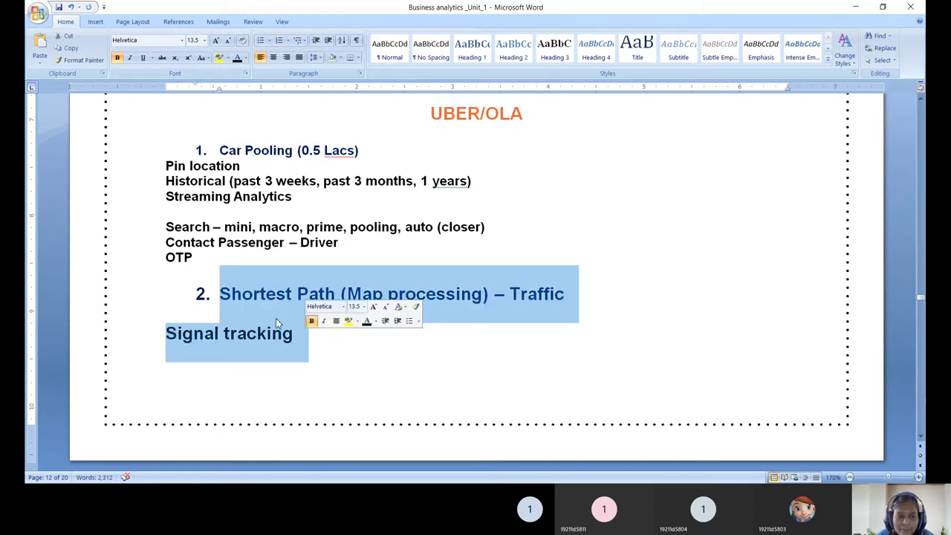
left_click(204, 41)
left_click(194, 74)
left_click(308, 349)
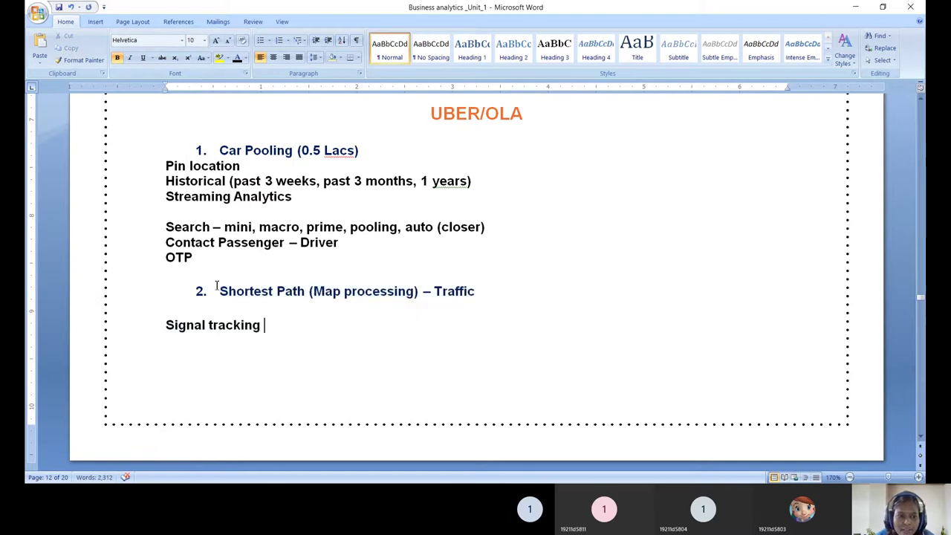
Give the Shortest Path and Signal tracking lines 0 pt spacing before and after, then save
left_click_drag(220, 291, 302, 377)
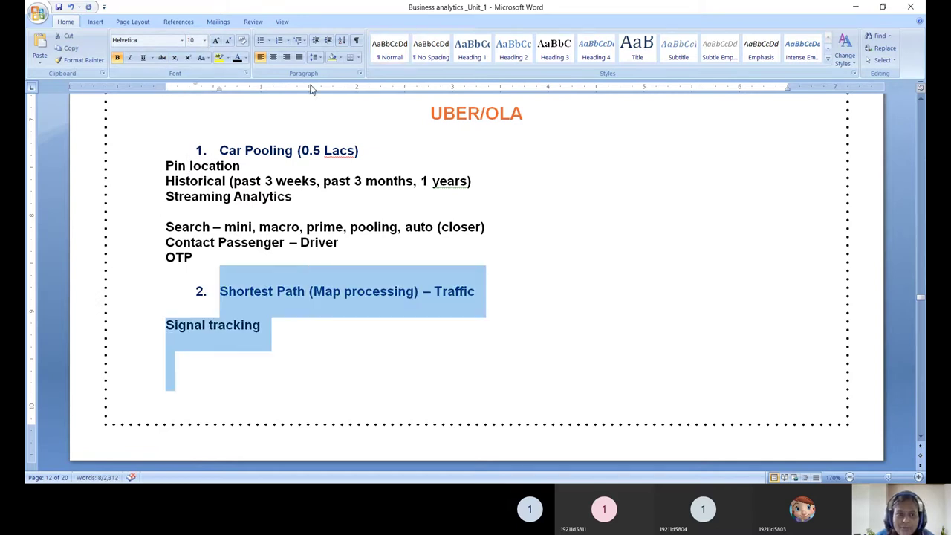
left_click(359, 74)
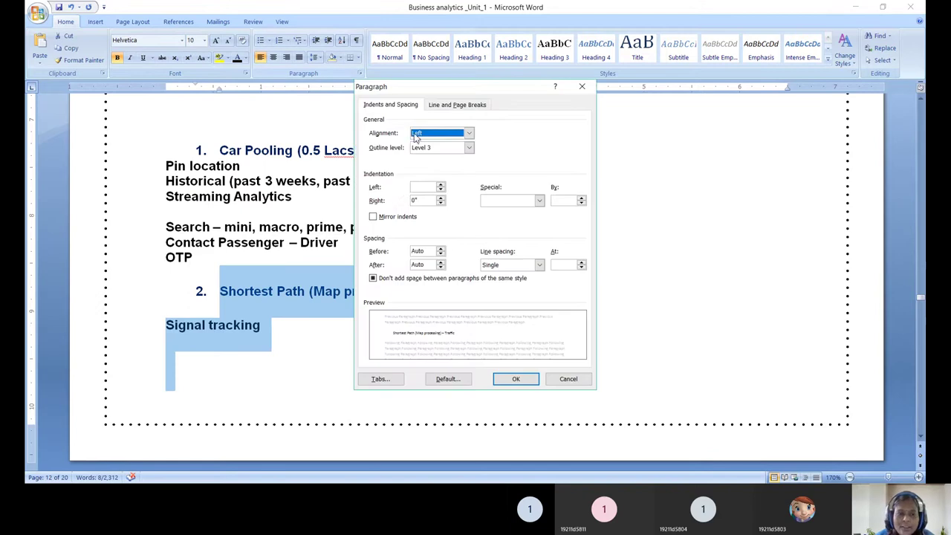
left_click(441, 253)
left_click(440, 267)
left_click(512, 379)
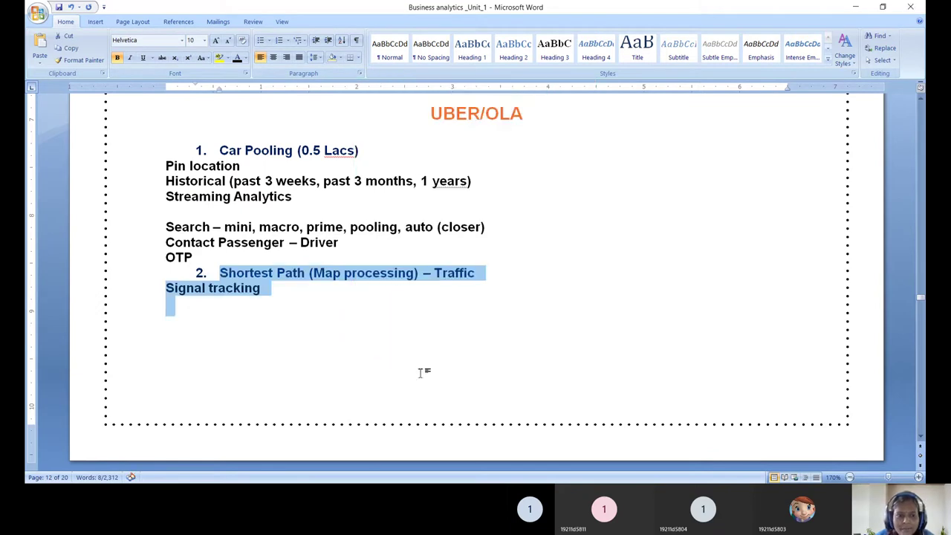
left_click(275, 344)
key("ctrl+s")
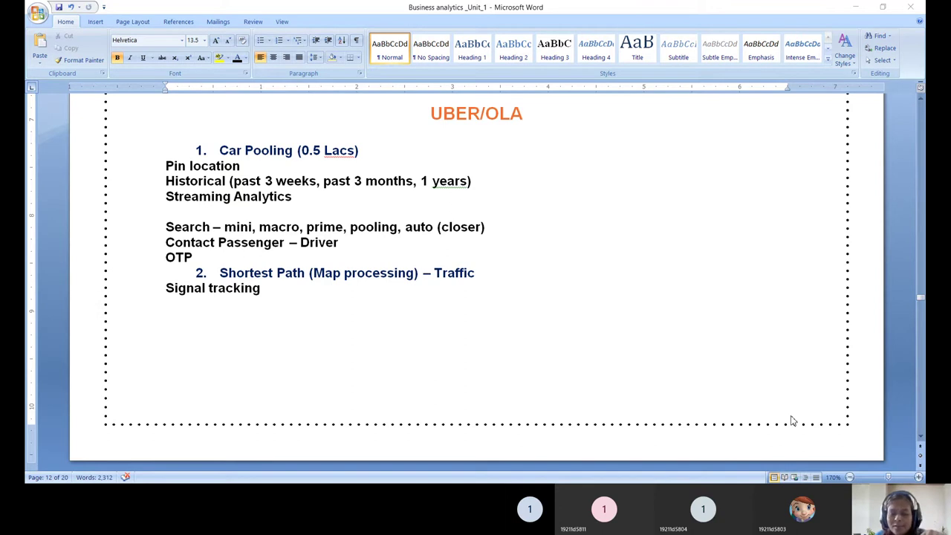
Type 'Drop – rate' on the empty line under Signal tracking and save
left_click(792, 420)
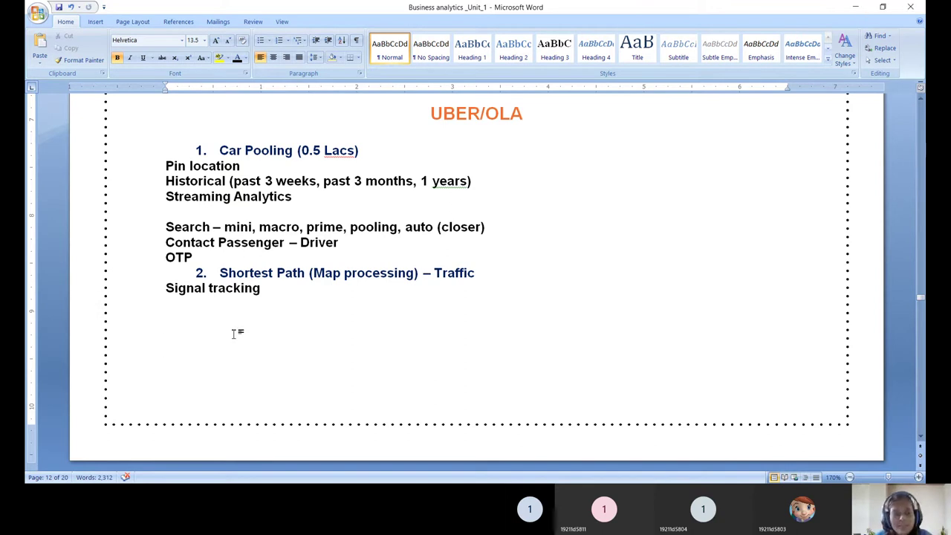
left_click(205, 311)
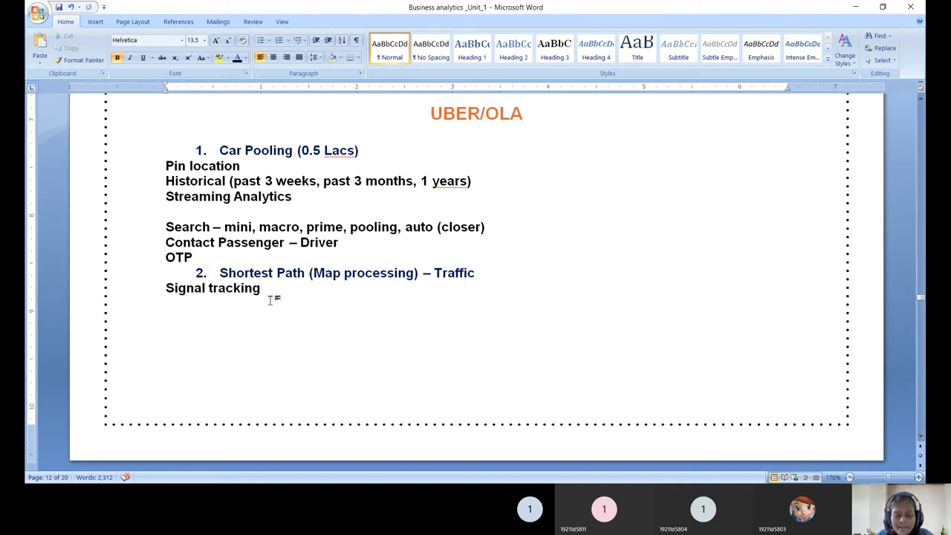
type("DRop")
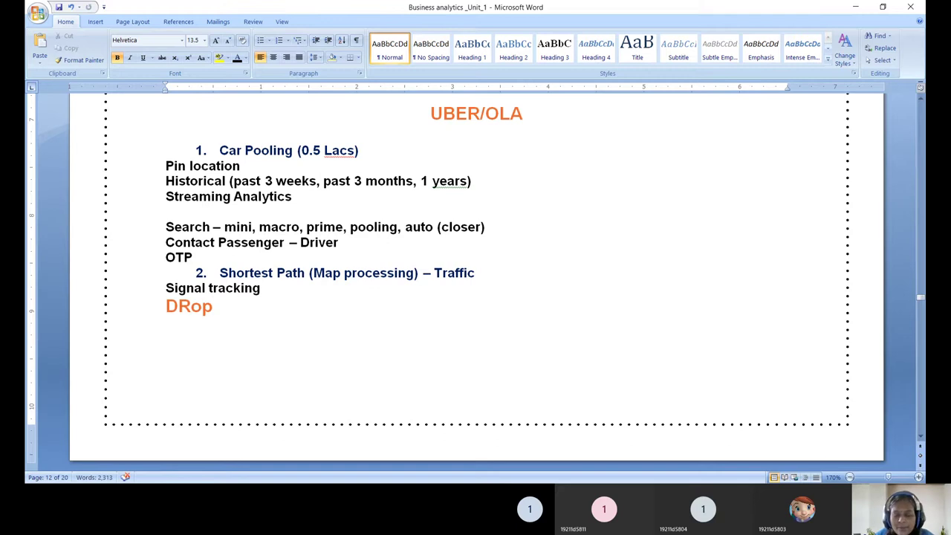
key("BackSpace")
key("BackSpace")
key("BackSpace")
type("rop")
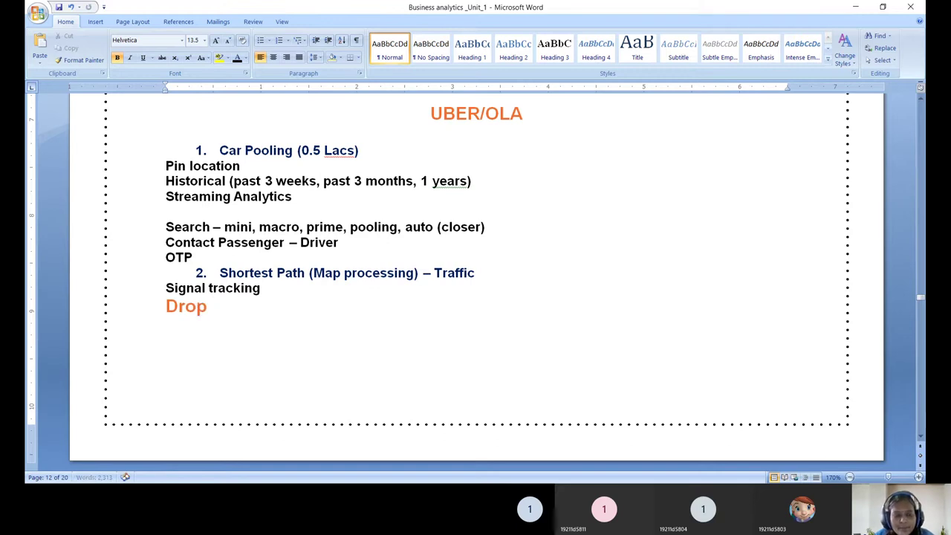
key("ctrl+s")
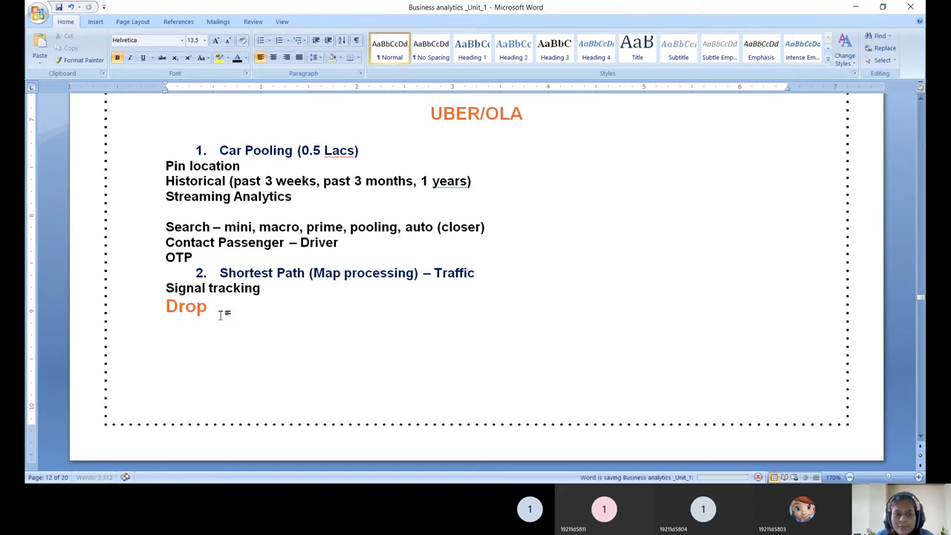
type("-")
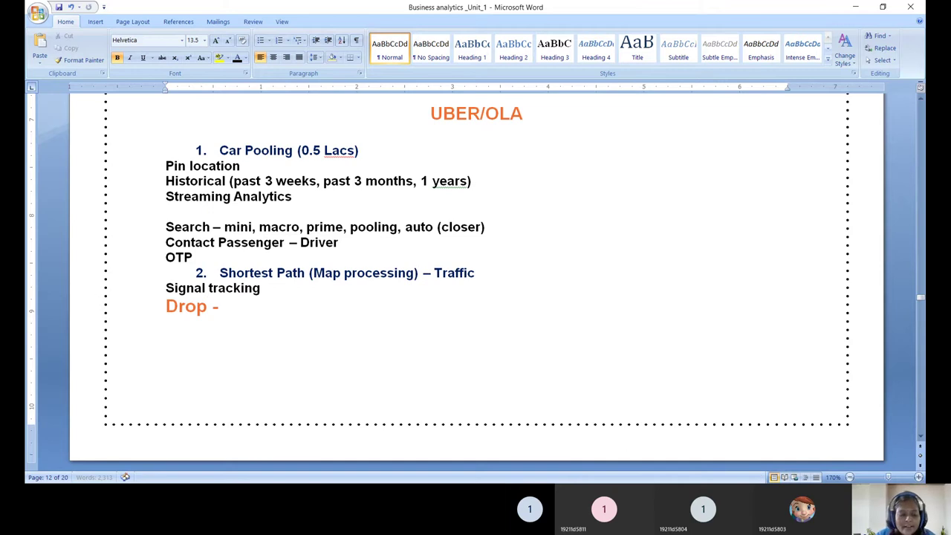
type(" rate")
key("ctrl+s")
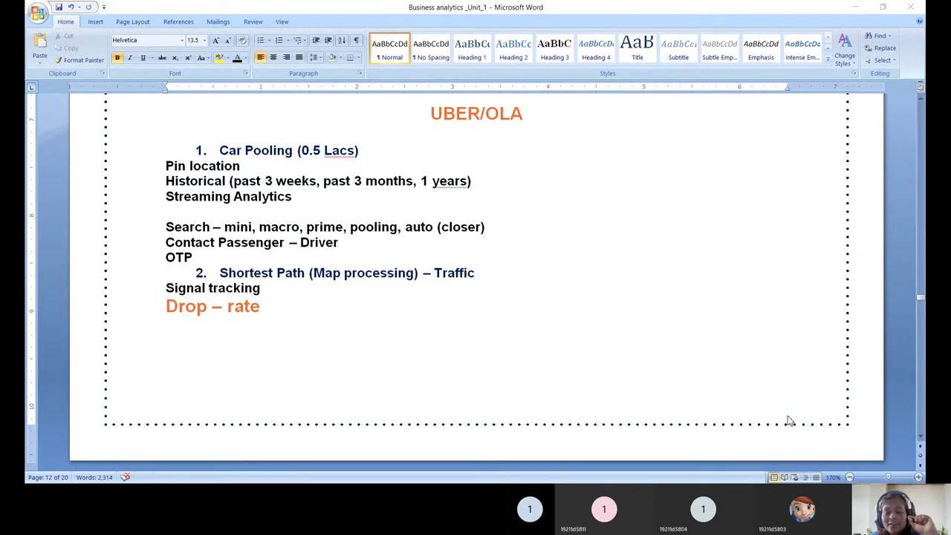
Append ', details,' to the Drop – rate line
left_click(847, 9)
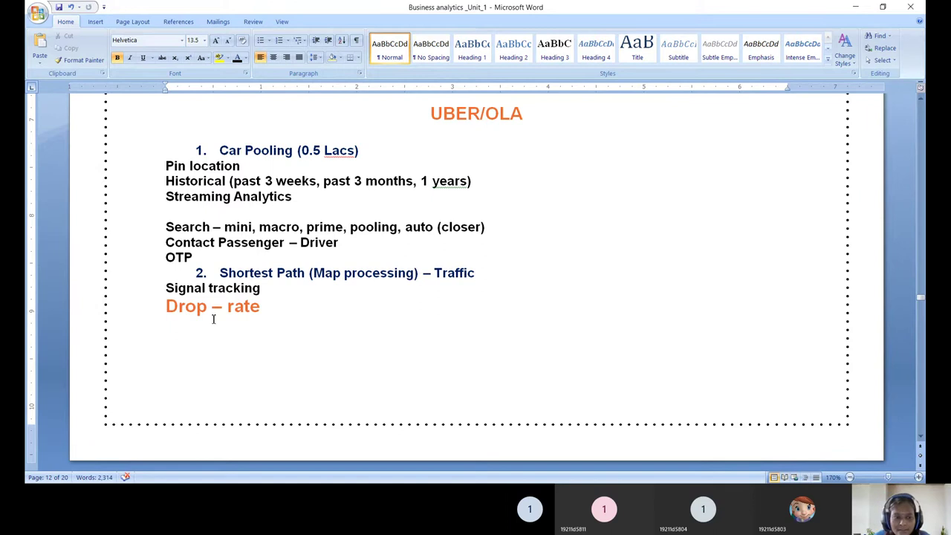
left_click(262, 308)
type(", details")
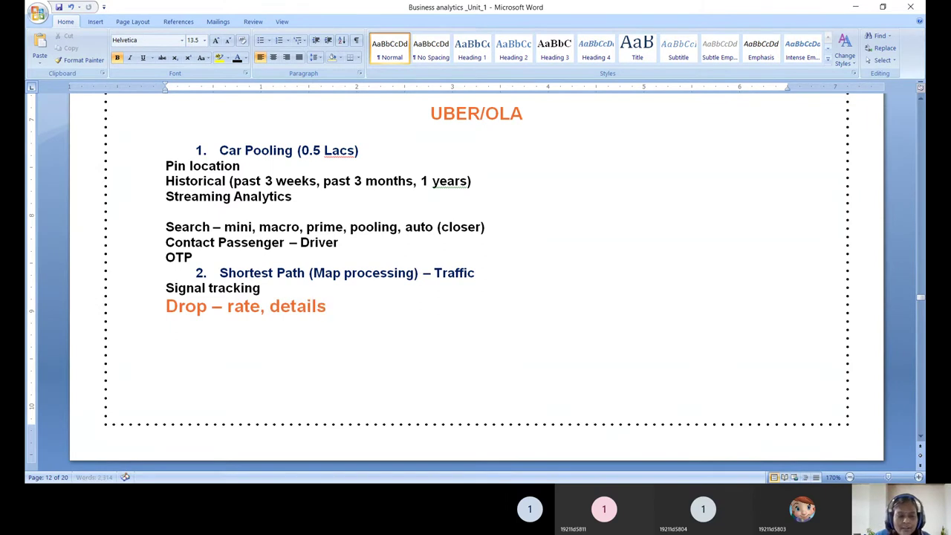
type(",")
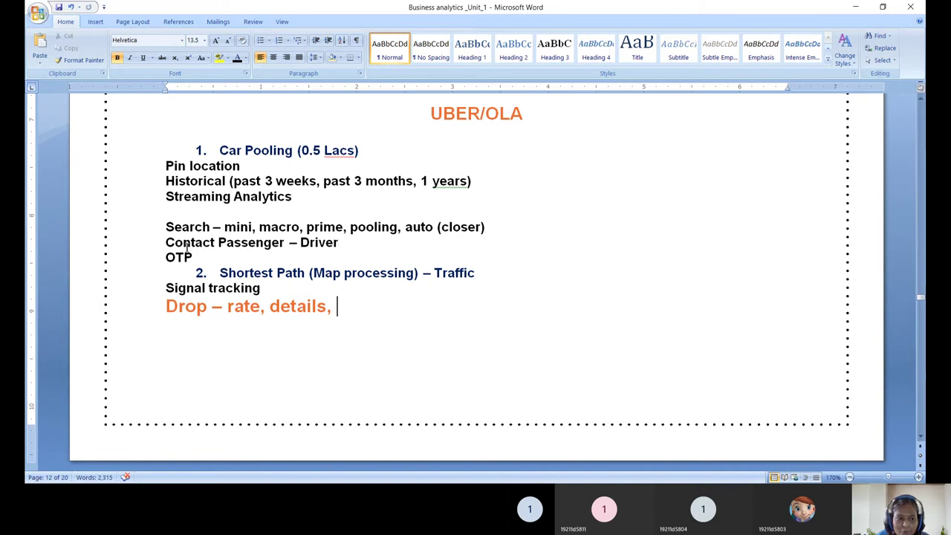
Add a 'Dynamic price' line below Contact Passenger – Driver and save
left_click(347, 242)
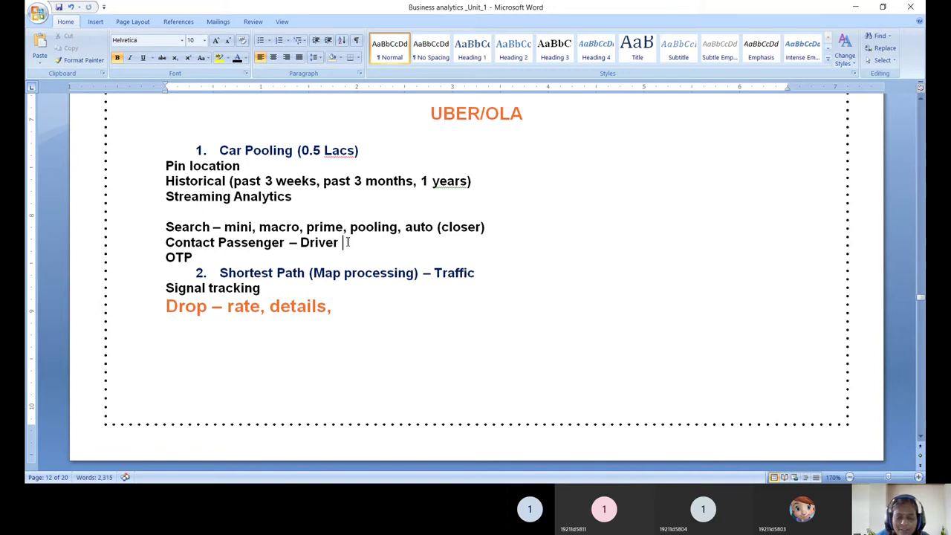
key("Return")
type("P")
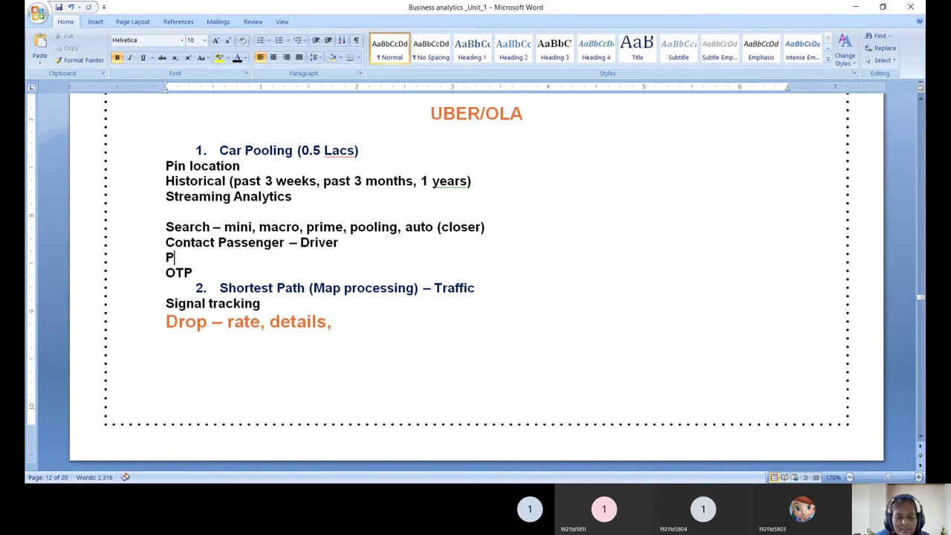
key("BackSpace")
type("Dynamic price")
key("ctrl+s")
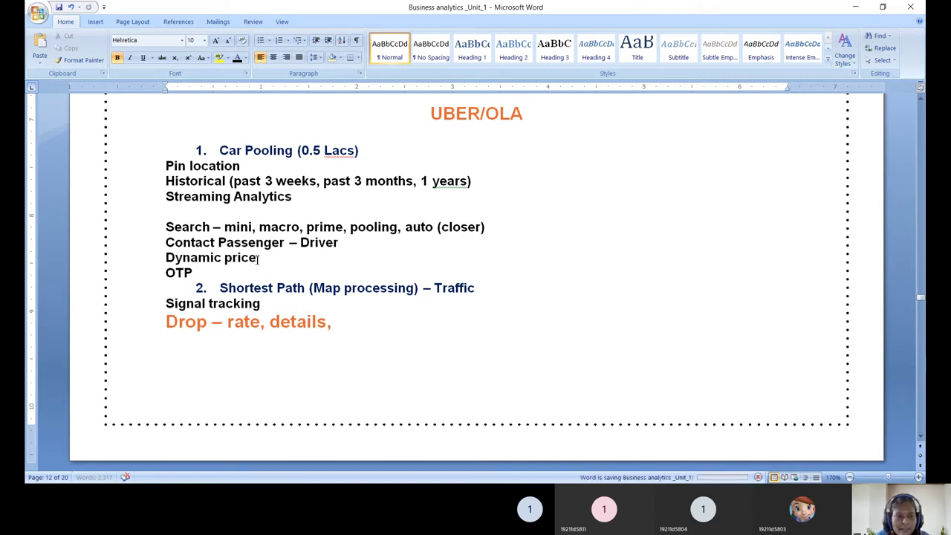
Copy the Historical line and paste it after 'Dynamic price -'
left_click(166, 181)
left_click(503, 181, "shift")
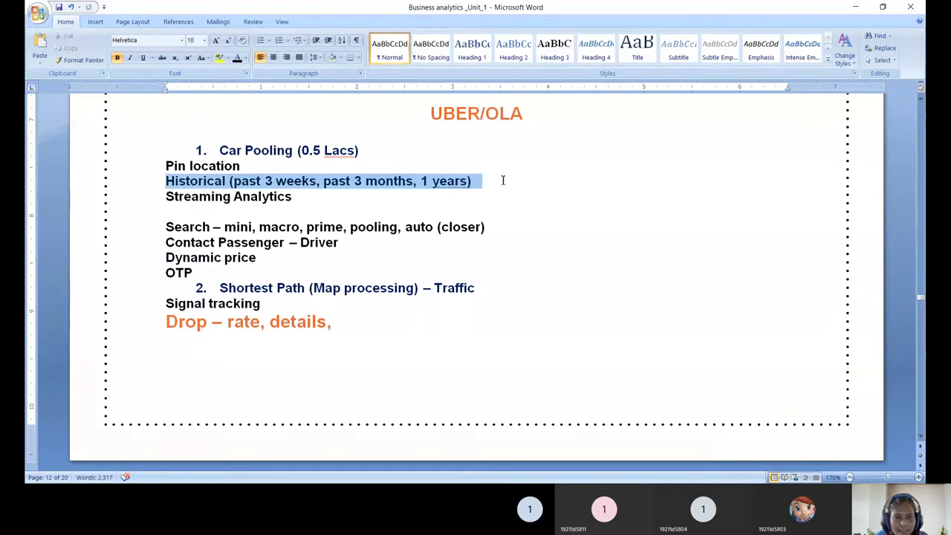
key("ctrl+c")
left_click(257, 257)
type("-")
key("ctrl+v")
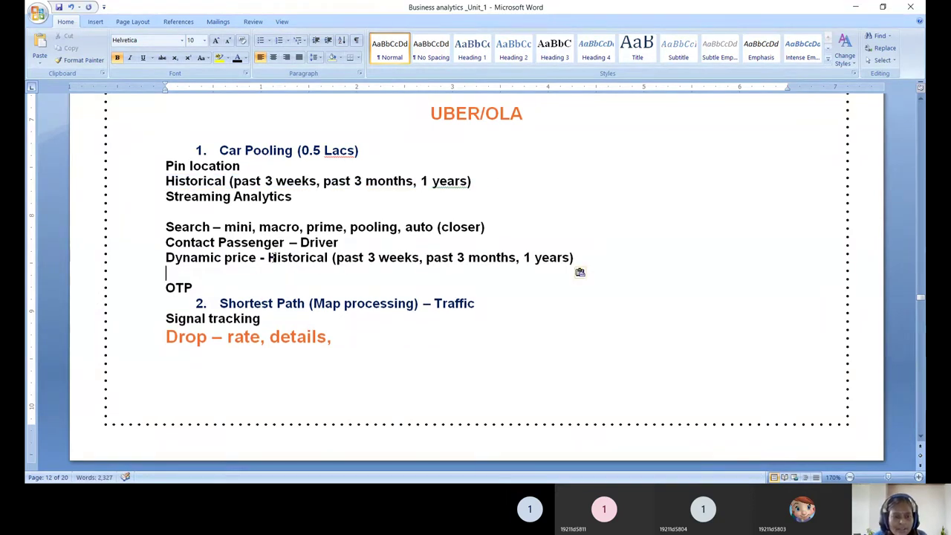
left_click(358, 242)
key("Return")
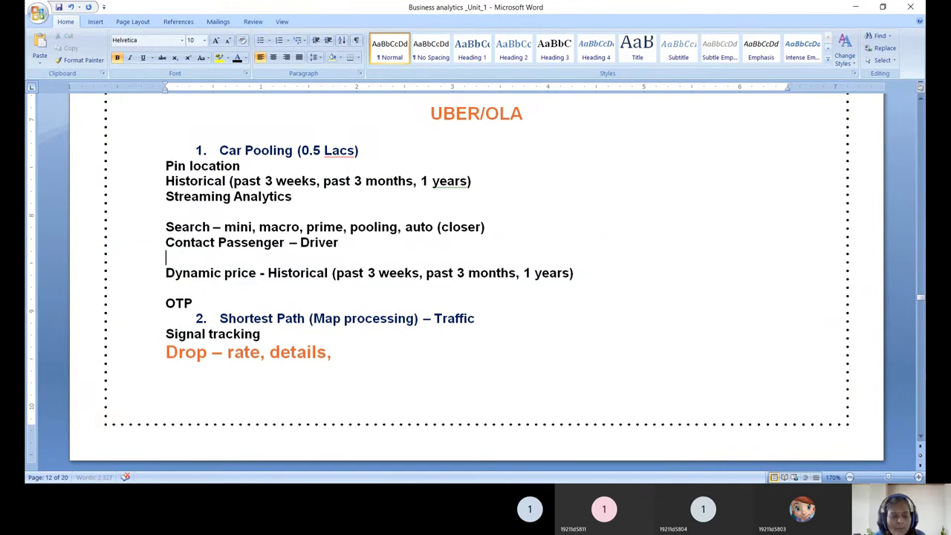
key("ctrl+s")
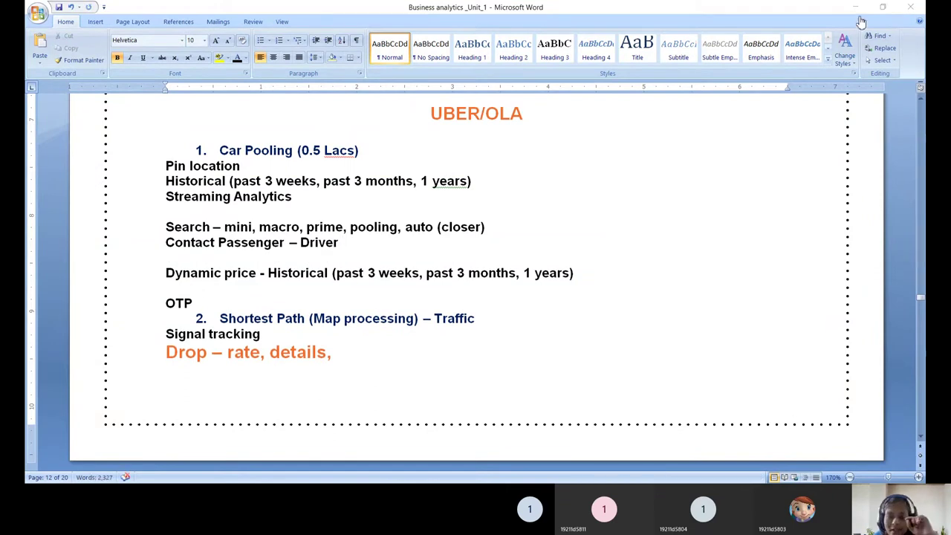
Append '- Demand' to the end of the Dynamic price line and save
left_click(599, 274)
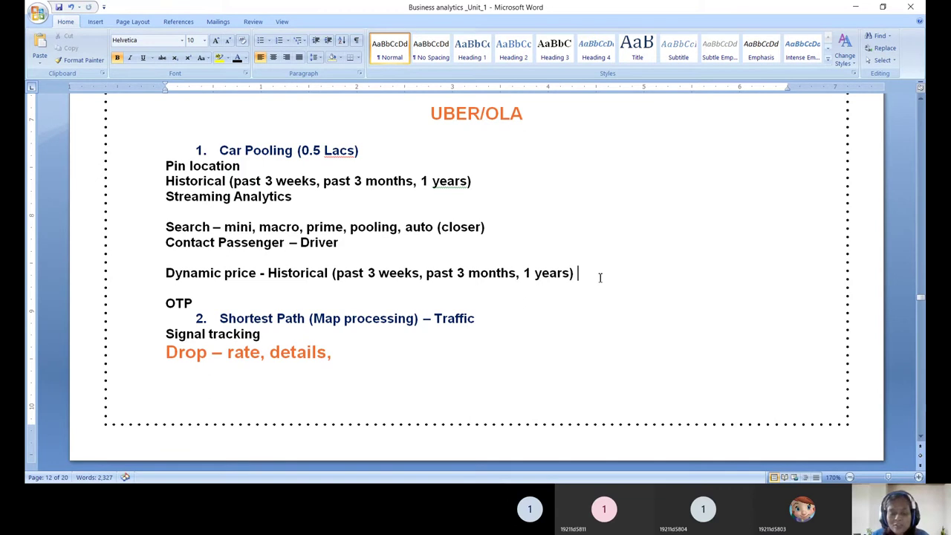
type("- ")
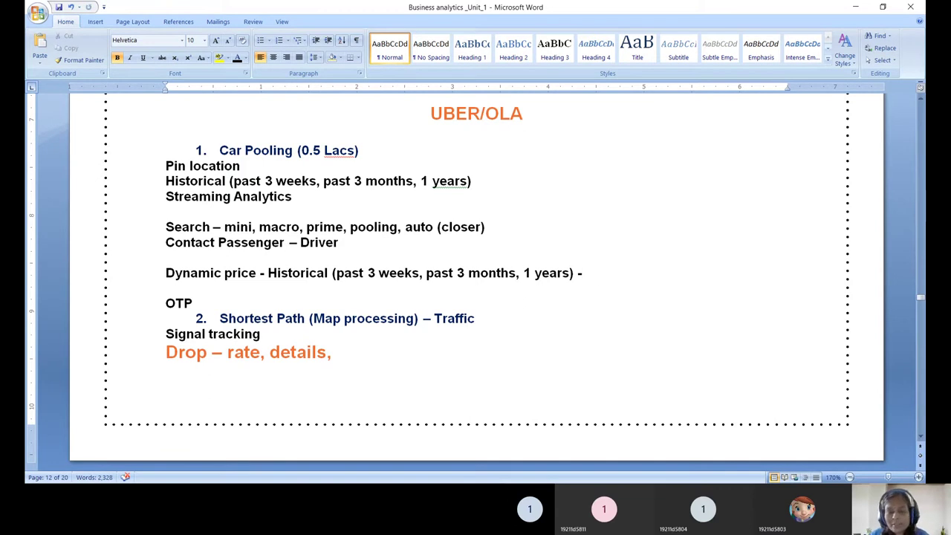
type("Demand")
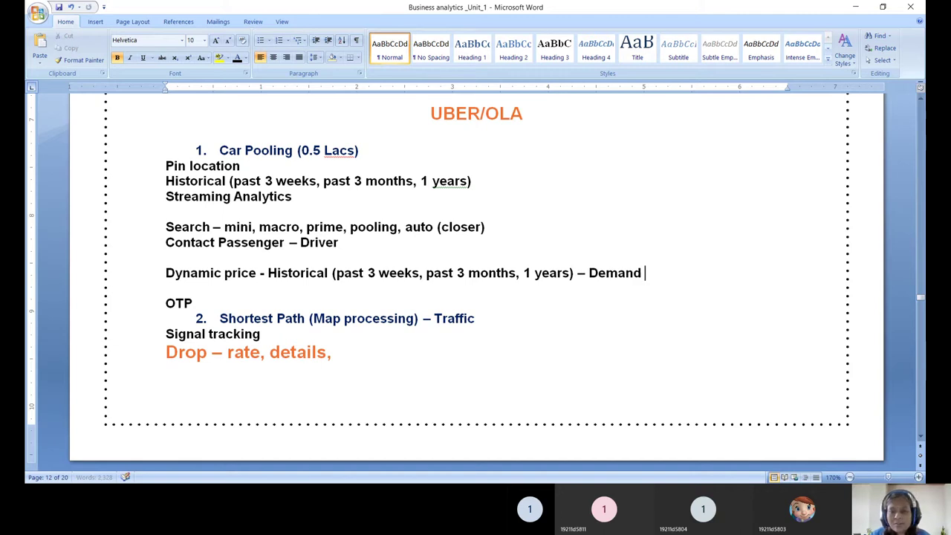
key("ctrl+s")
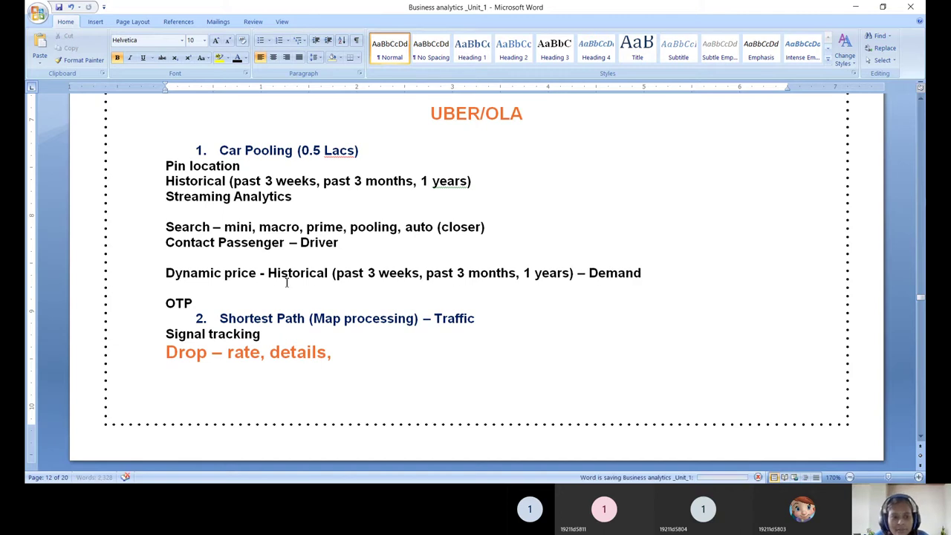
left_click_drag(268, 273, 671, 272)
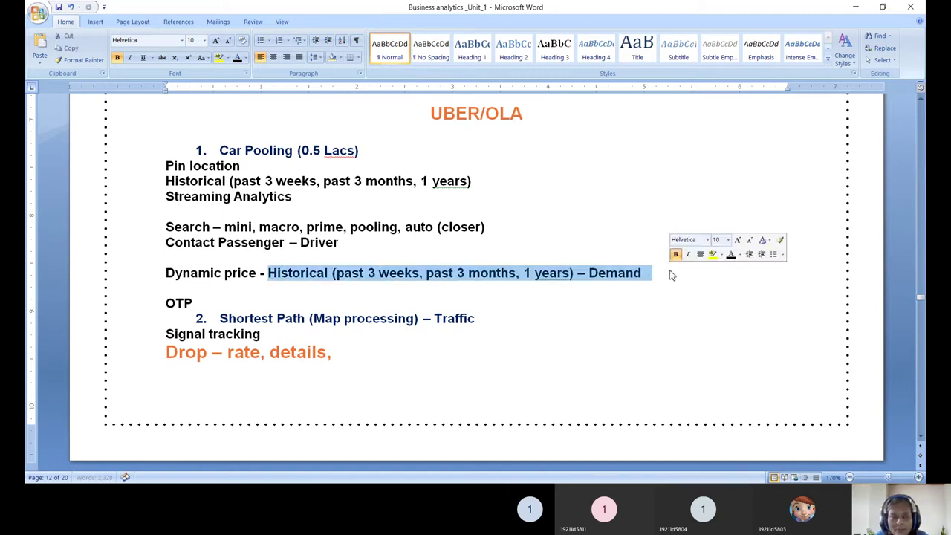
left_click_drag(164, 273, 267, 273)
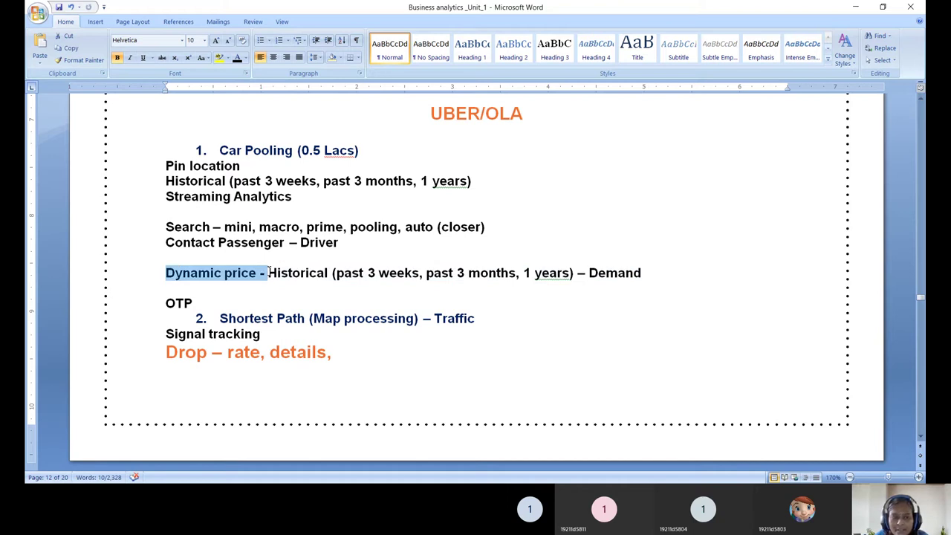
left_click(778, 418)
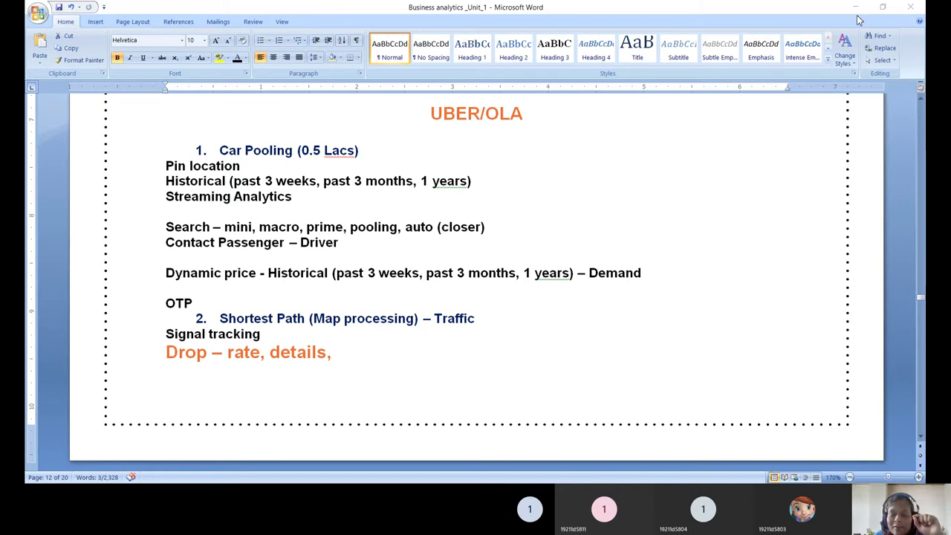
Select and check parts of the Dynamic price line, then deselect it
left_click_drag(165, 273, 268, 272)
left_click(366, 292)
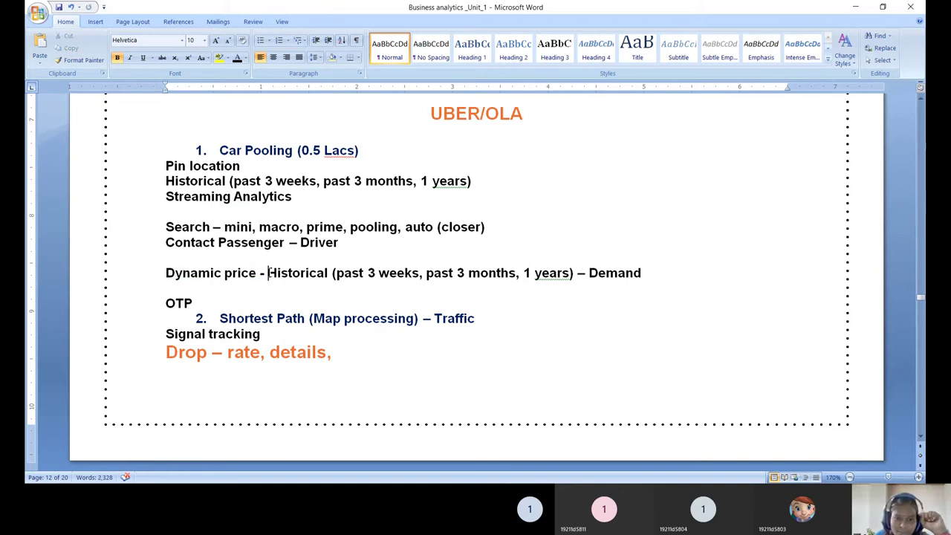
left_click_drag(332, 272, 649, 274)
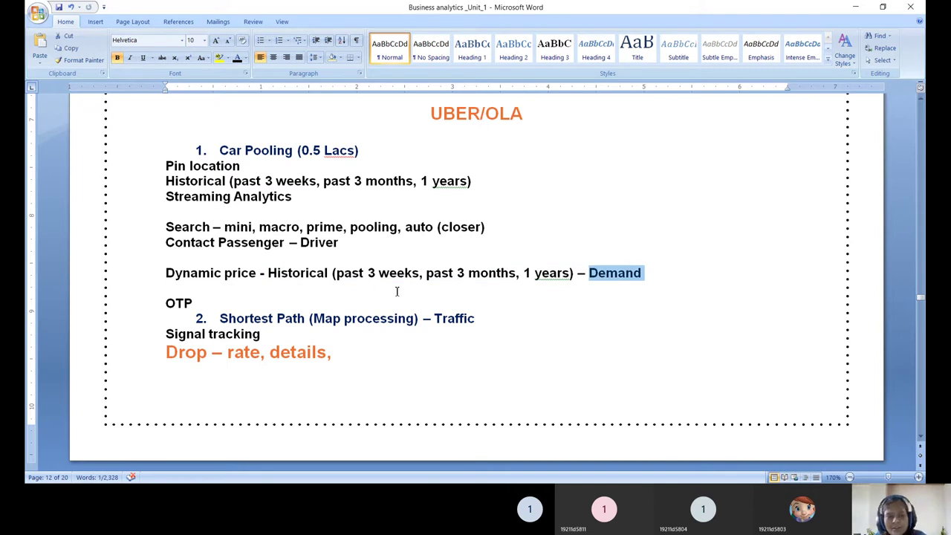
left_click(165, 273)
left_click_drag(165, 273, 434, 273)
left_click(165, 273)
left_click(659, 266, "shift")
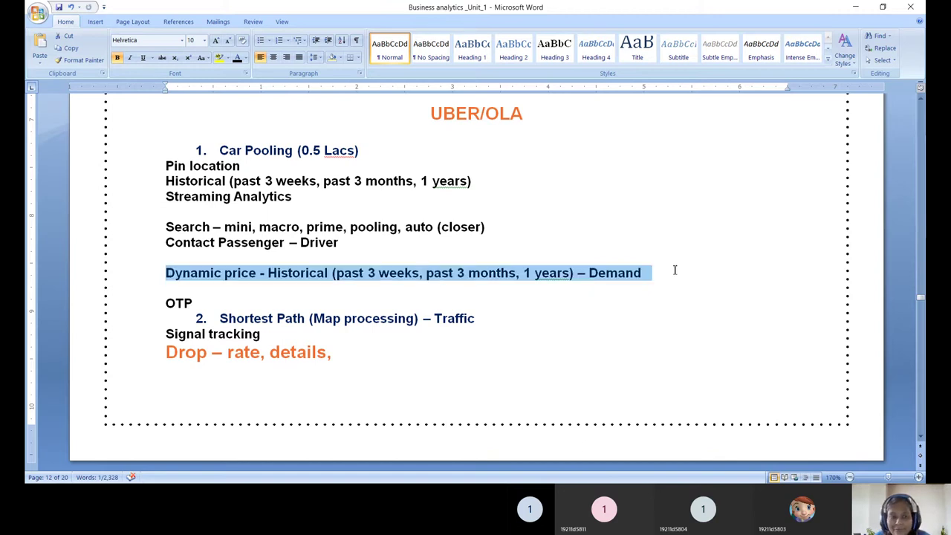
left_click(774, 429)
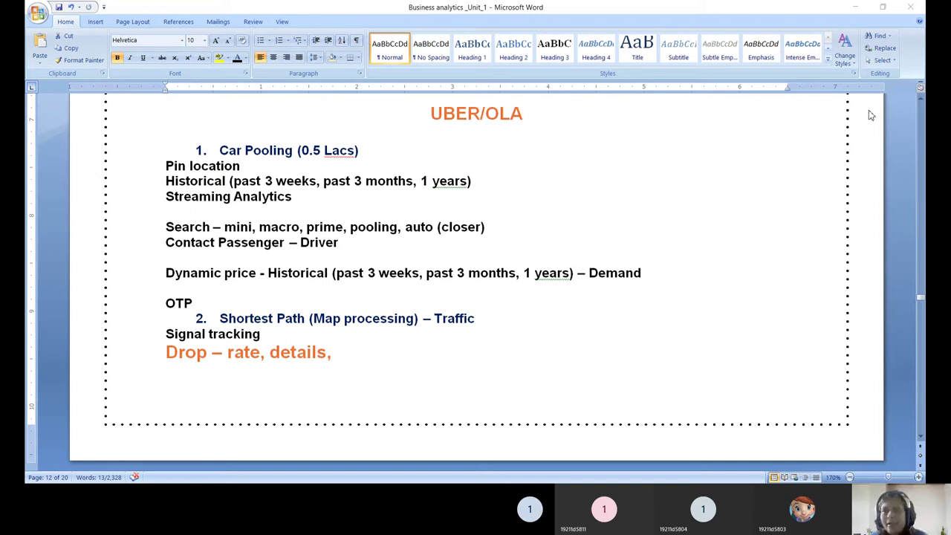
Append '- Competitors' after Demand on the Dynamic price line and save
triple_click(609, 273)
left_click(656, 273)
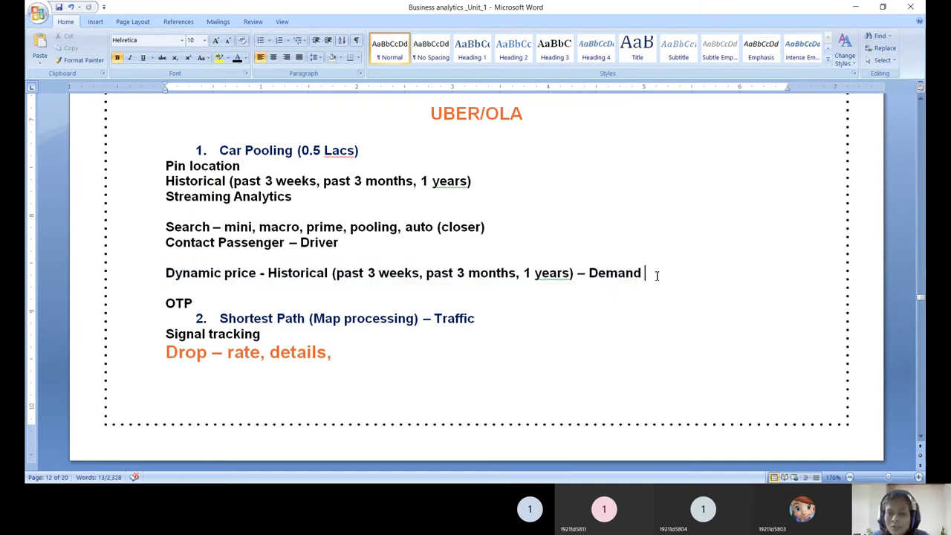
type("- COmpe")
key("BackSpace")
key("BackSpace")
key("BackSpace")
key("BackSpace")
type("ompetitors")
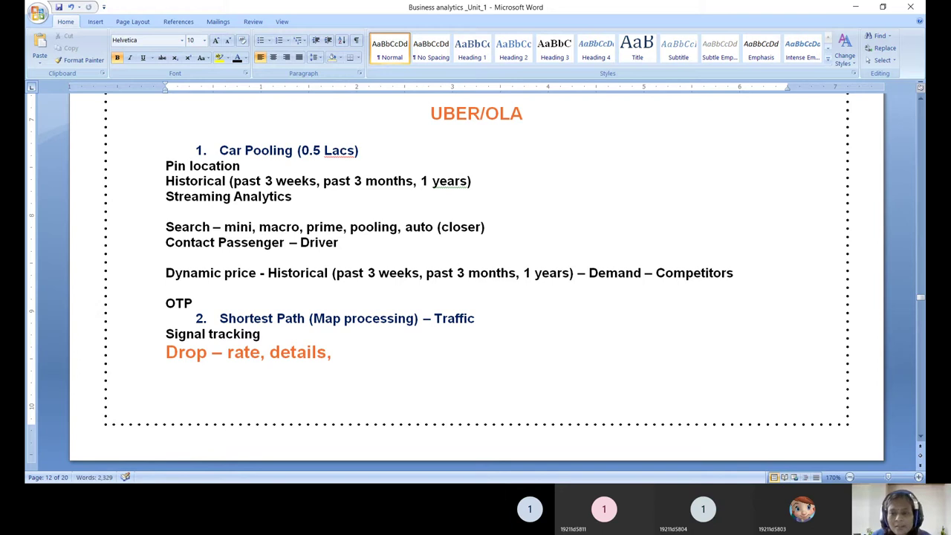
key("ctrl+s")
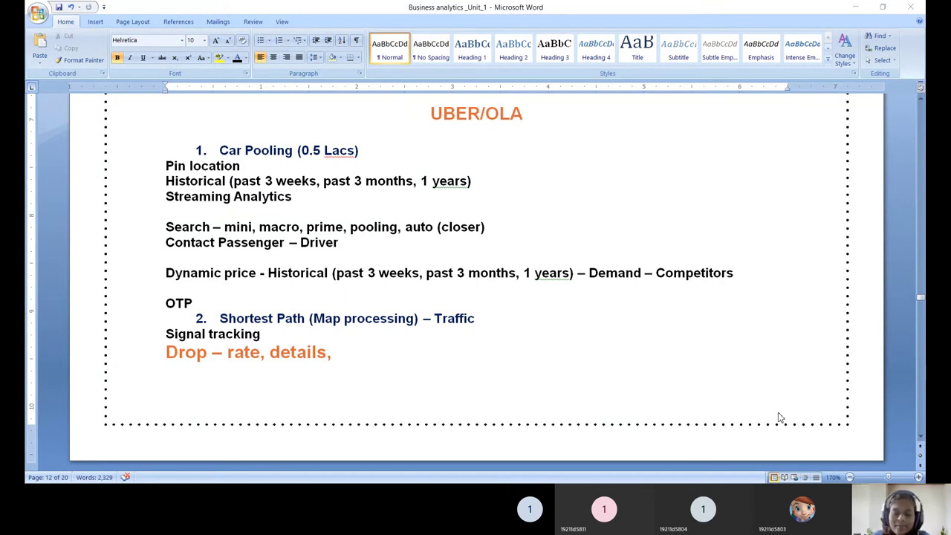
Add '- Forecasting Analytics' to the line, correcting the 'Anlytics' typo
left_click(860, 19)
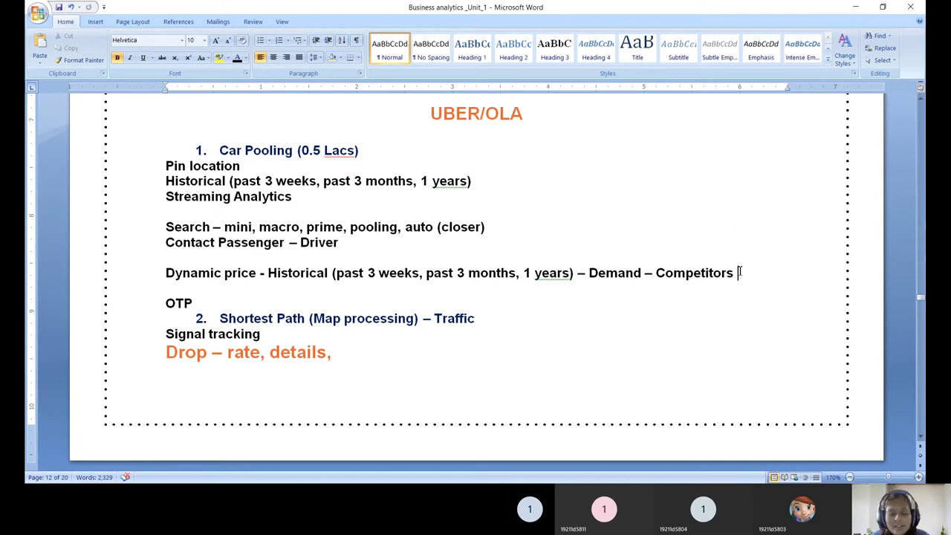
type("- Forec")
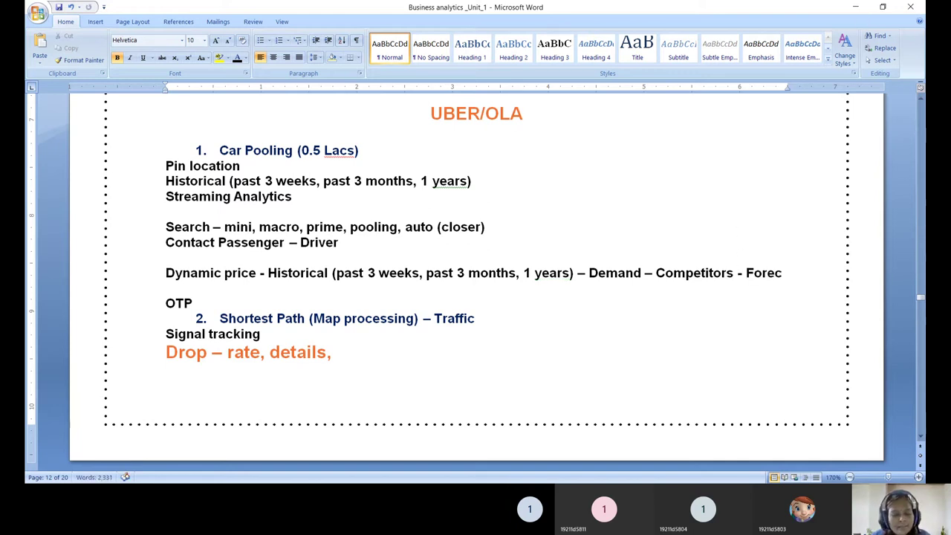
type("asting Anl")
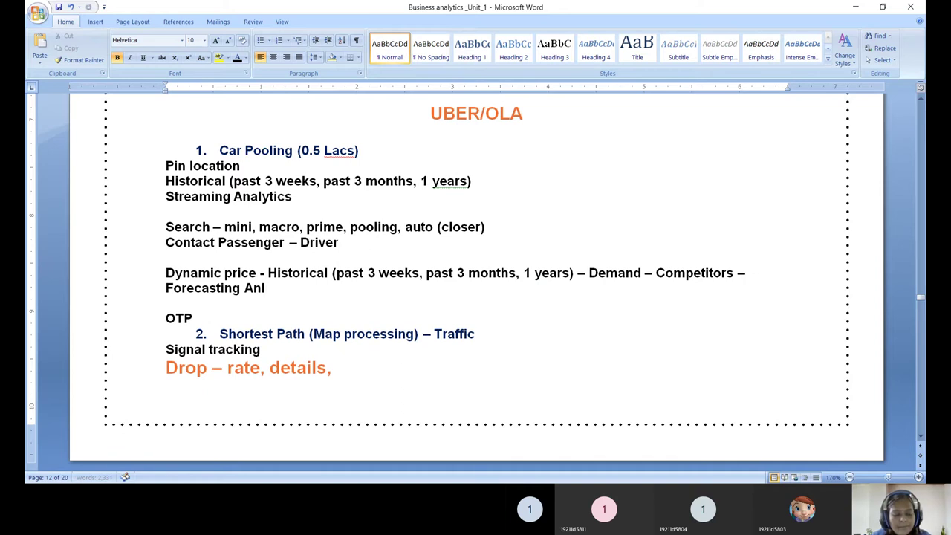
key("BackSpace")
type("alytics")
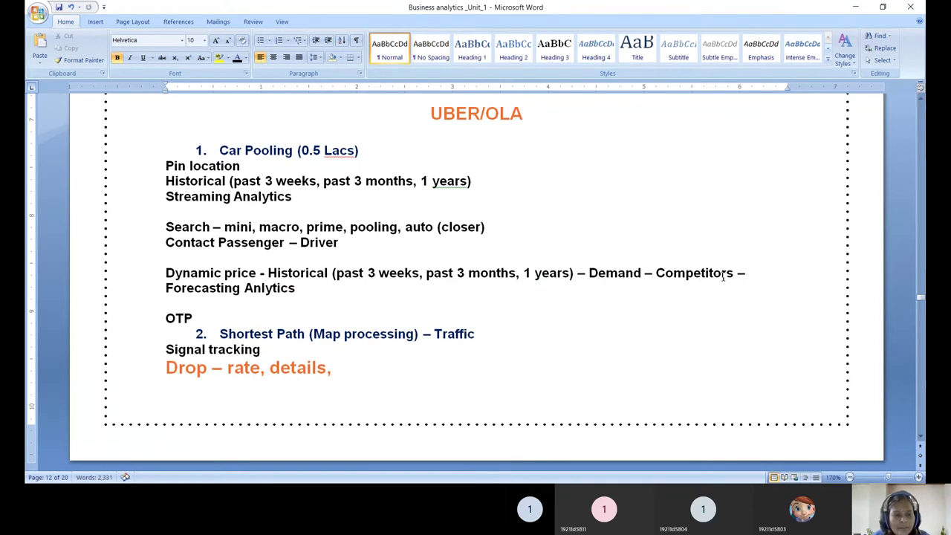
left_click(262, 286)
type("a")
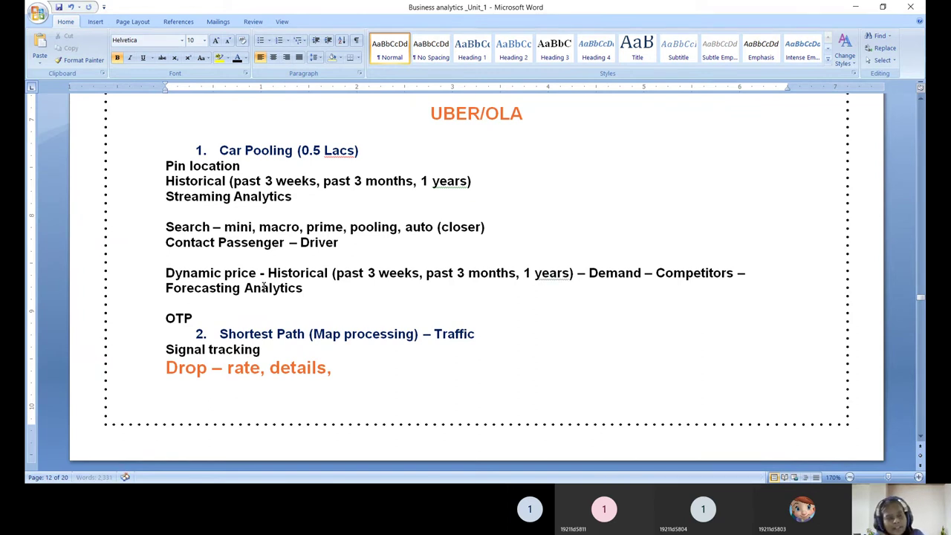
Bracket 'Passenger – Driver' and append '- Passenger - Recording' to the Contact line
left_click(220, 246)
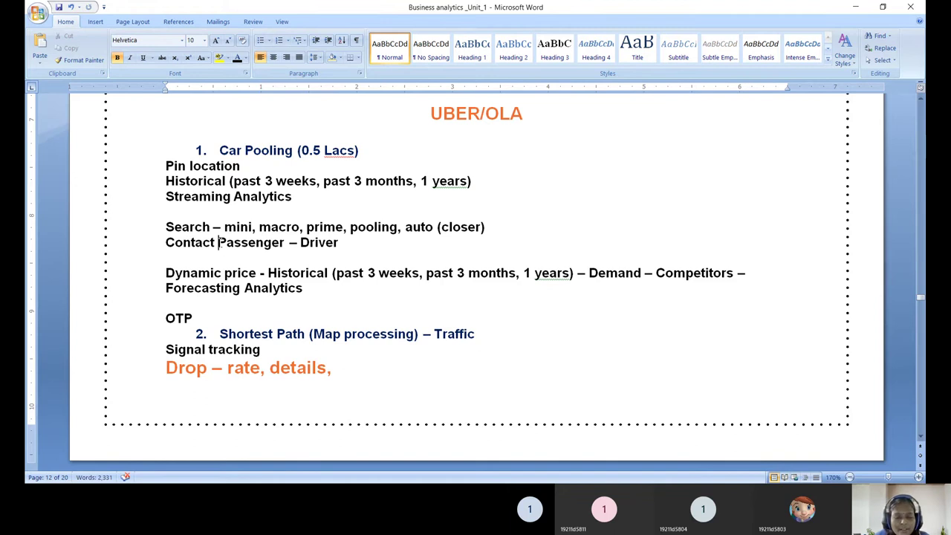
type("(")
left_click(343, 245)
type(") - ")
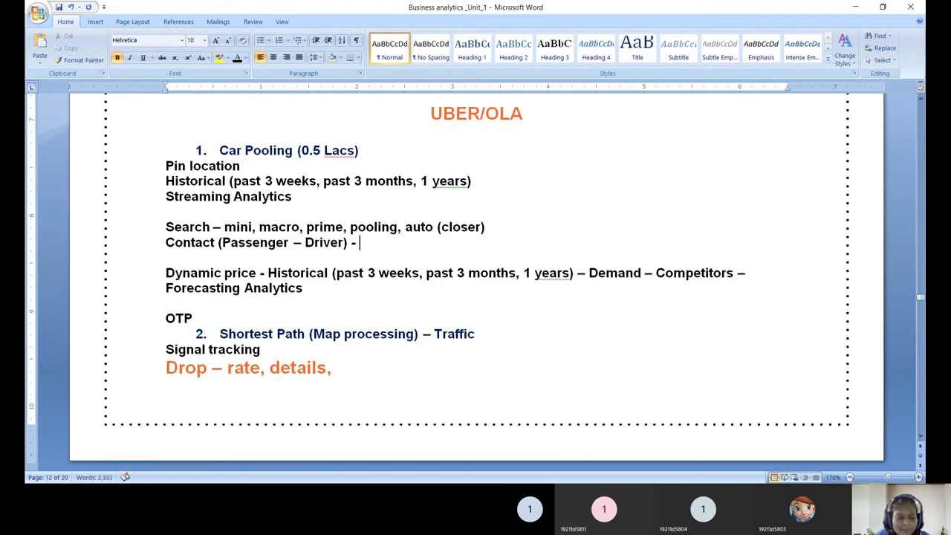
type("Passeger")
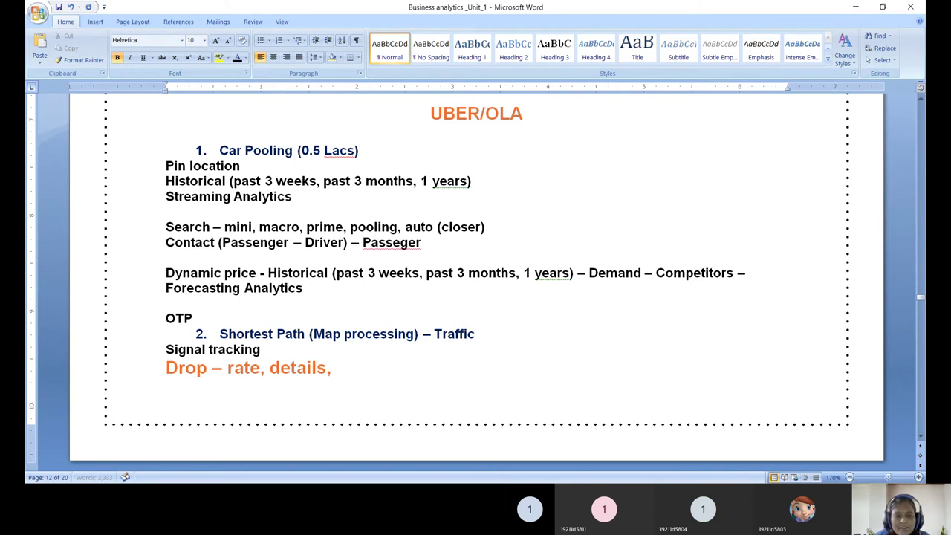
left_click(400, 243)
type("n")
left_click(439, 244)
type("- Recording")
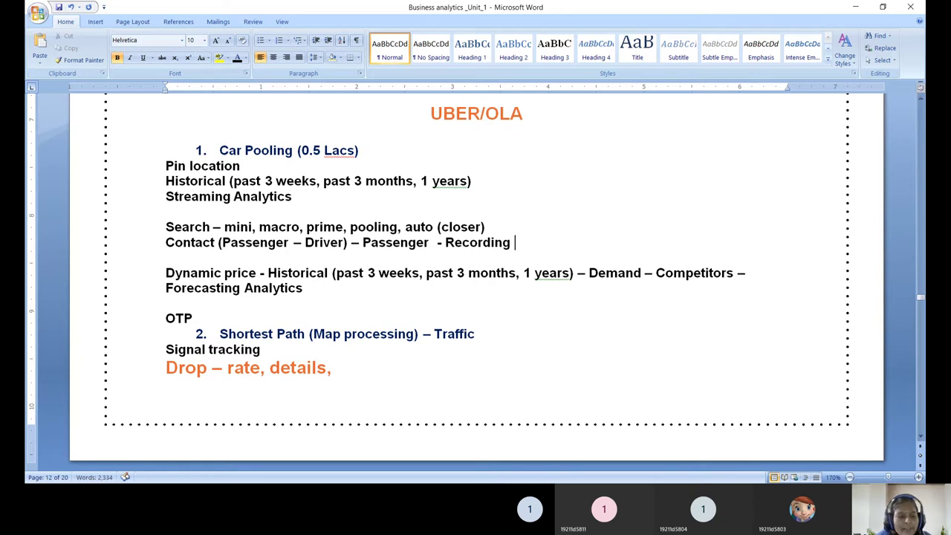
key("ctrl+s")
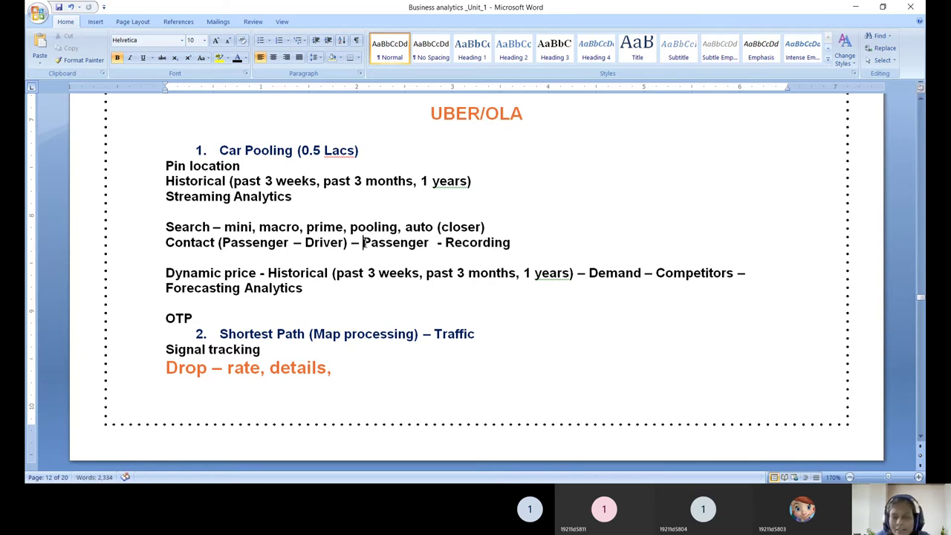
Insert 'Denial' after the second Passenger to read 'Passenger Denial - Recording'
left_click_drag(363, 244, 546, 240)
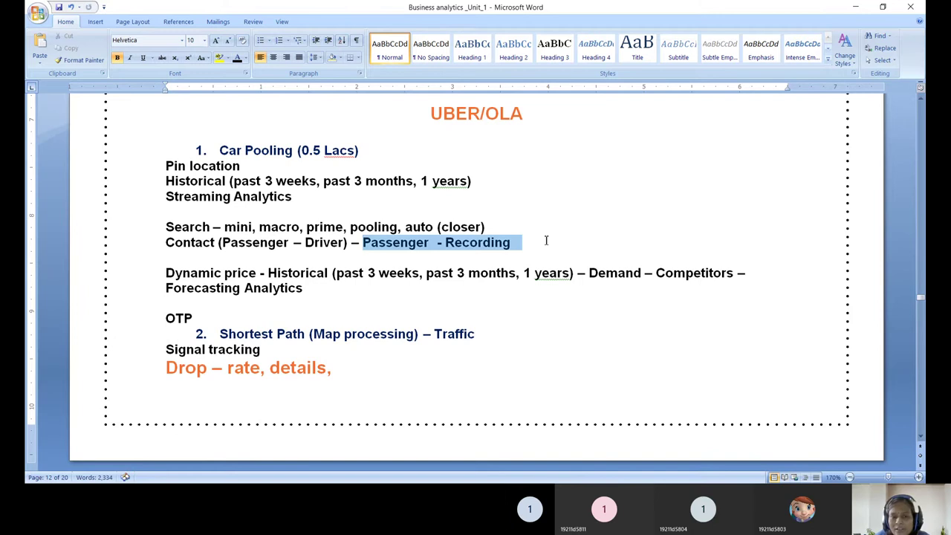
right_click(392, 248)
key("Escape")
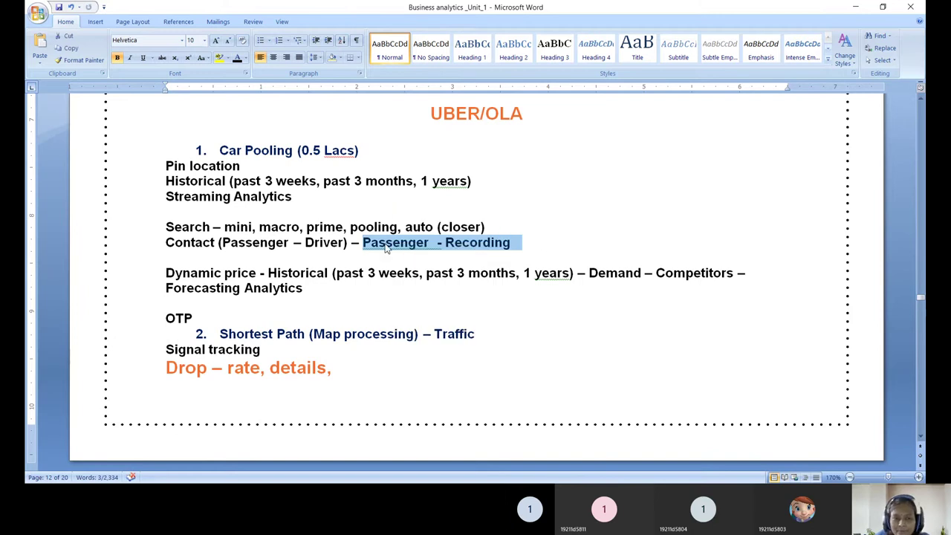
right_click(387, 244)
key("Escape")
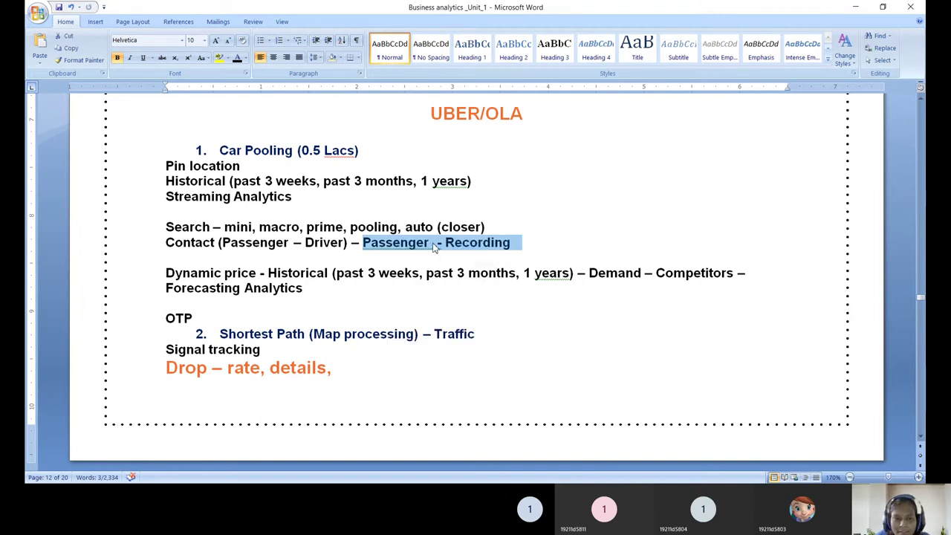
left_click(434, 244)
type("Denial")
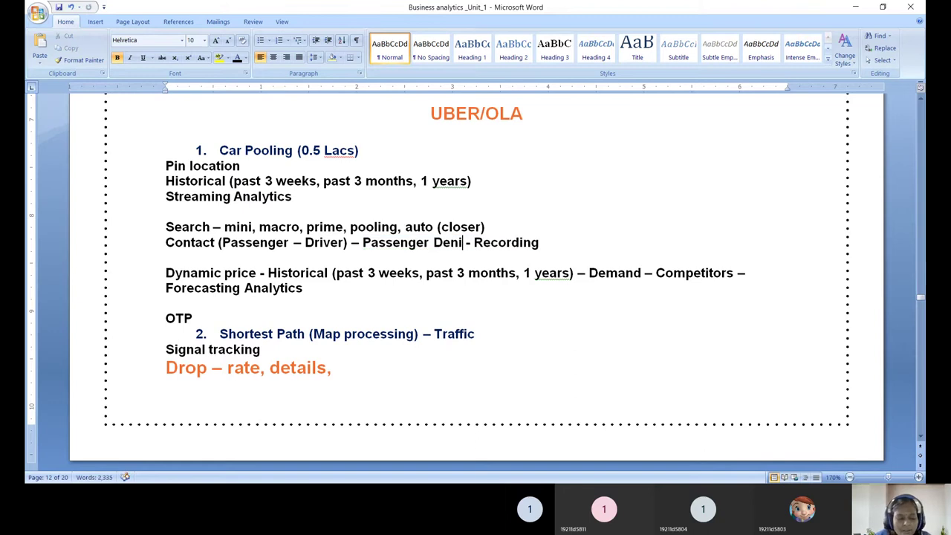
key("ctrl+s")
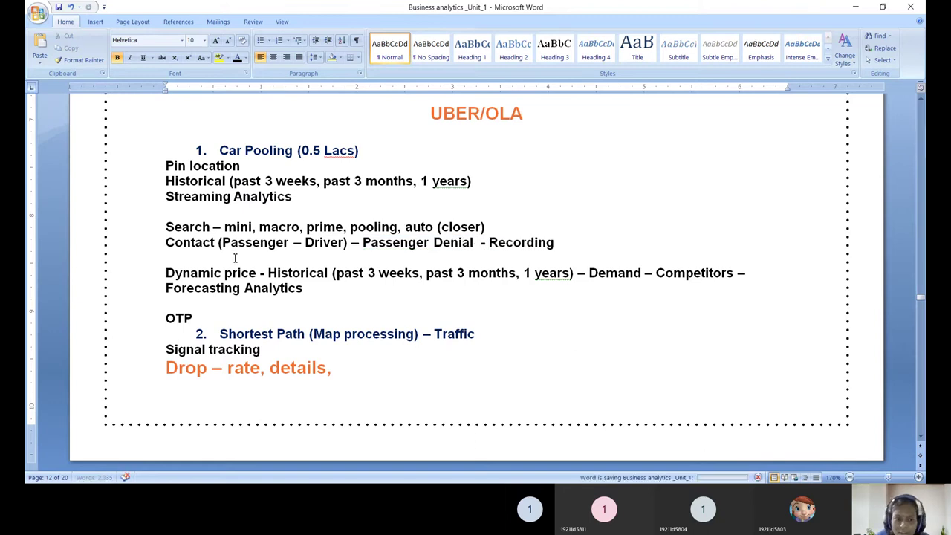
left_click_drag(222, 243, 489, 242)
left_click(777, 433)
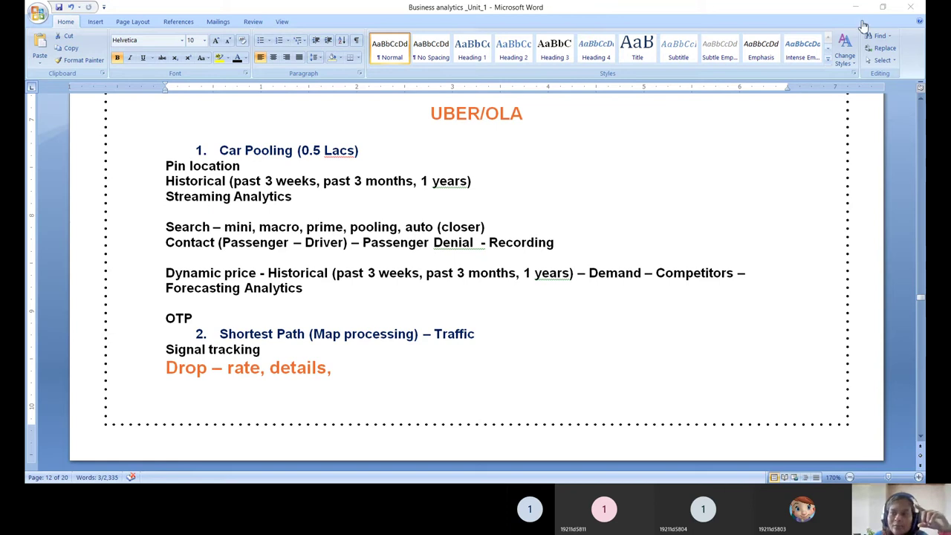
Review the UBER/OLA list from Car Pooling to Drop by selecting it, then deselect
left_click_drag(364, 242, 486, 243)
scroll(476, 176, "up", 12)
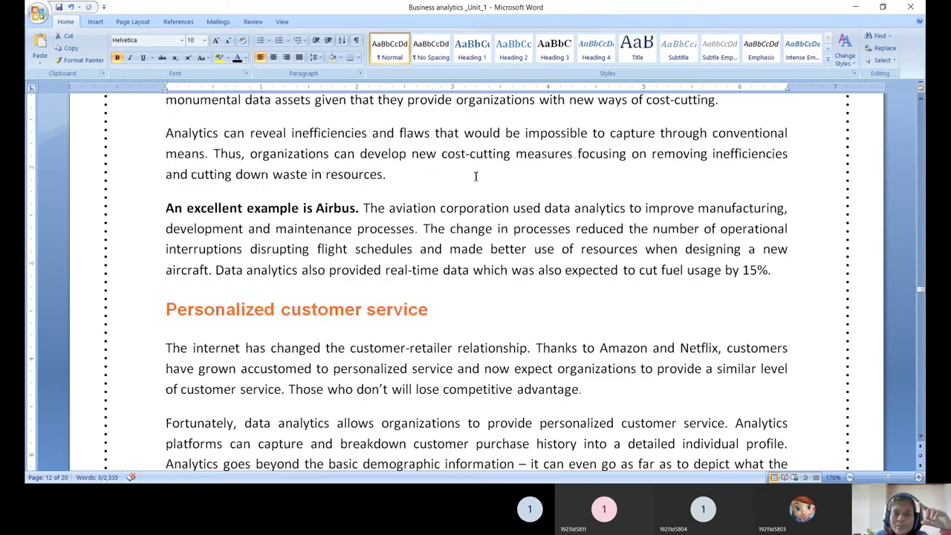
scroll(475, 176, "up", 15)
scroll(377, 234, "down", 5)
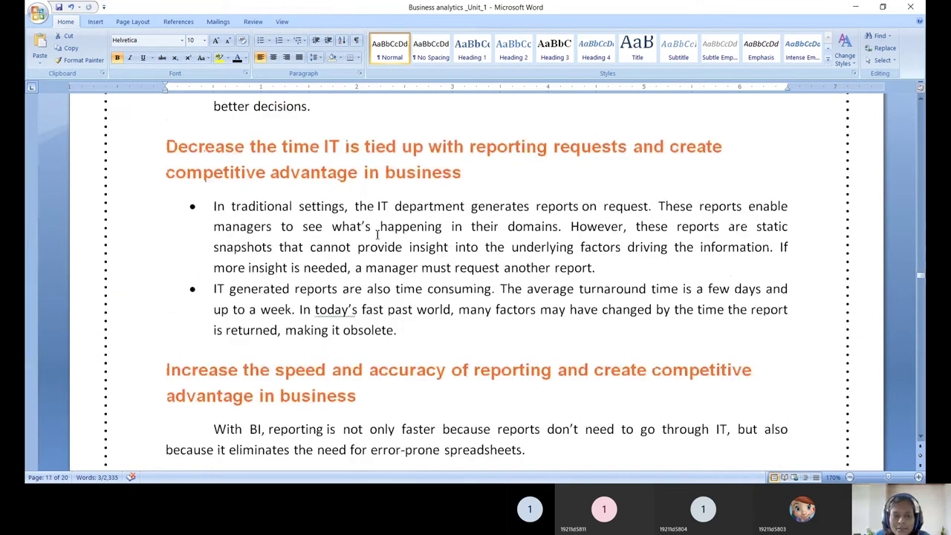
scroll(377, 234, "down", 20)
scroll(361, 272, "up", 5)
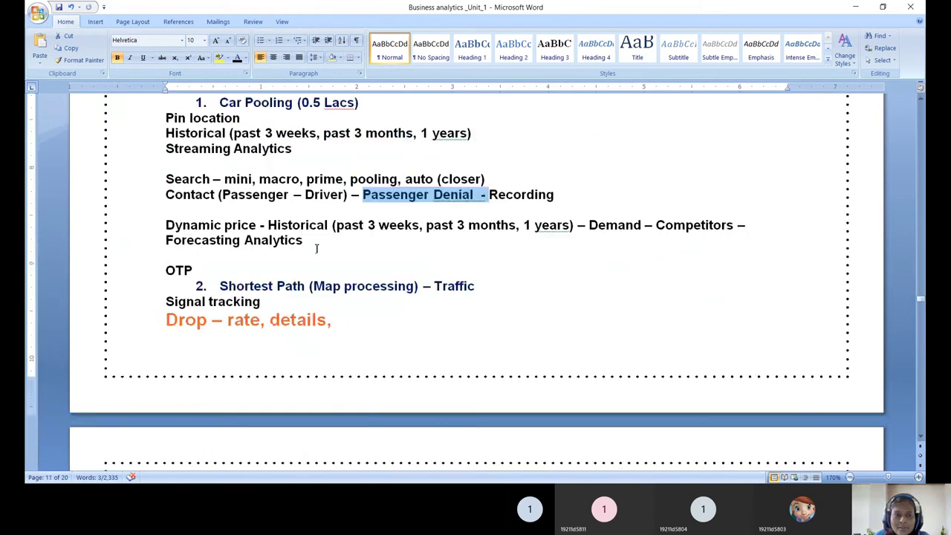
left_click_drag(219, 198, 351, 416)
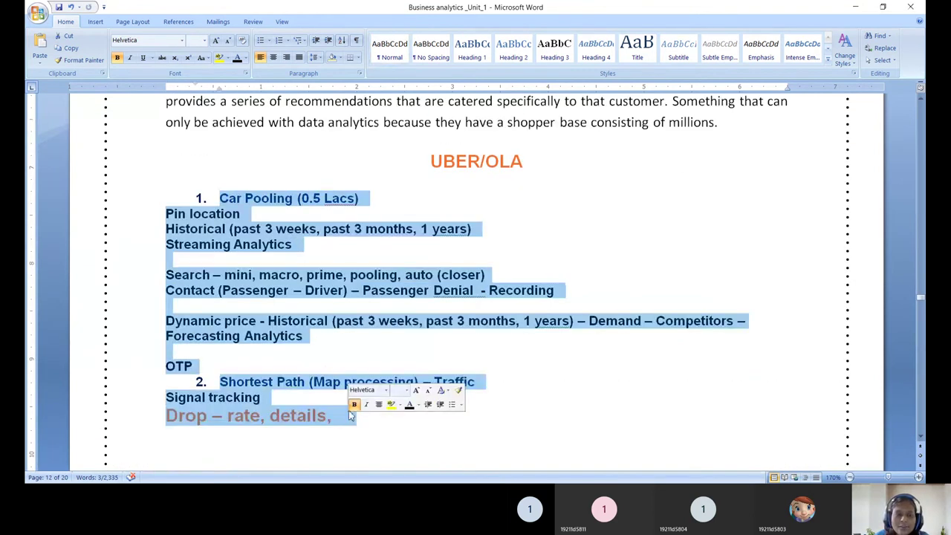
left_click(770, 436)
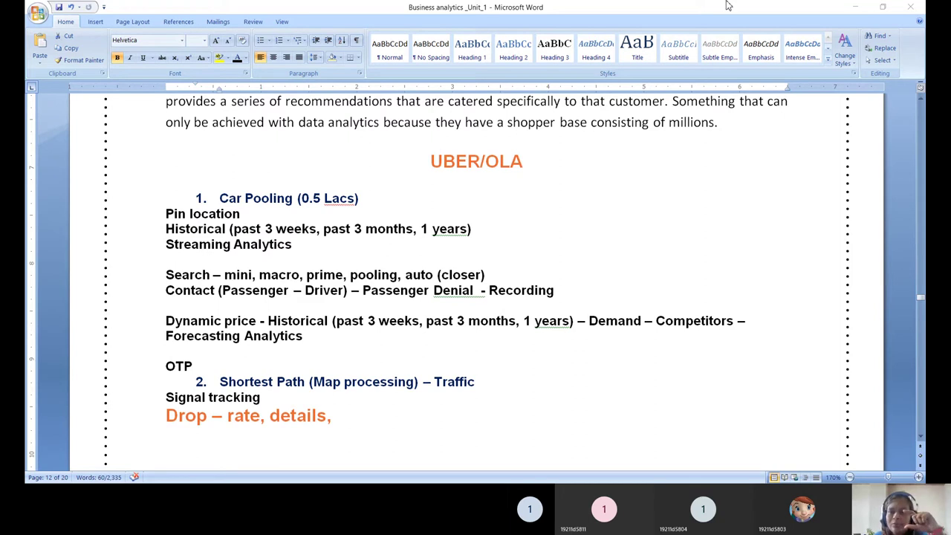
Move down past Streaming Analytics toward the chatbot chart and Chronology table
left_click(868, 20)
left_click(535, 243)
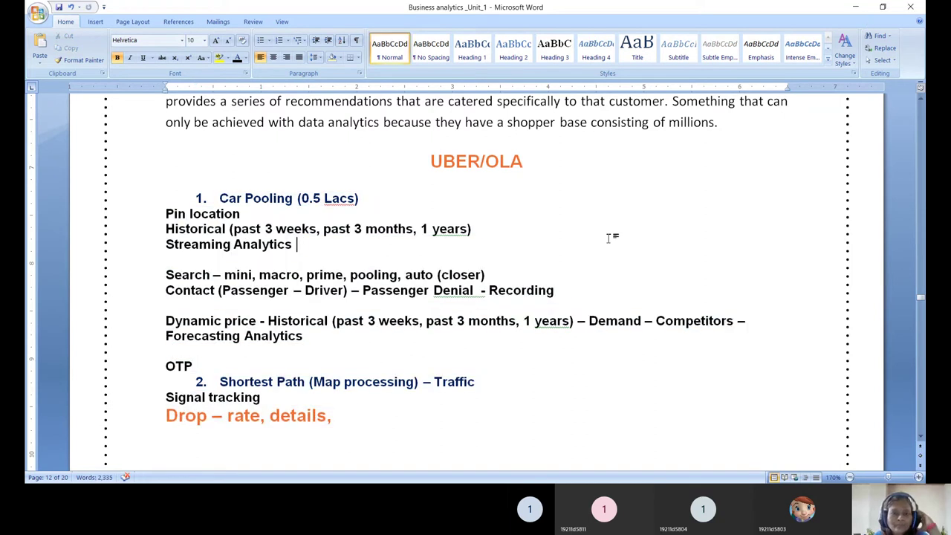
scroll(535, 243, "down", 9)
Scroll down to the Chronology analytics matrix on page 13
scroll(536, 243, "down", 8)
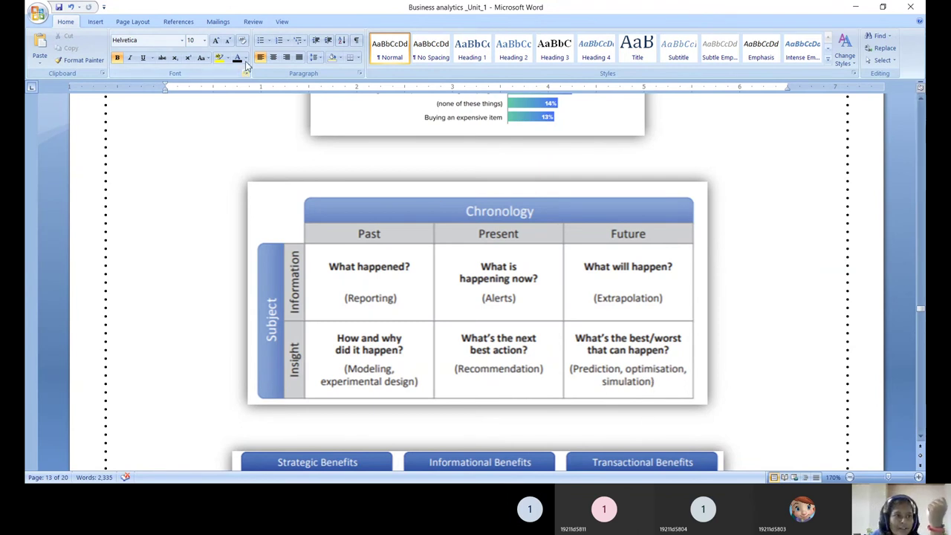
Draw a straight Line shape from the matrix's bottom-right Prediction, optimisation cell up and out to the right
left_click(96, 22)
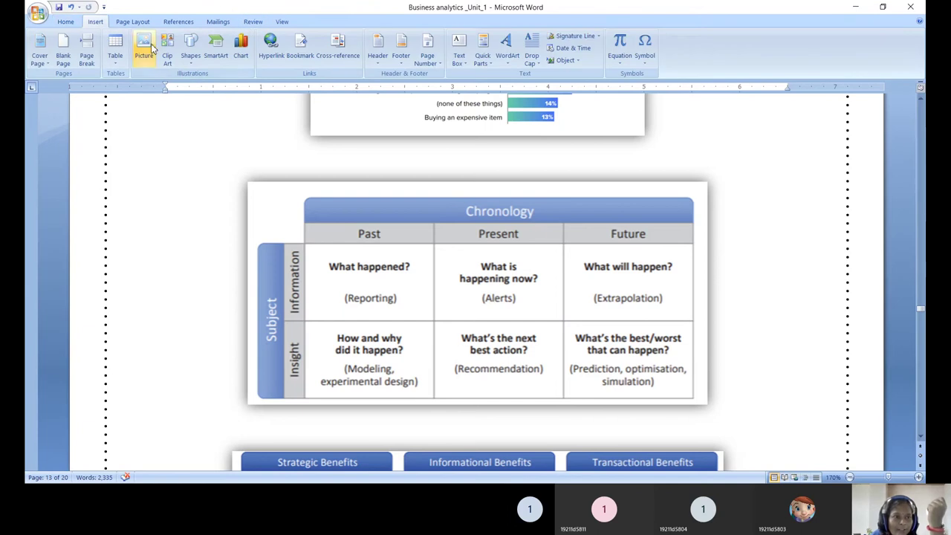
left_click(192, 51)
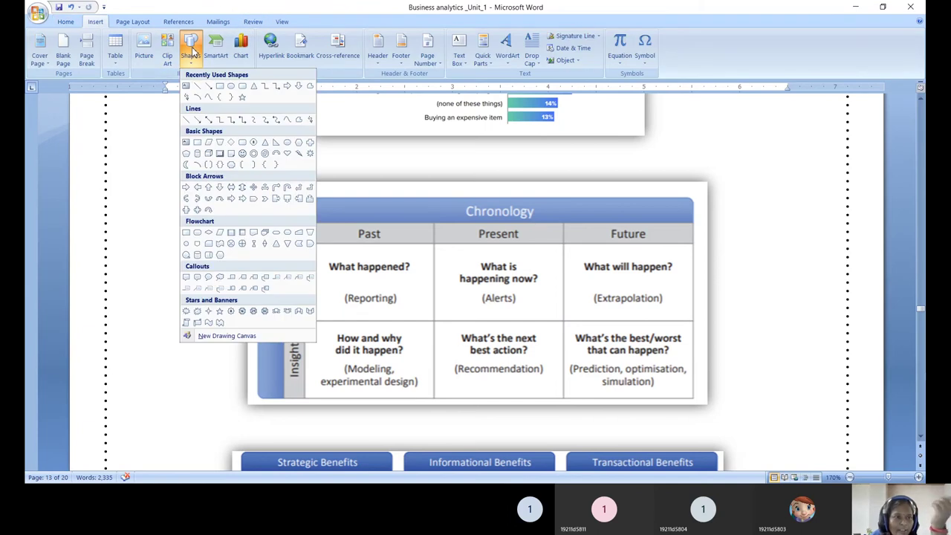
left_click(195, 94)
mouse_move(684, 363)
left_mouse_down()
mouse_move(724, 313)
mouse_move(752, 295)
left_mouse_up()
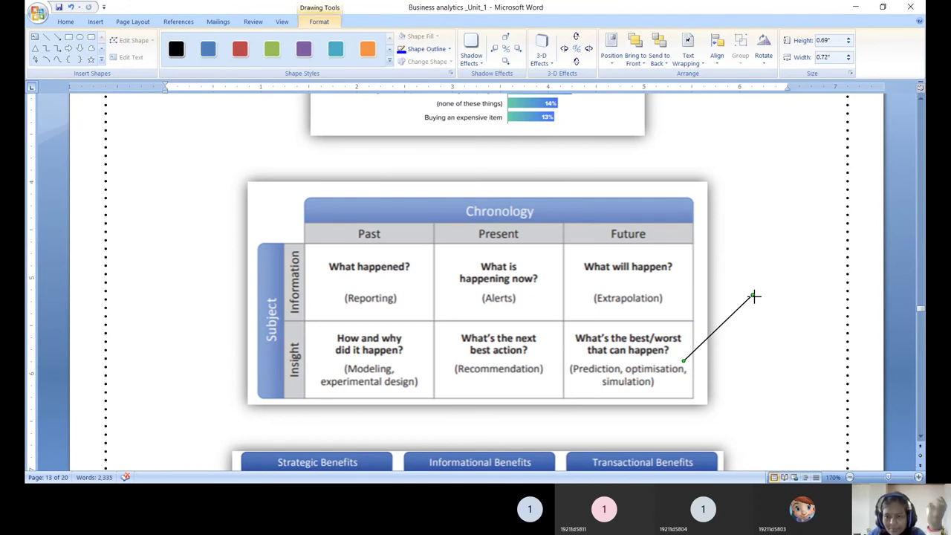
left_click(638, 394)
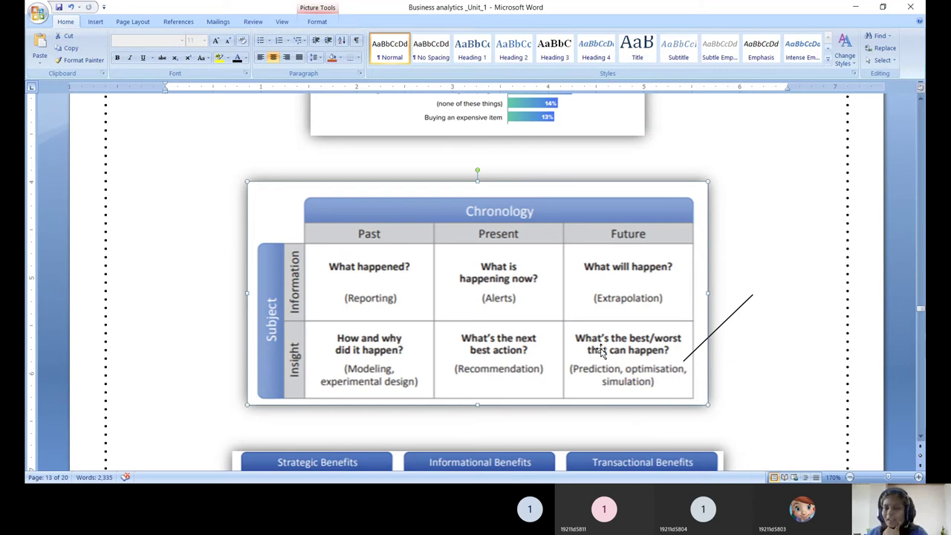
left_click(793, 428)
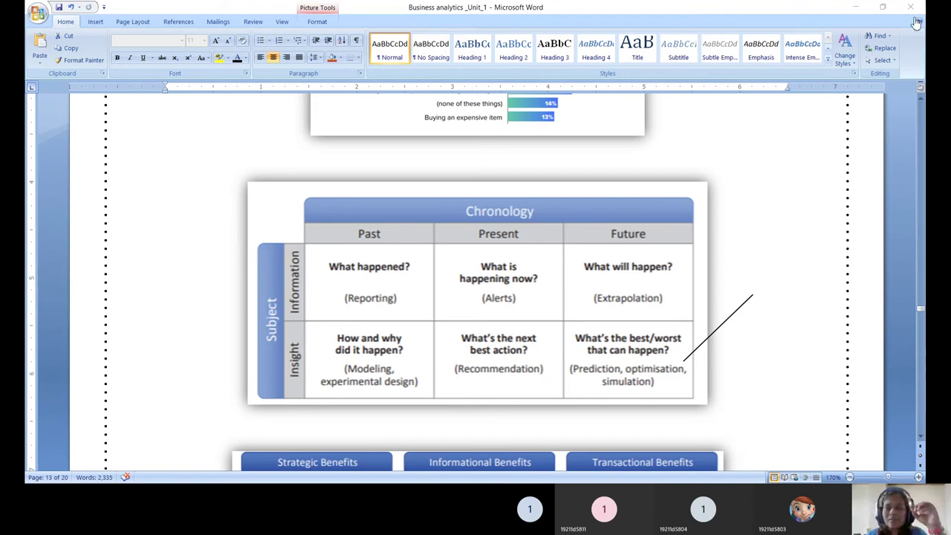
left_click(859, 19)
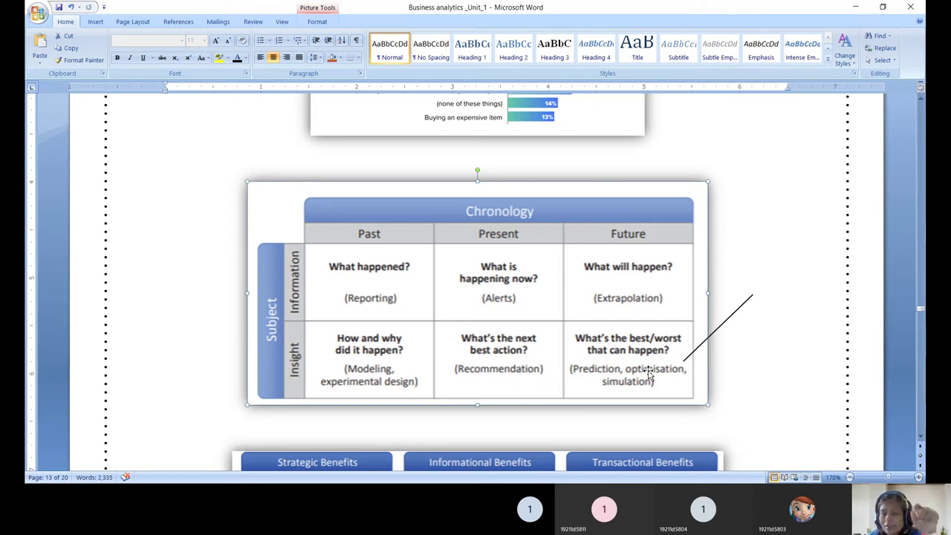
left_click(770, 419)
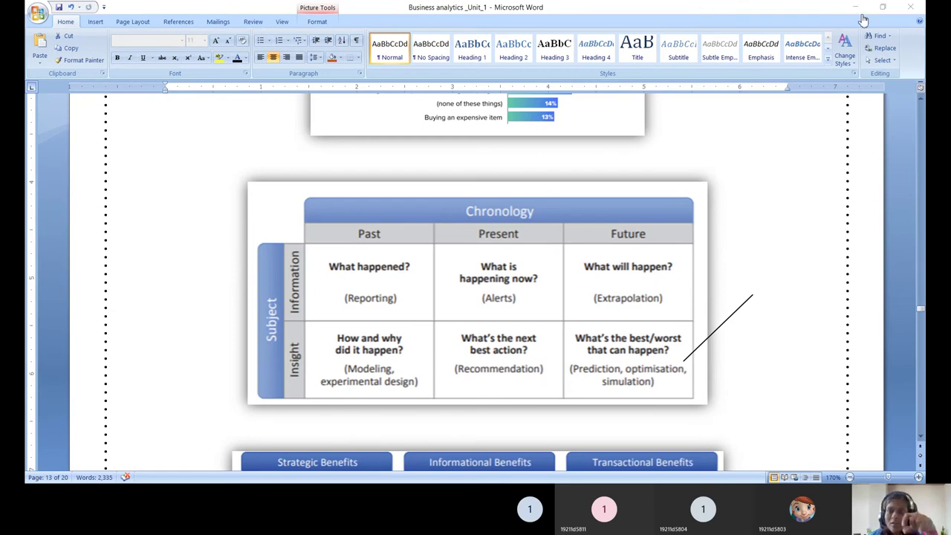
Scroll down past the benefits table to the Benefits bullets and the Key takeaways heading
scroll(520, 254, "down", 5)
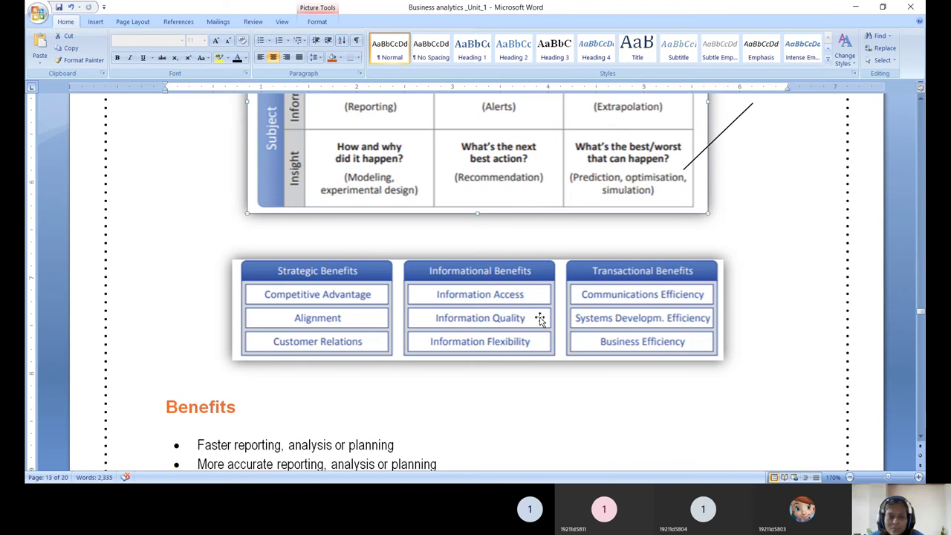
scroll(473, 347, "down", 3)
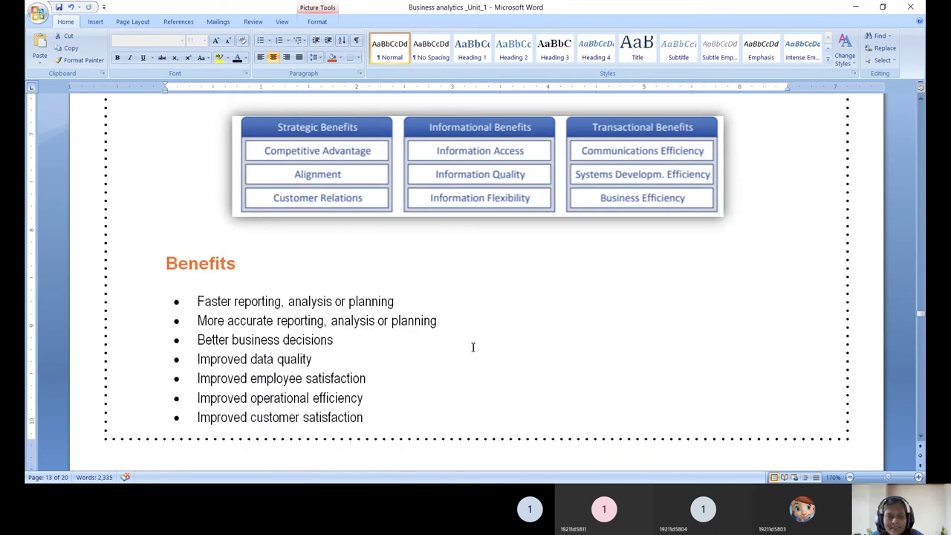
scroll(473, 347, "down", 1)
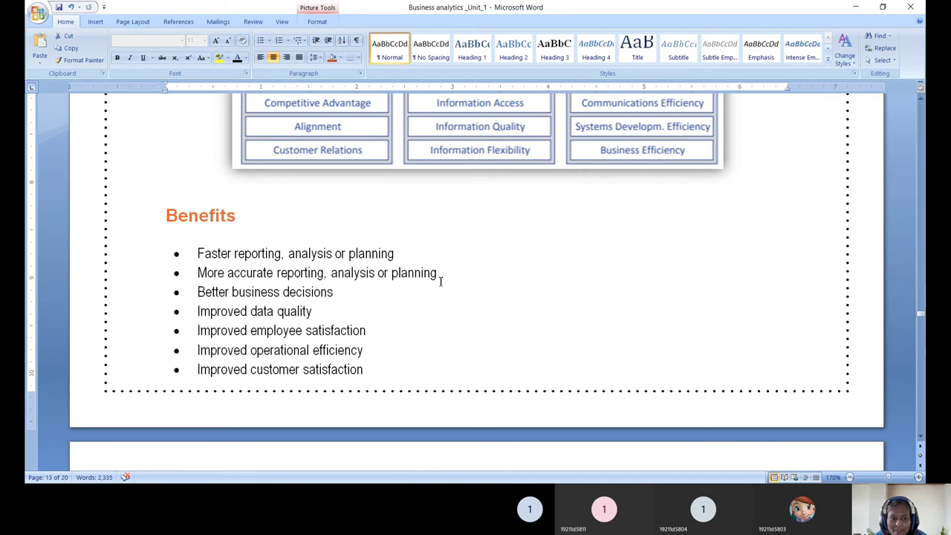
scroll(419, 297, "down", 1)
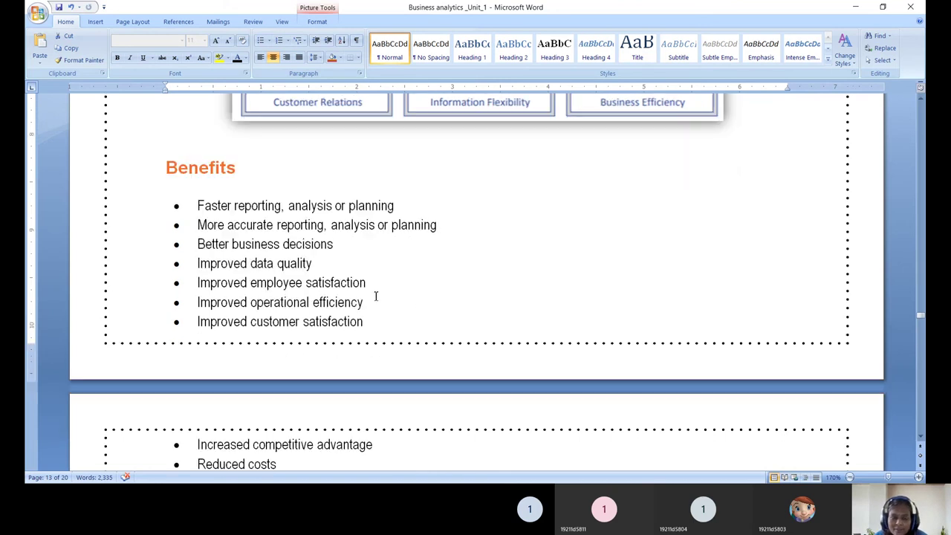
scroll(548, 281, "down", 1)
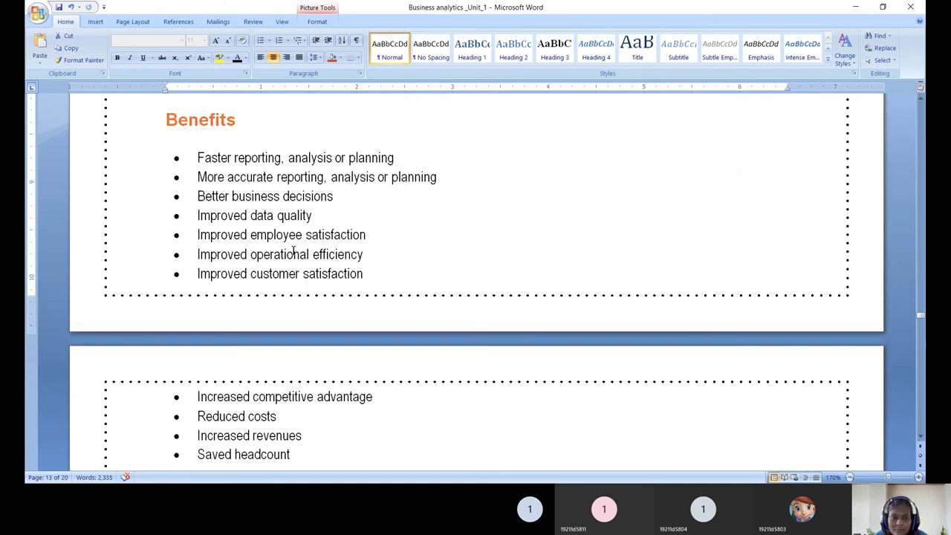
scroll(504, 243, "down", 1)
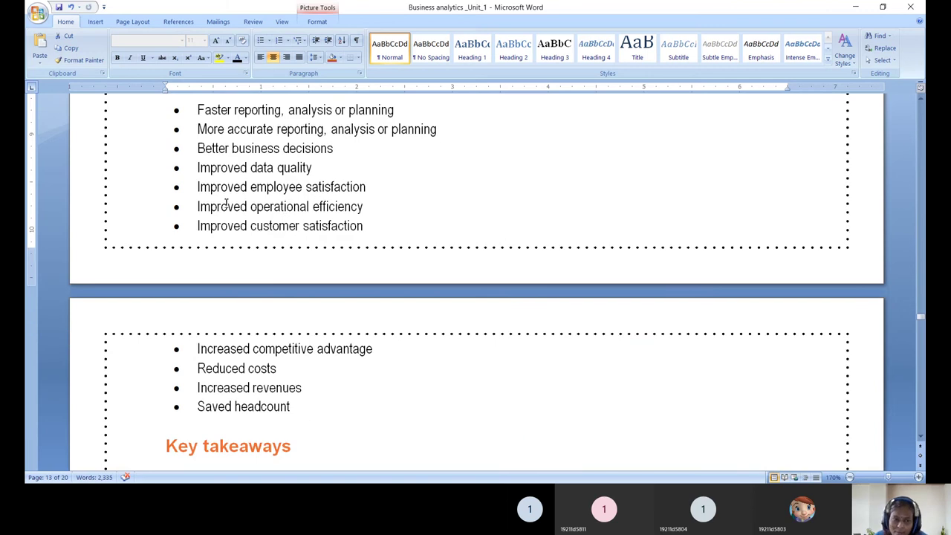
Highlight each Benefits bullet in turn, from Improved customer satisfaction through Saved headcount
left_click_drag(213, 226, 372, 228)
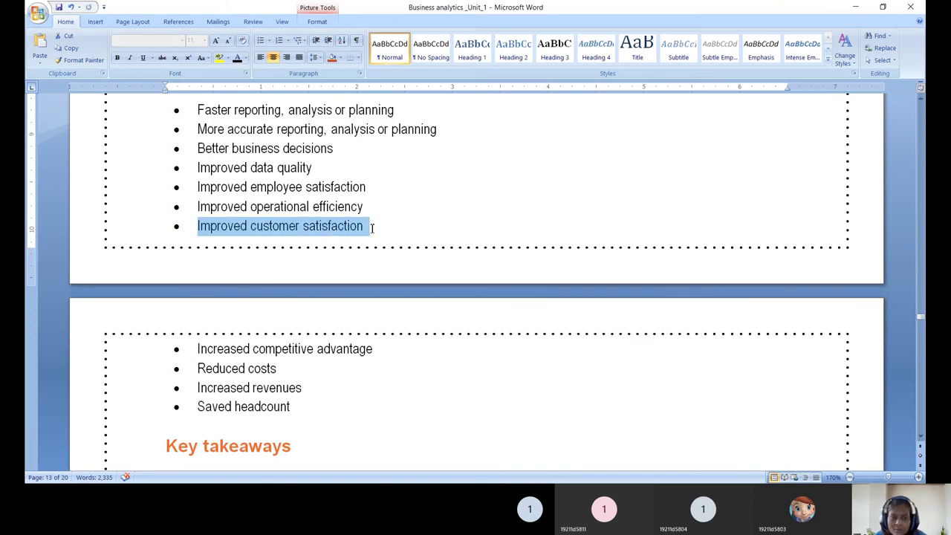
left_click_drag(199, 208, 338, 210)
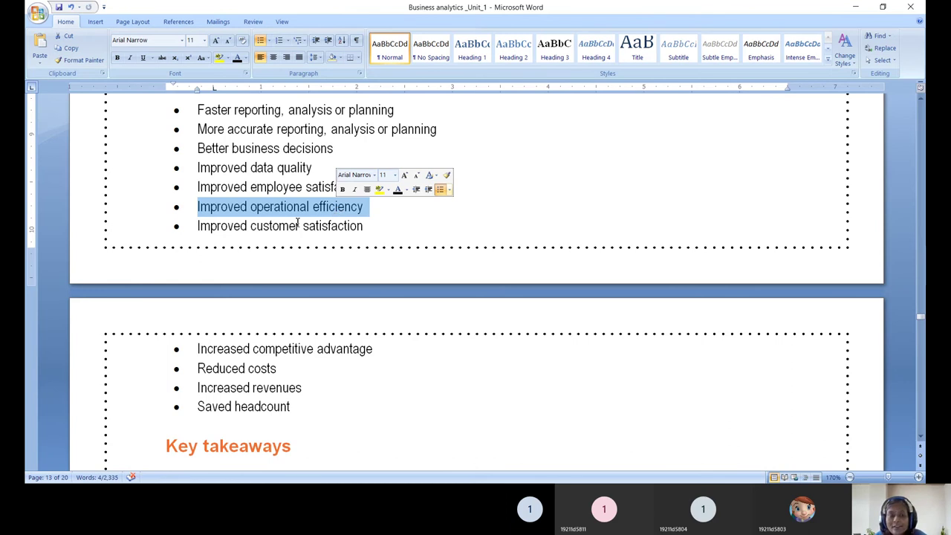
scroll(346, 235, "down", 2)
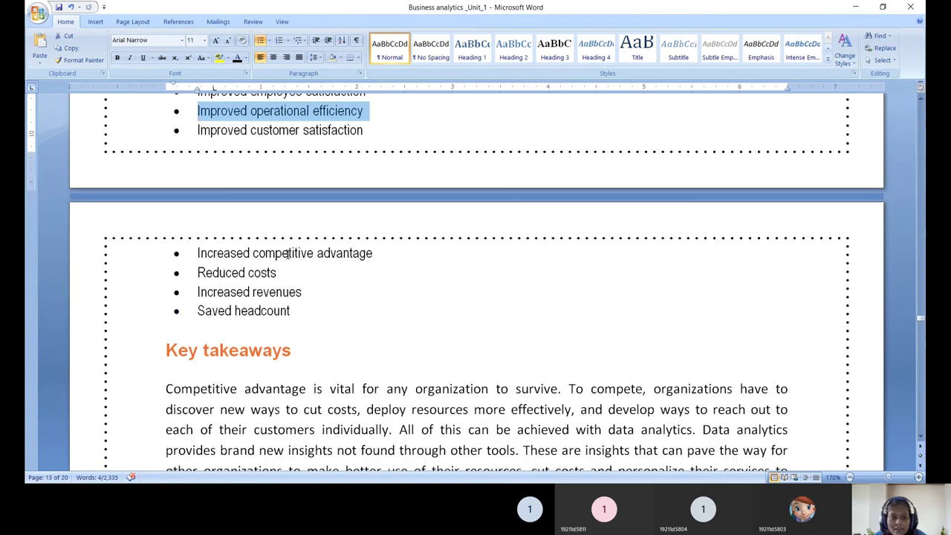
left_click(214, 254)
left_click_drag(215, 258, 375, 256)
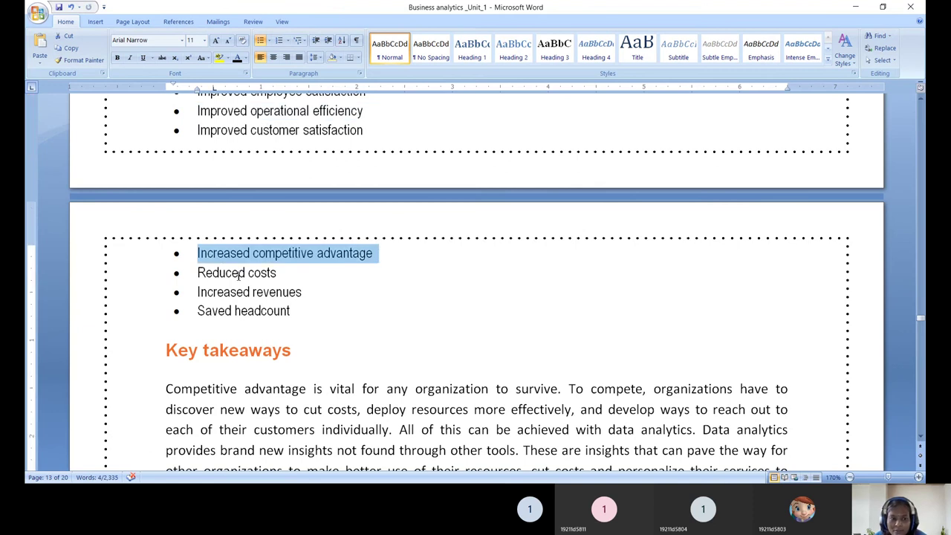
left_click_drag(214, 274, 284, 276)
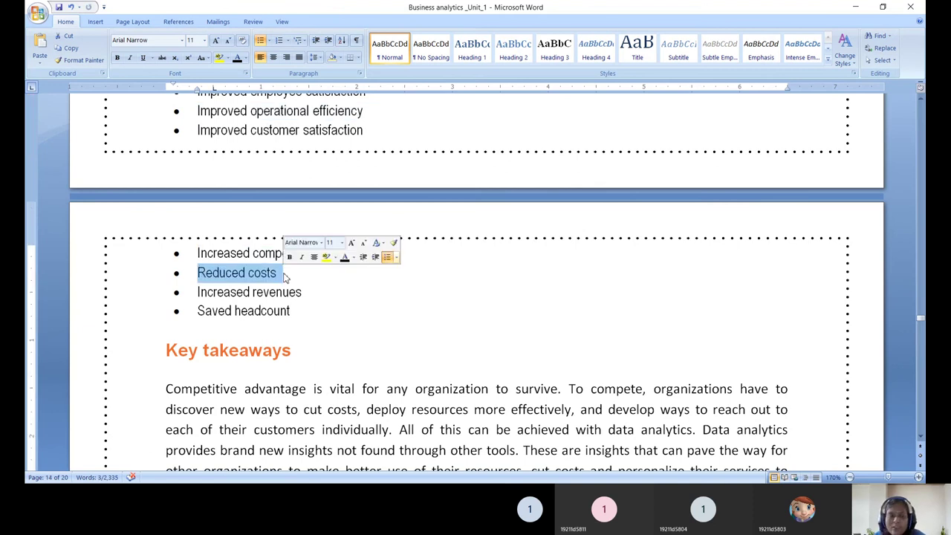
left_click_drag(231, 295, 341, 292)
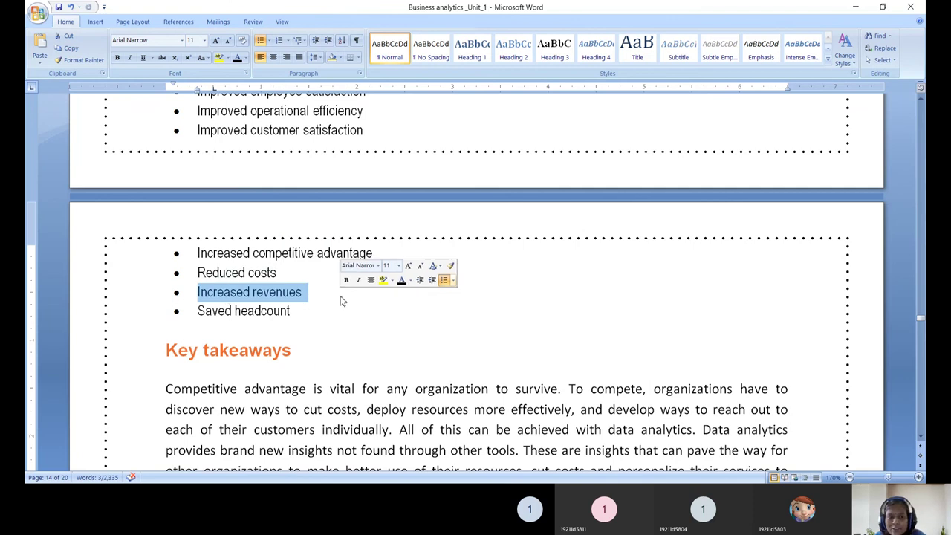
left_click_drag(198, 311, 282, 315)
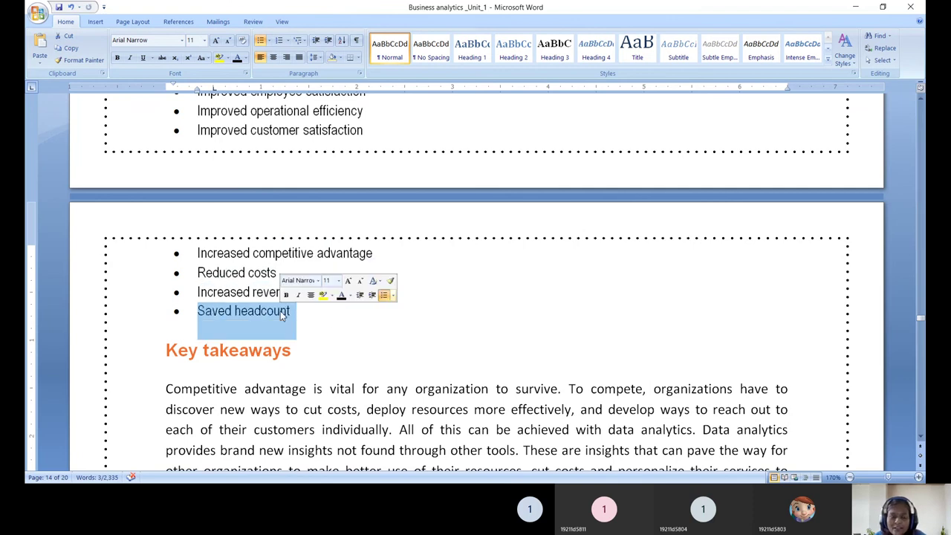
Insert blank lines before the Benefits heading until it moves onto page 14
scroll(327, 192, "up", 3)
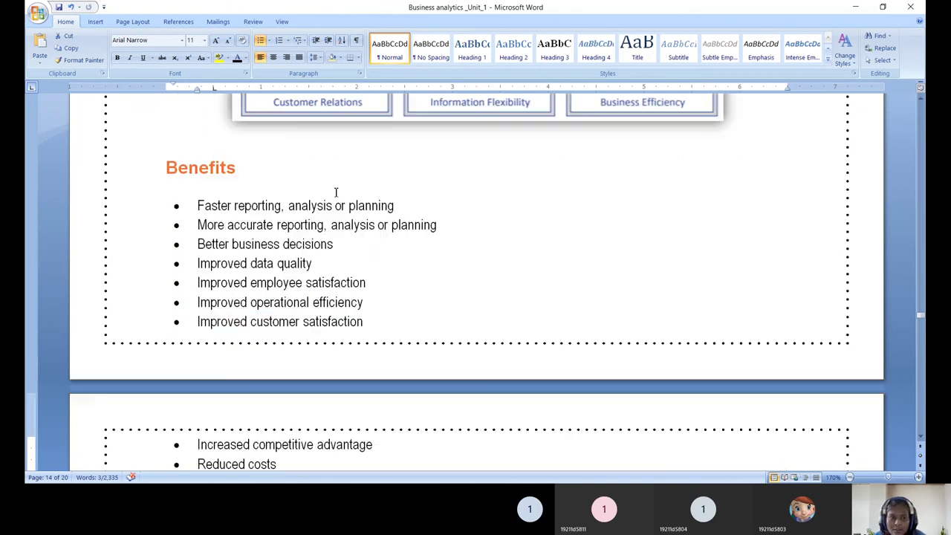
scroll(274, 203, "down", 2)
scroll(289, 238, "down", 3)
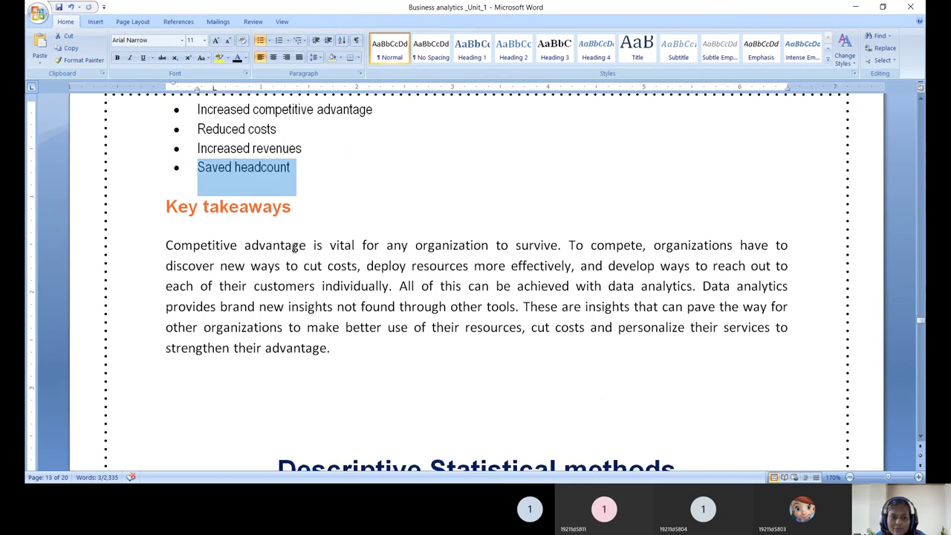
scroll(217, 208, "up", 6)
scroll(217, 208, "up", 2)
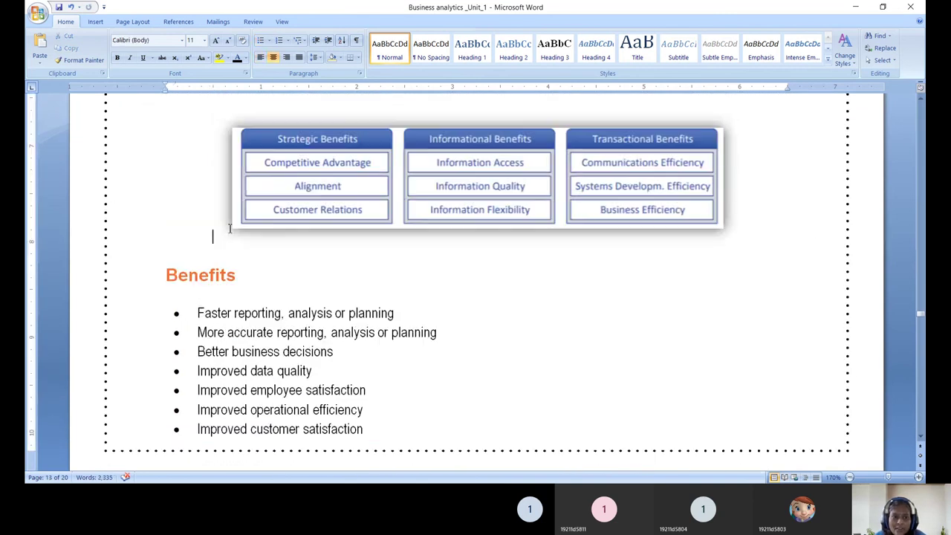
left_click(167, 275)
key("Return")
key("Return")
key("Return")
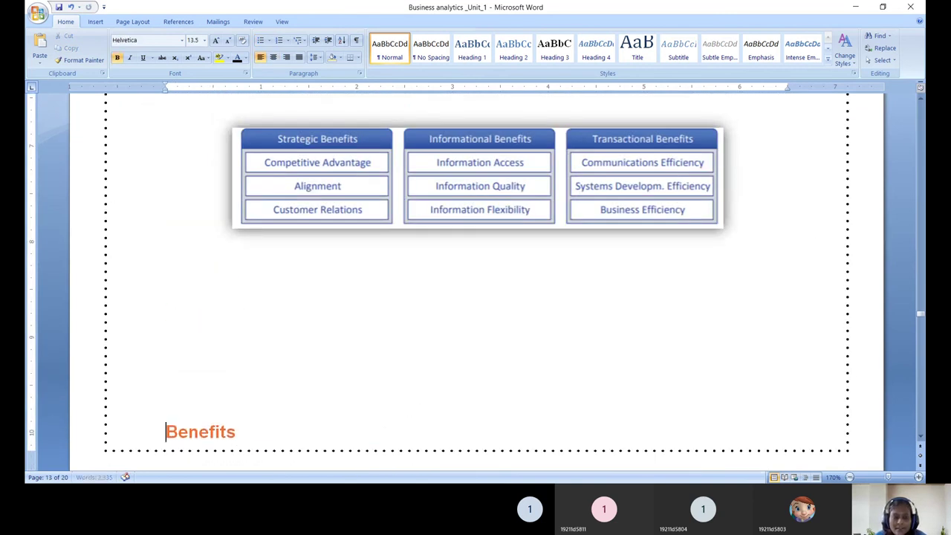
left_click(166, 431)
key("Return")
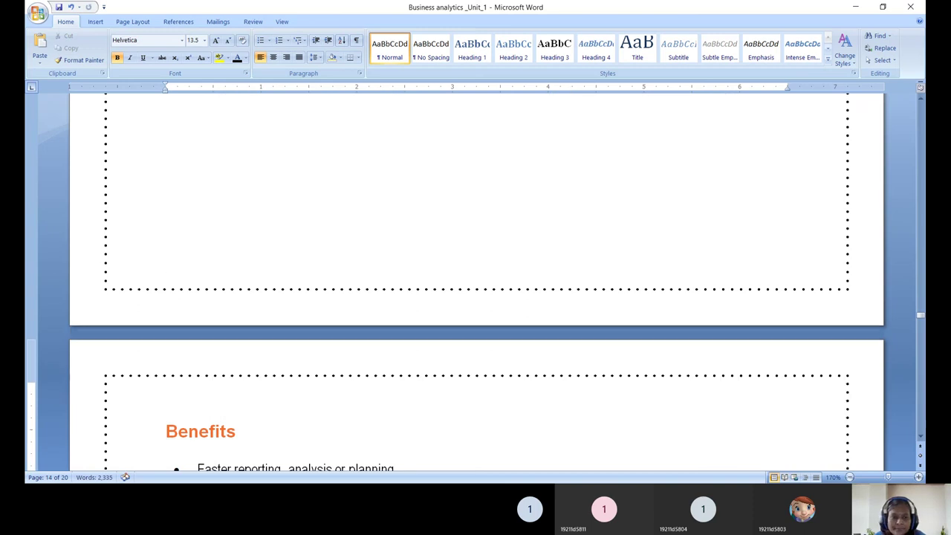
scroll(171, 275, "down", 8)
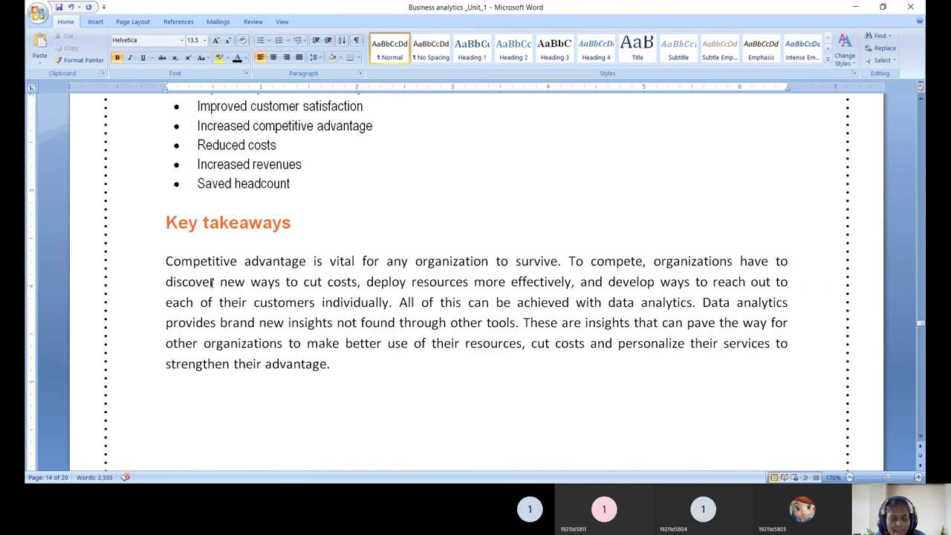
Save Business analytics _Unit_1 with Ctrl+S, keeping Benefits at the top of page 14
key("ctrl+s")
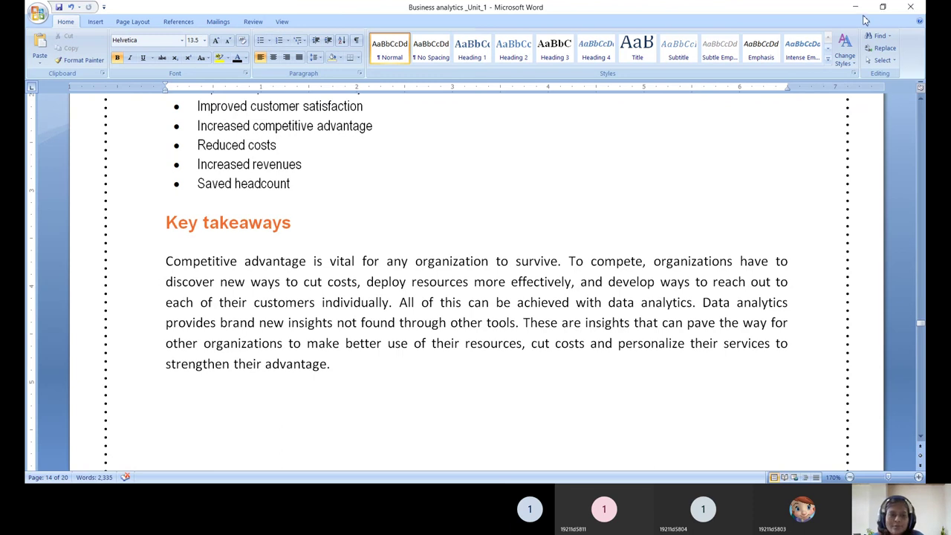
scroll(532, 297, "down", 4)
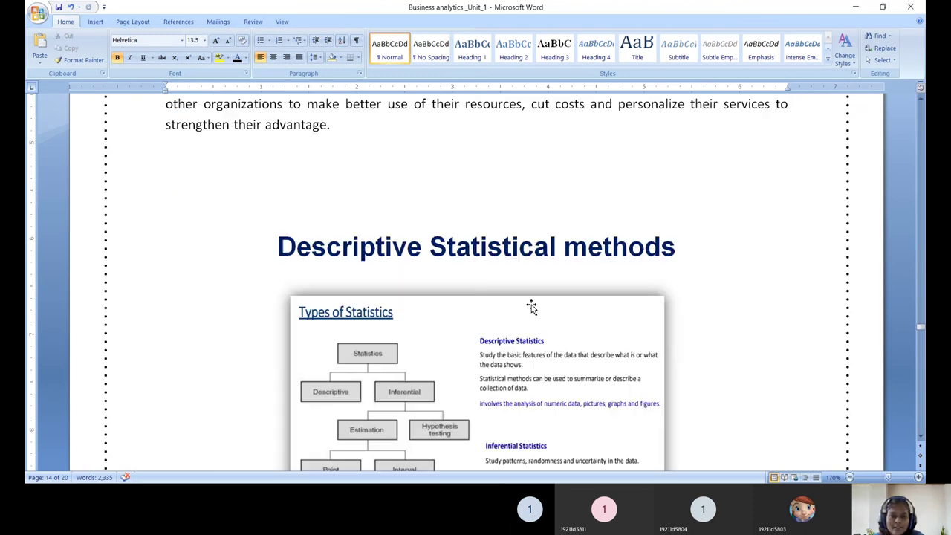
scroll(532, 306, "up", 2)
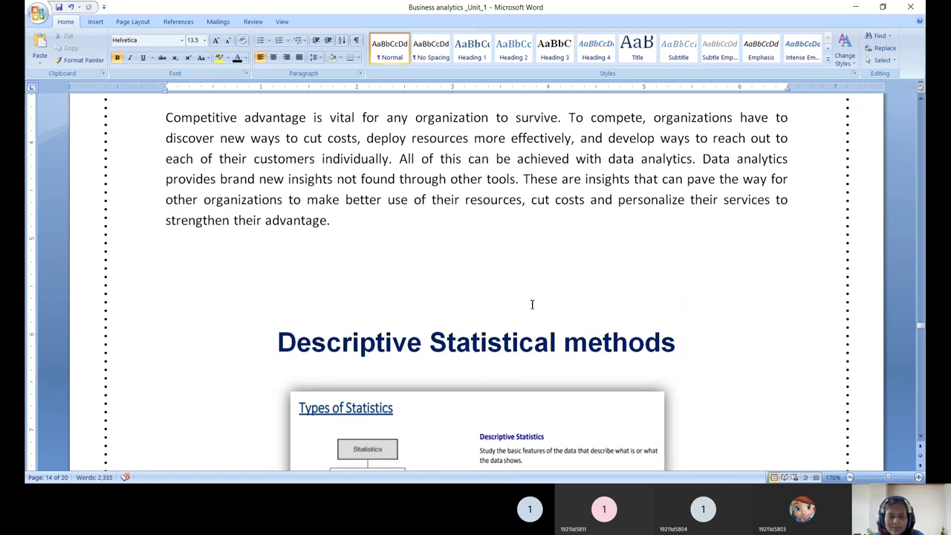
scroll(531, 306, "up", 2)
scroll(532, 312, "down", 5)
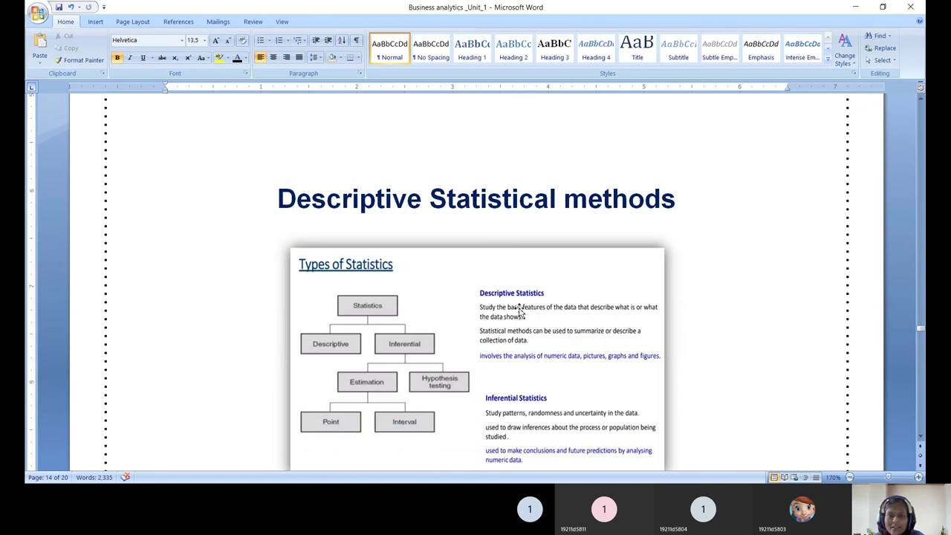
scroll(520, 310, "up", 6)
scroll(497, 340, "up", 1)
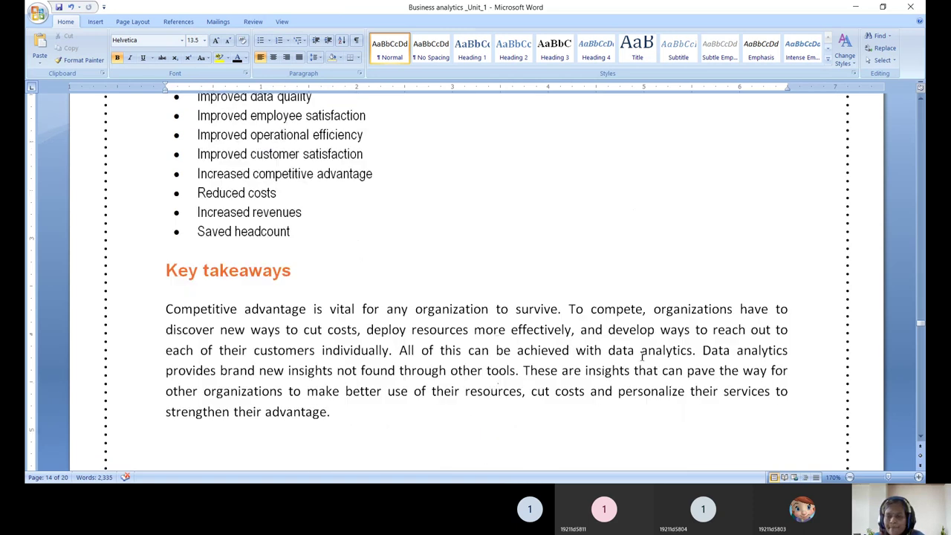